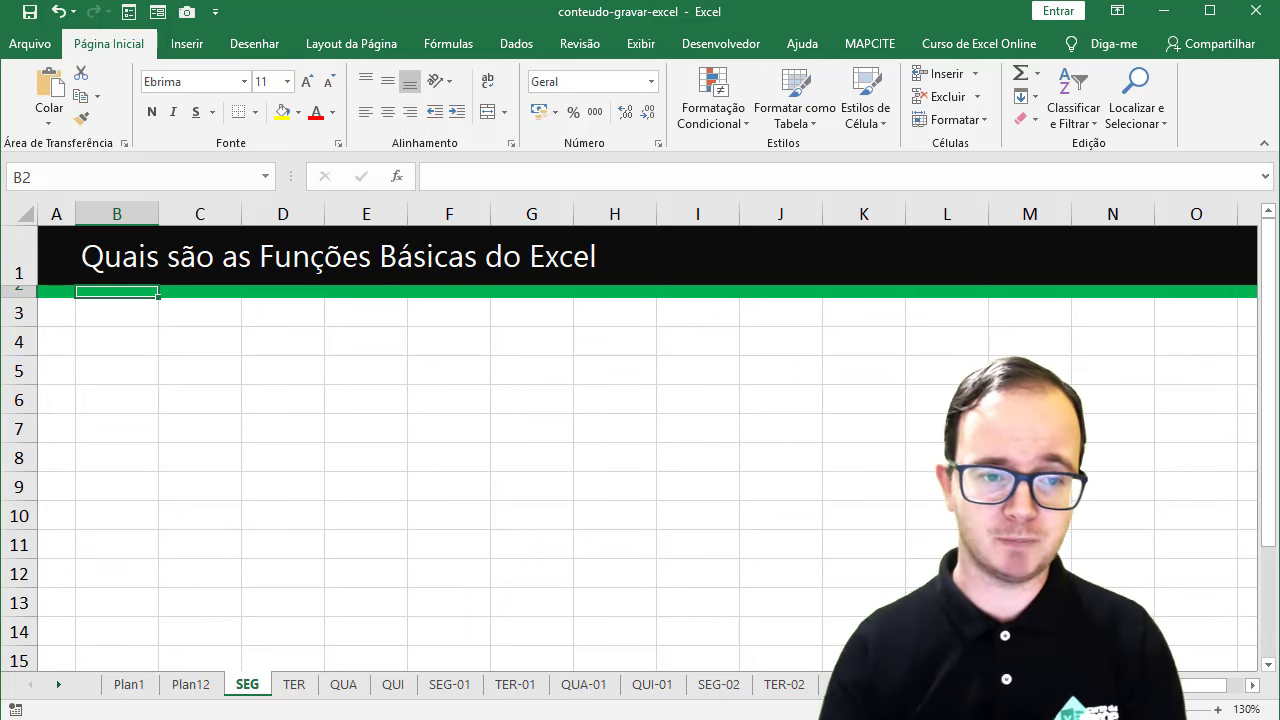
# Calculate =2+2/2 in cell C4 as a test and clear the cell again.
pyautogui.click(117, 341)
pyautogui.click(200, 341)
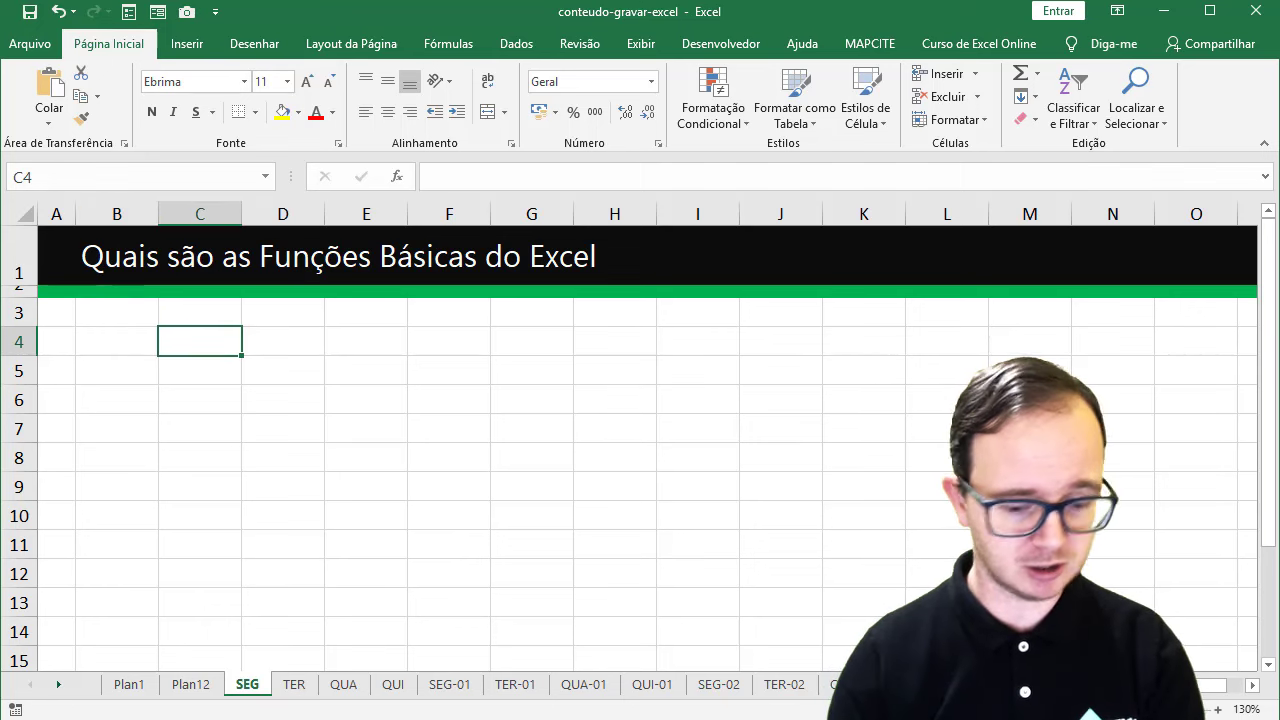
pyautogui.write('=2+')
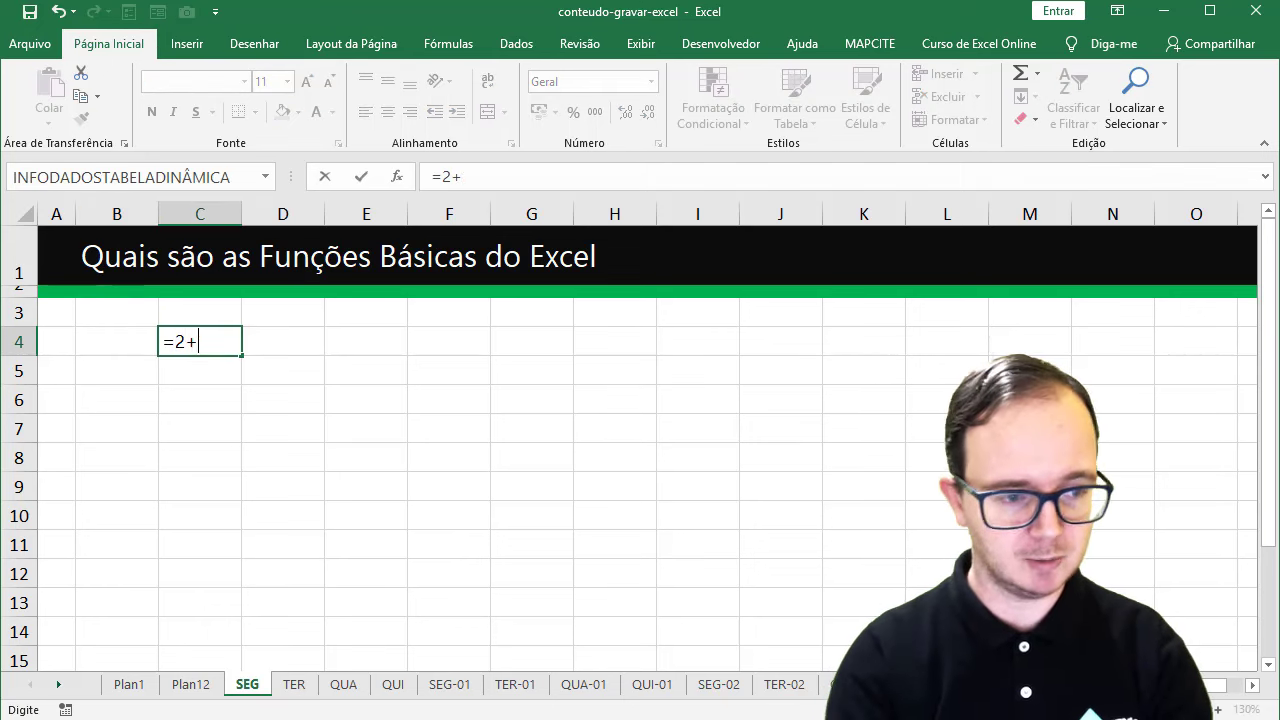
pyautogui.write('2/2')
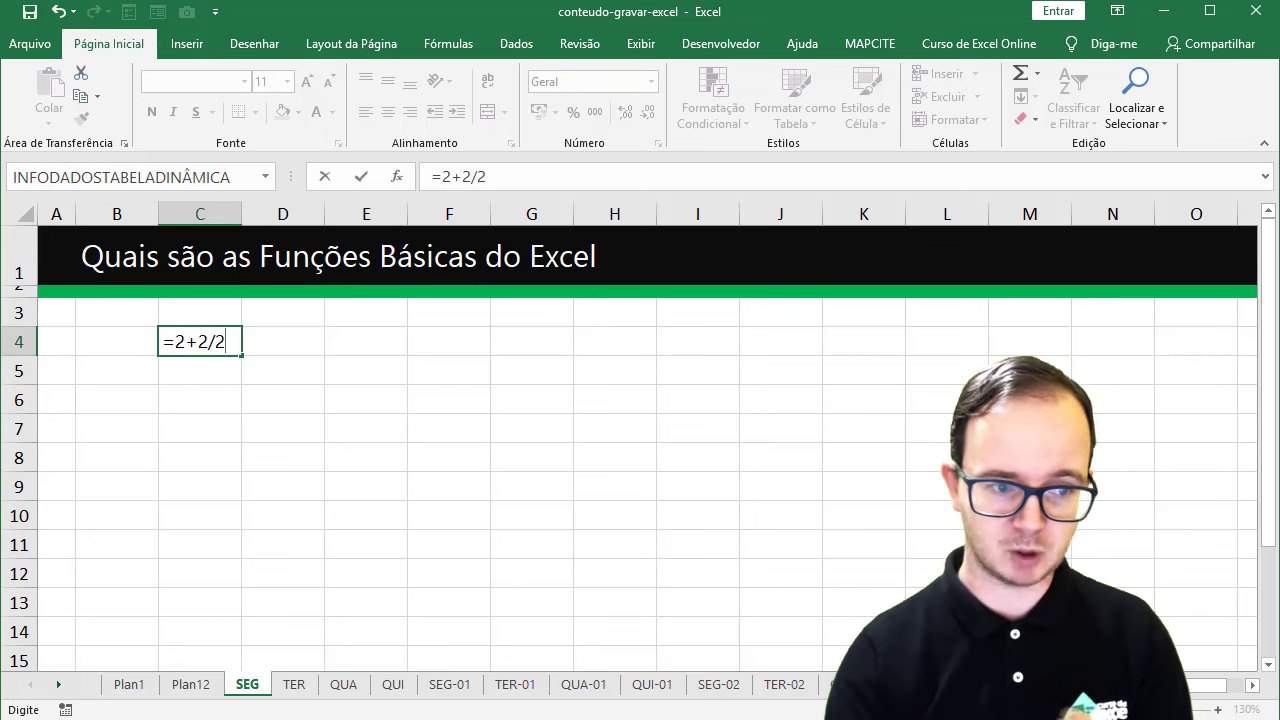
pyautogui.press('Return')
pyautogui.click(200, 341)
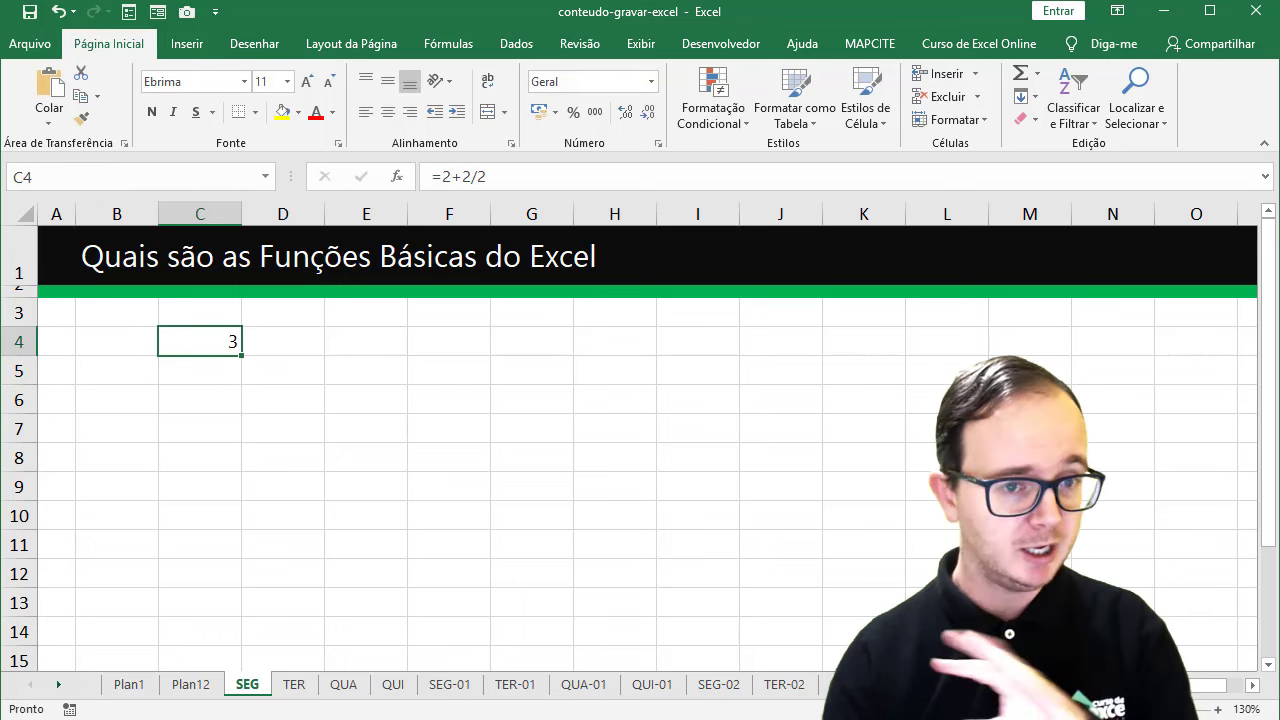
pyautogui.press('Delete')
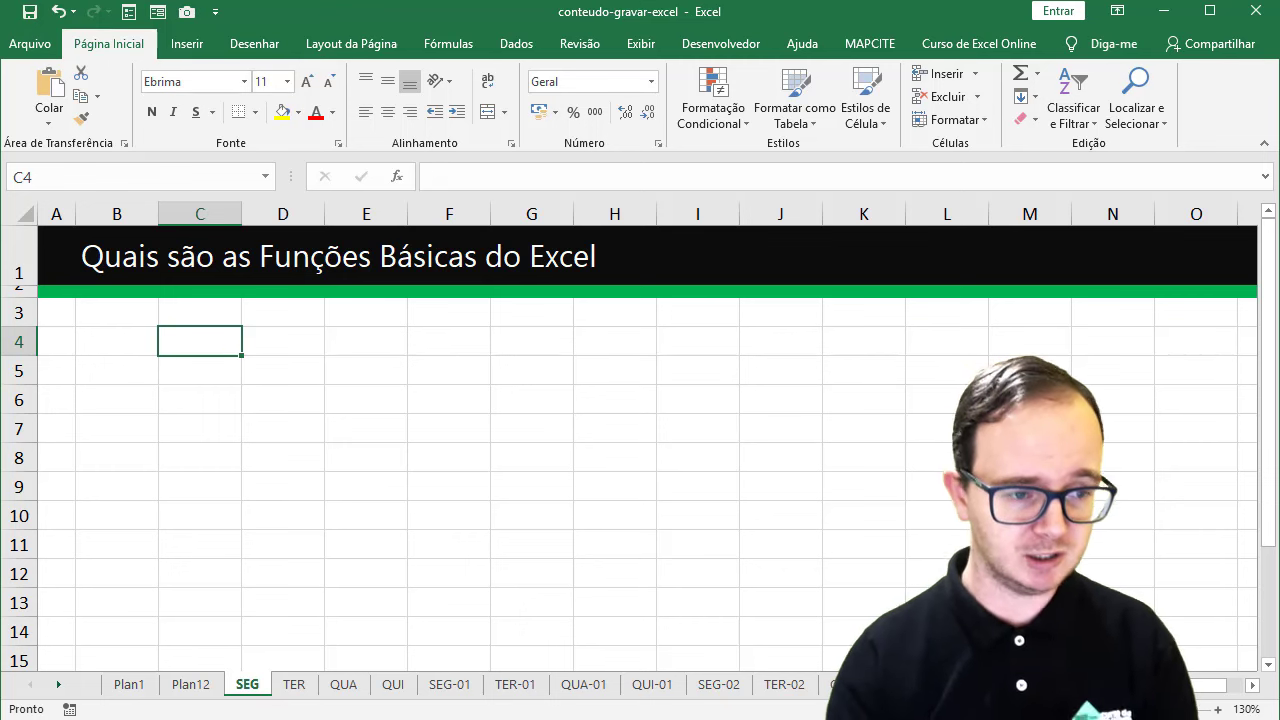
# Enter the numbers 10, 123 and 134 in cells C4 to C6.
pyautogui.write('10')
pyautogui.press('Return')
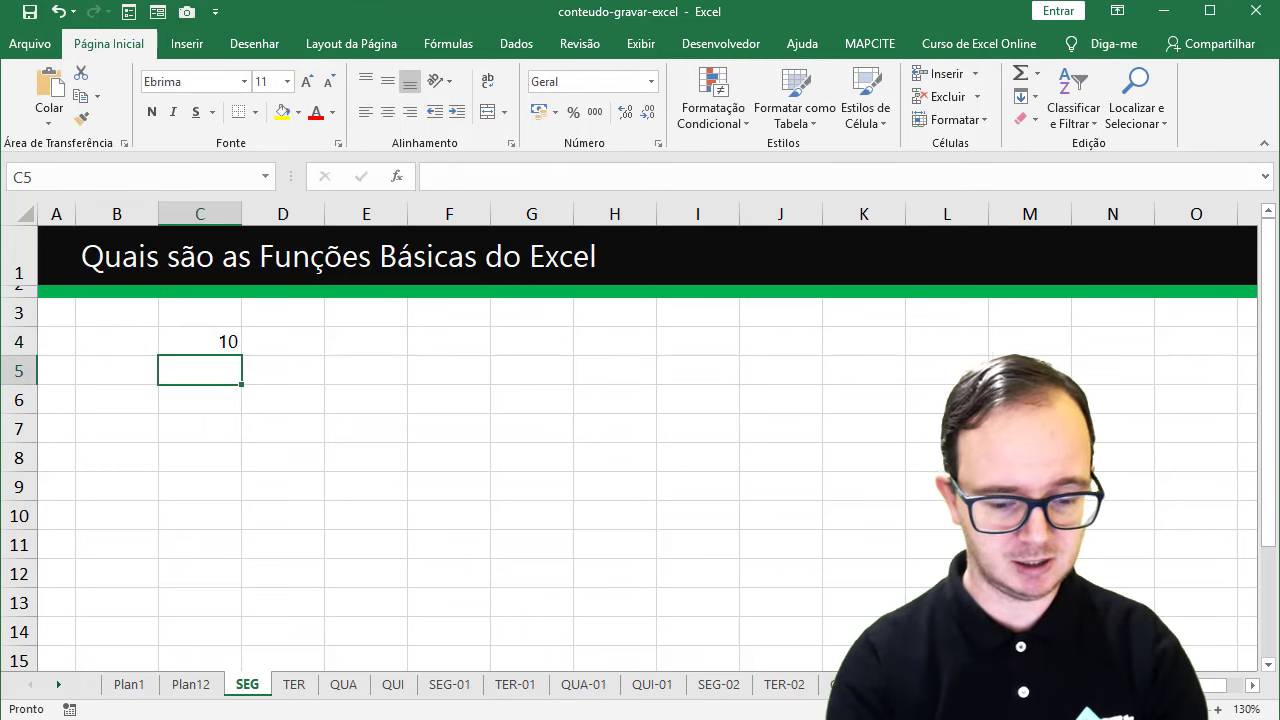
pyautogui.write('123')
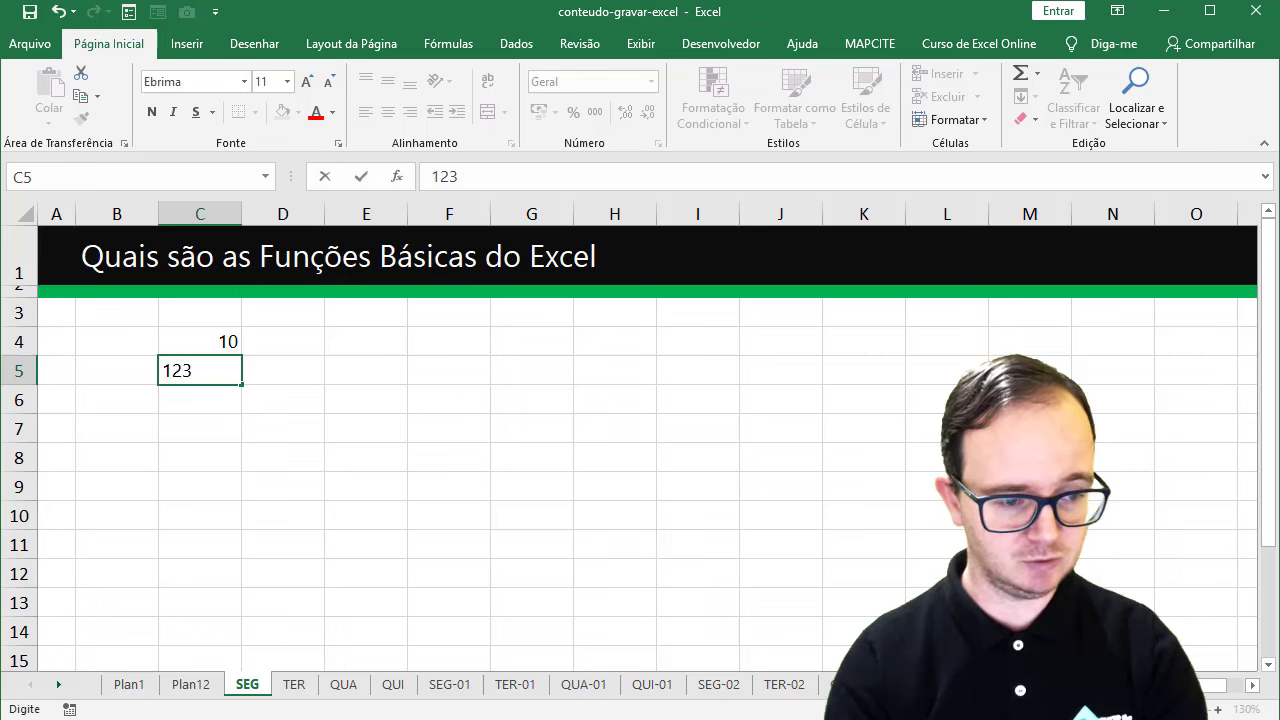
pyautogui.press('Return')
pyautogui.write('134')
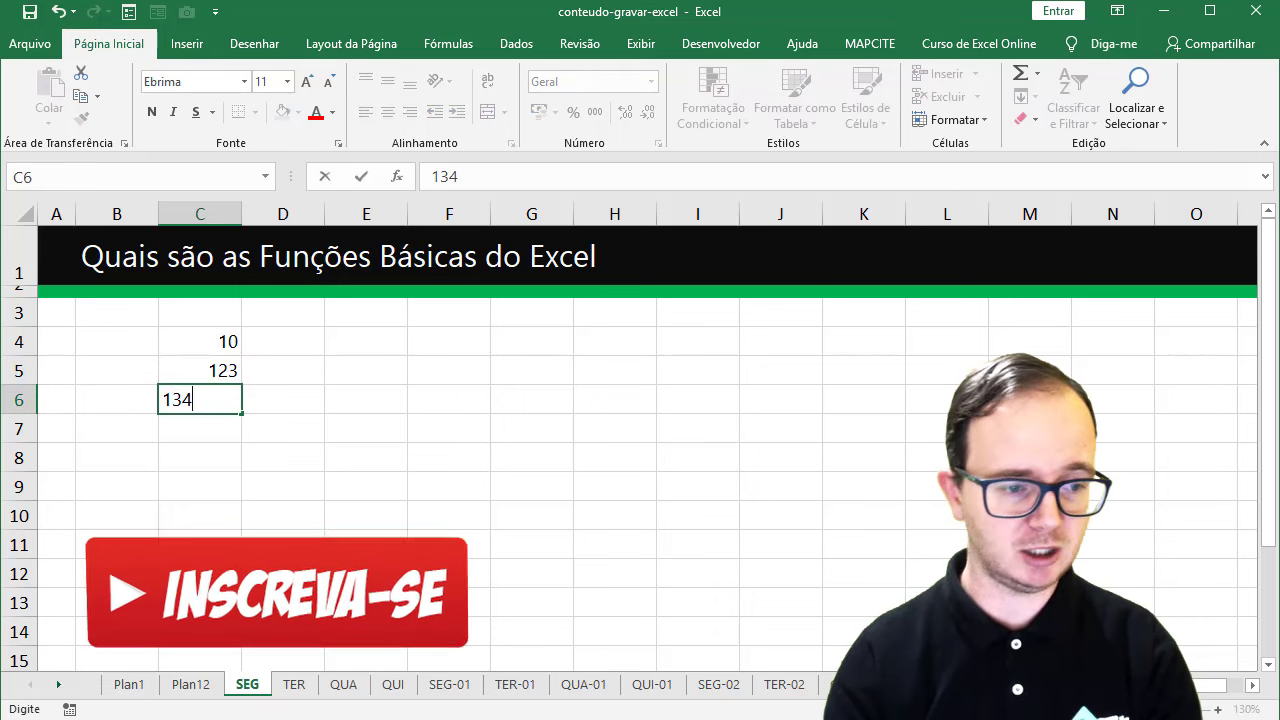
pyautogui.press('Return')
# Calculate the average of C4:C6 in cell C7 with the built-in Média function.
pyautogui.moveTo(200, 341); pyautogui.dragTo(200, 399)
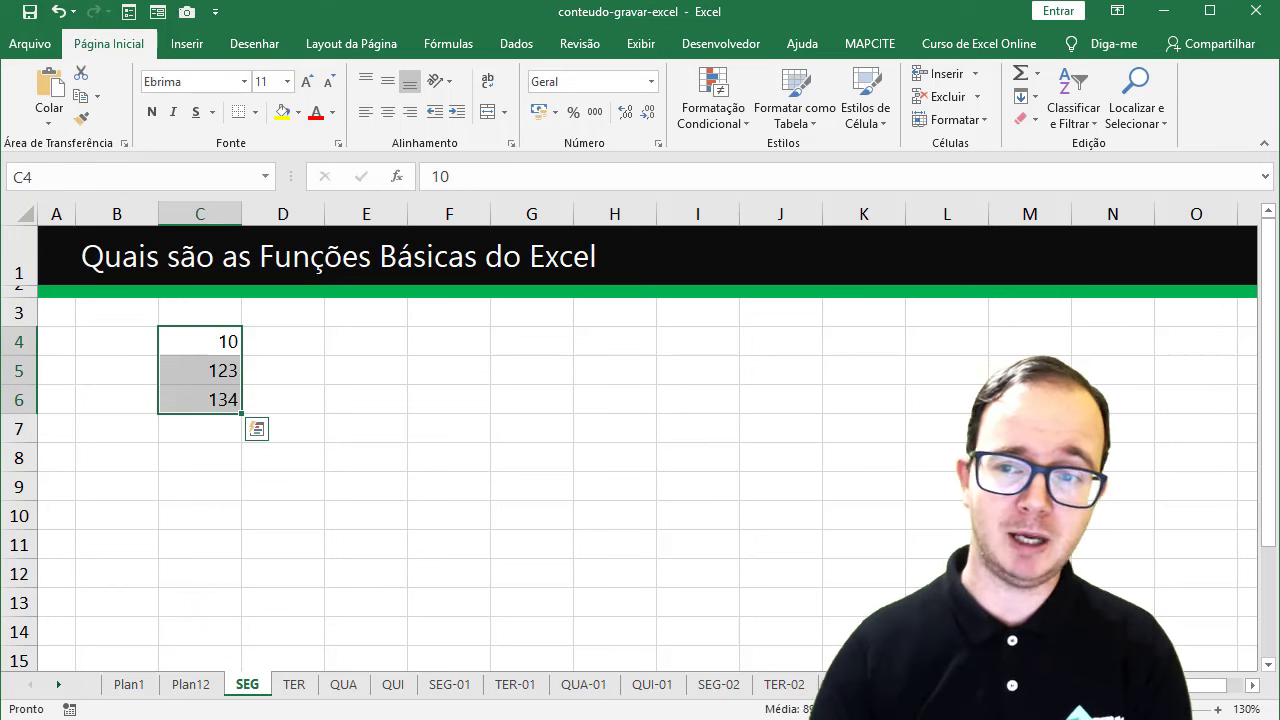
pyautogui.click(1038, 75)
pyautogui.click(1058, 123)
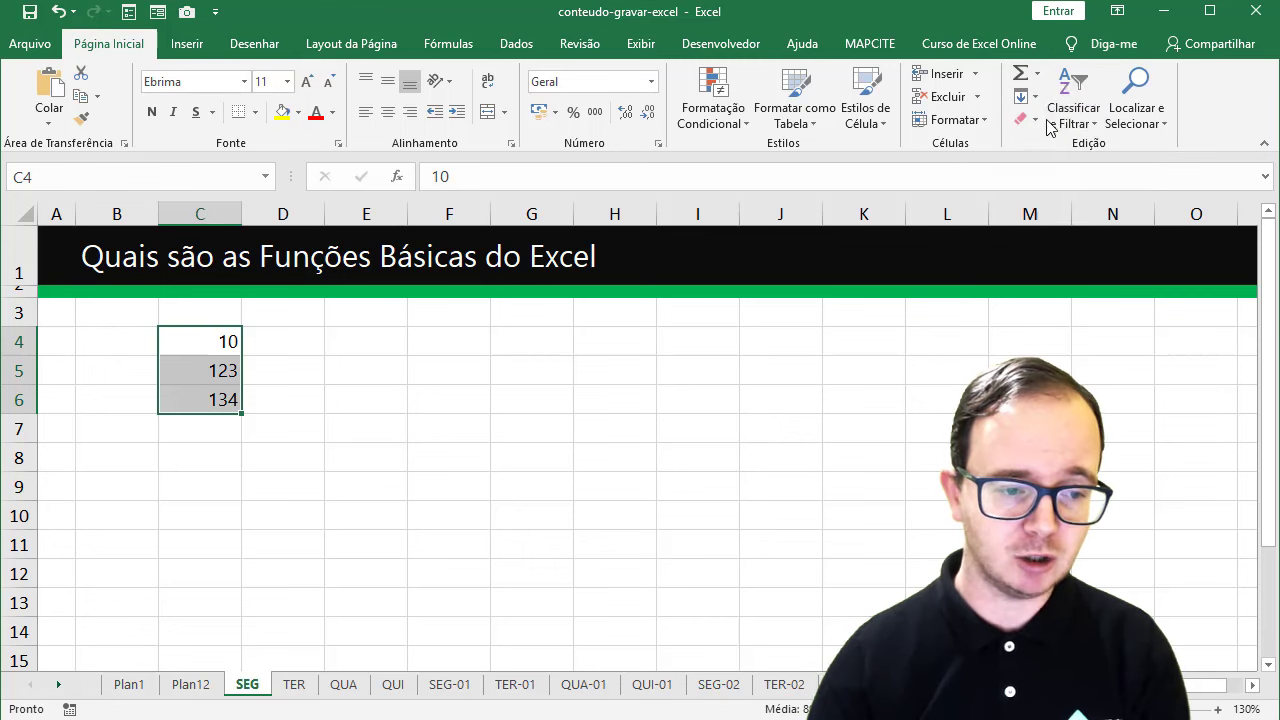
pyautogui.click(198, 424)
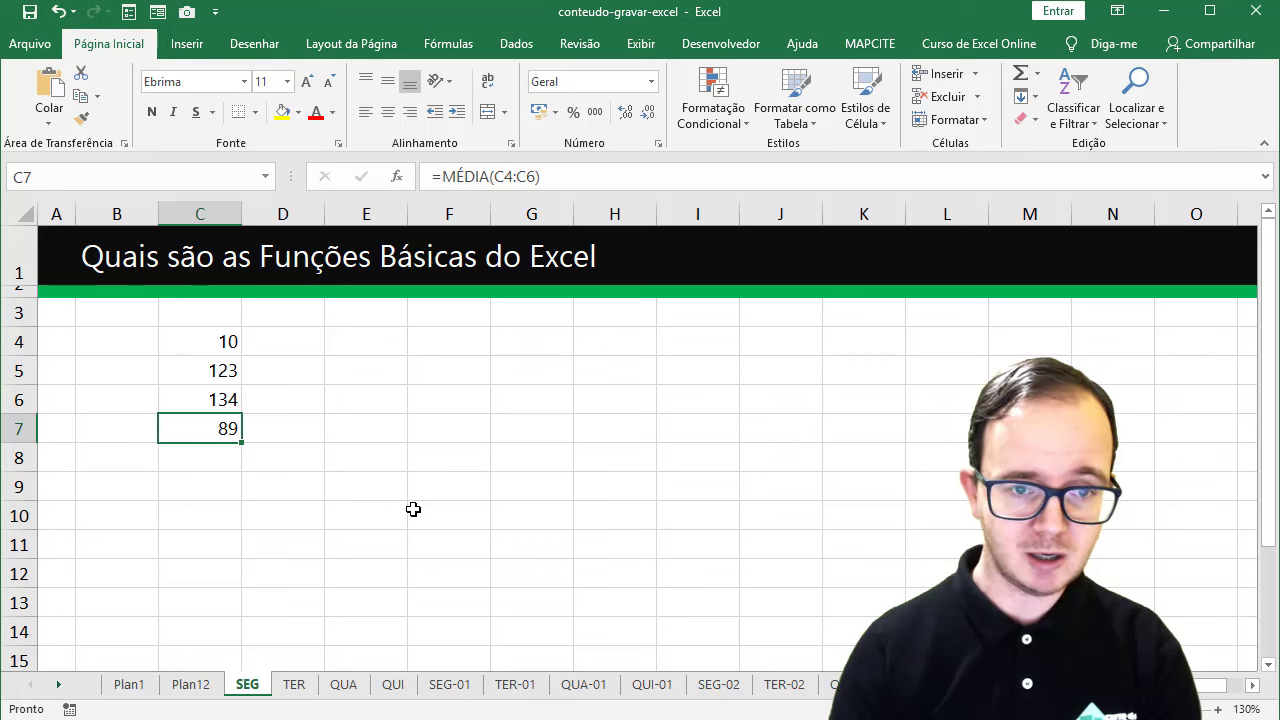
# Enter the manual average formula =(C4+C5+C6)/3 in cell E4.
pyautogui.press('Right')
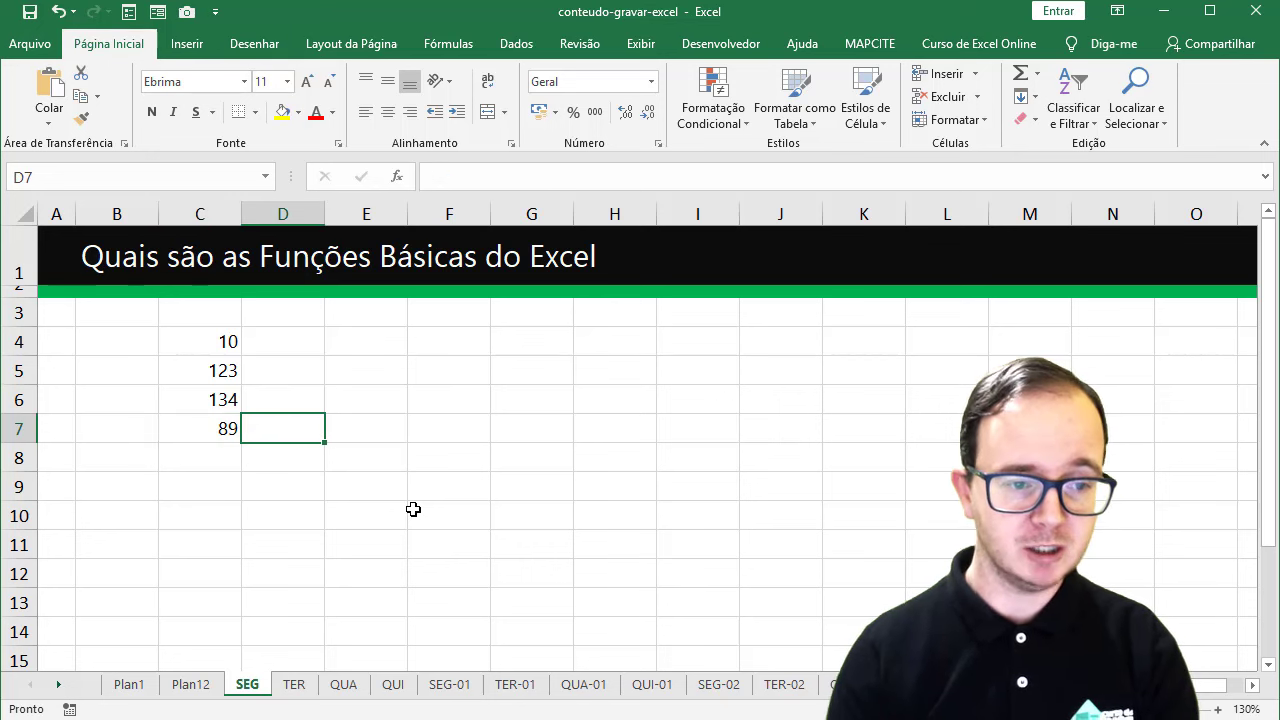
pyautogui.press('Up')
pyautogui.press('Up')
pyautogui.press('Up')
pyautogui.press('Right')
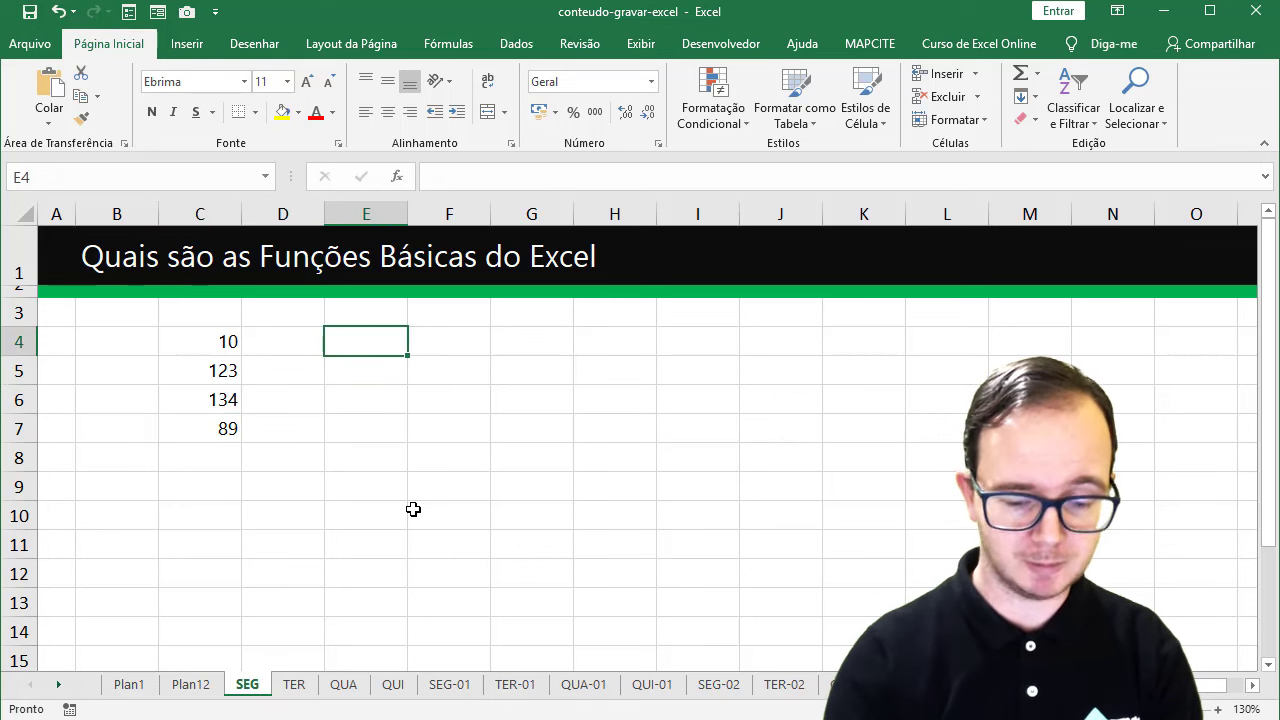
pyautogui.write('=')
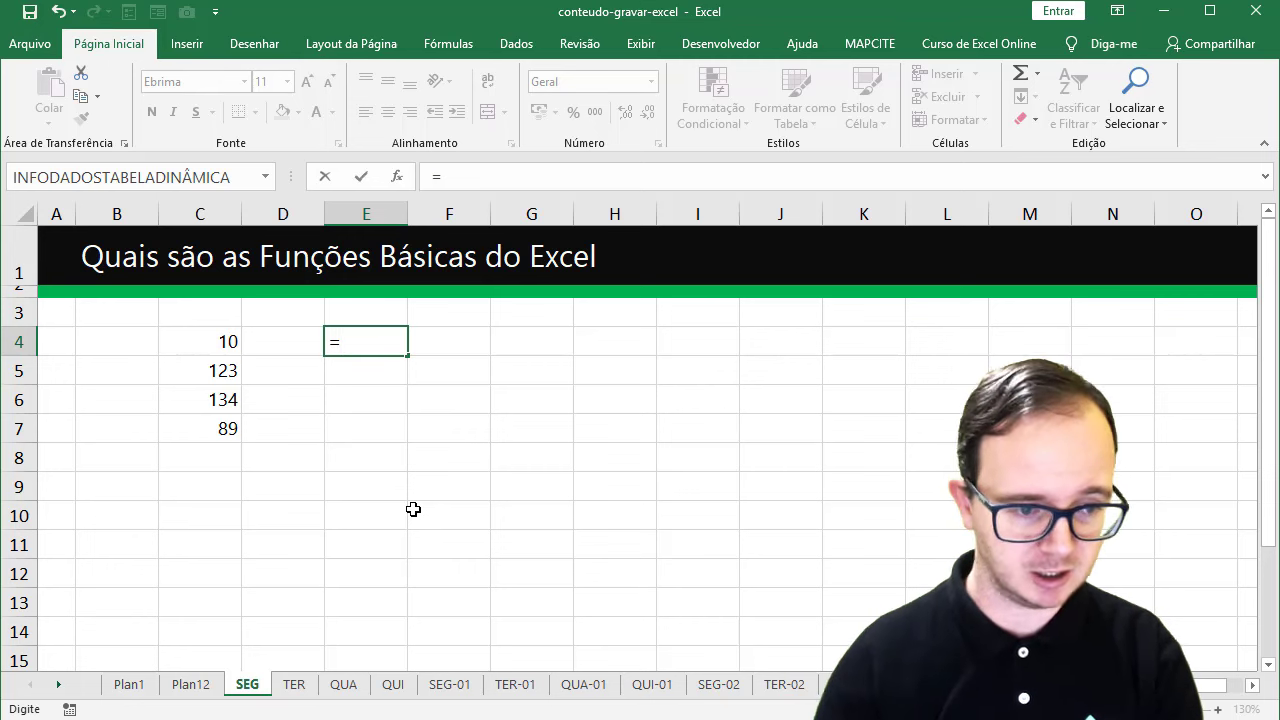
pyautogui.write('(')
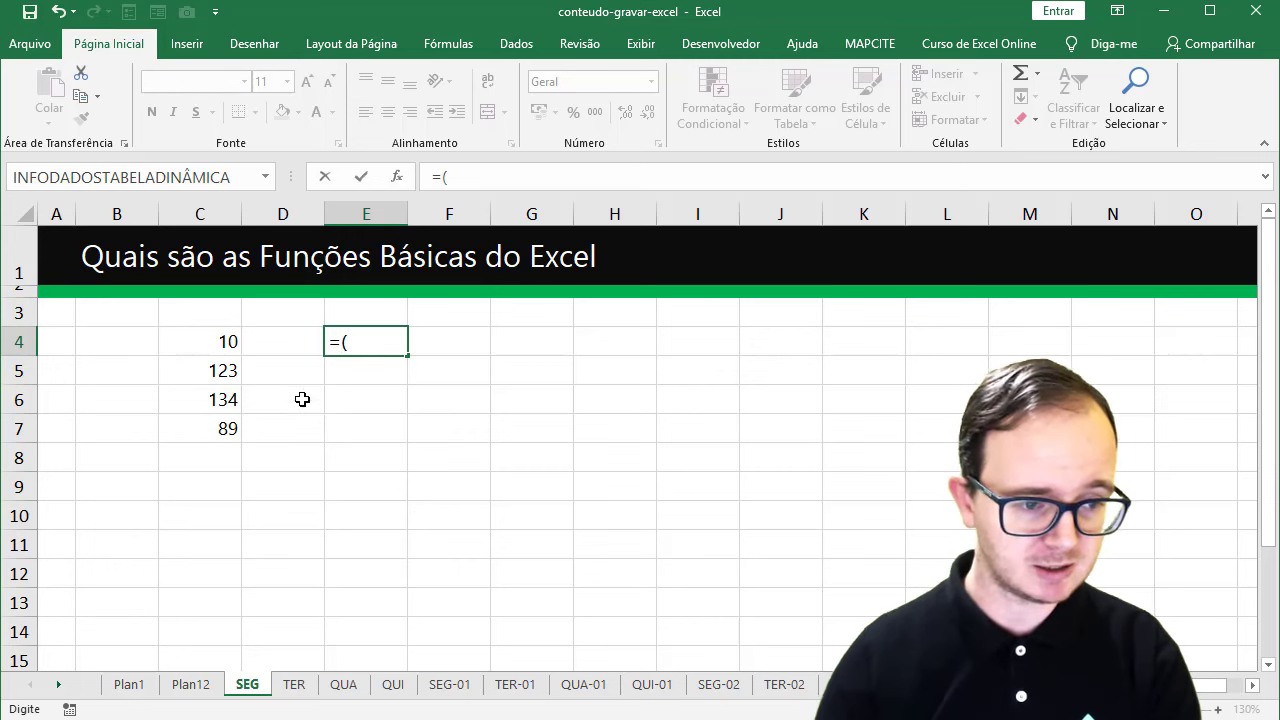
pyautogui.click(226, 343)
pyautogui.write('+')
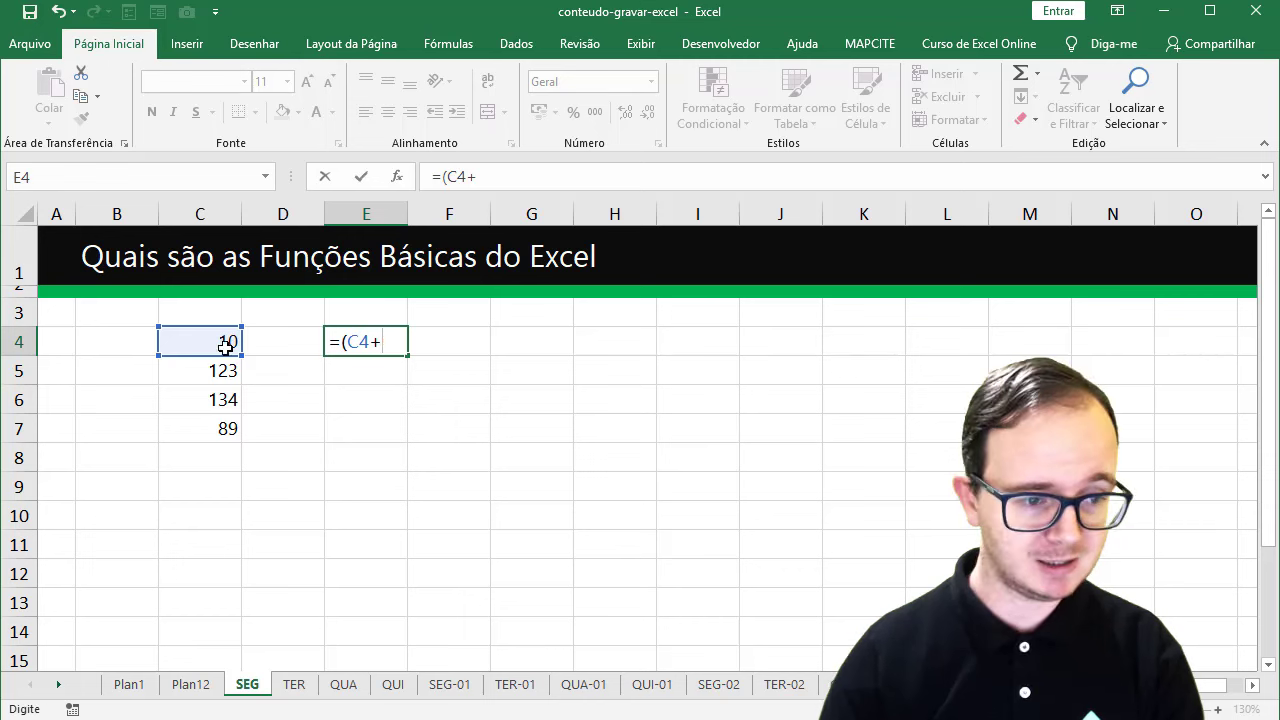
pyautogui.click(224, 370)
pyautogui.write('+')
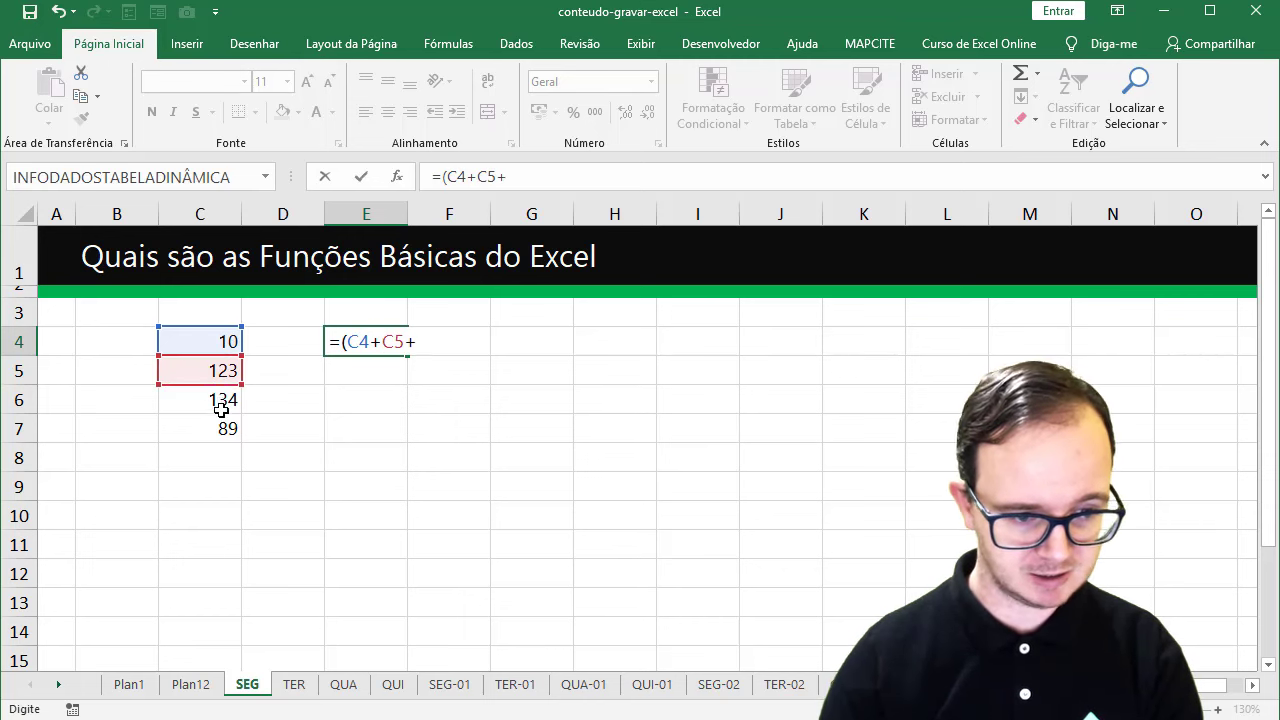
pyautogui.click(220, 404)
pyautogui.write(')/')
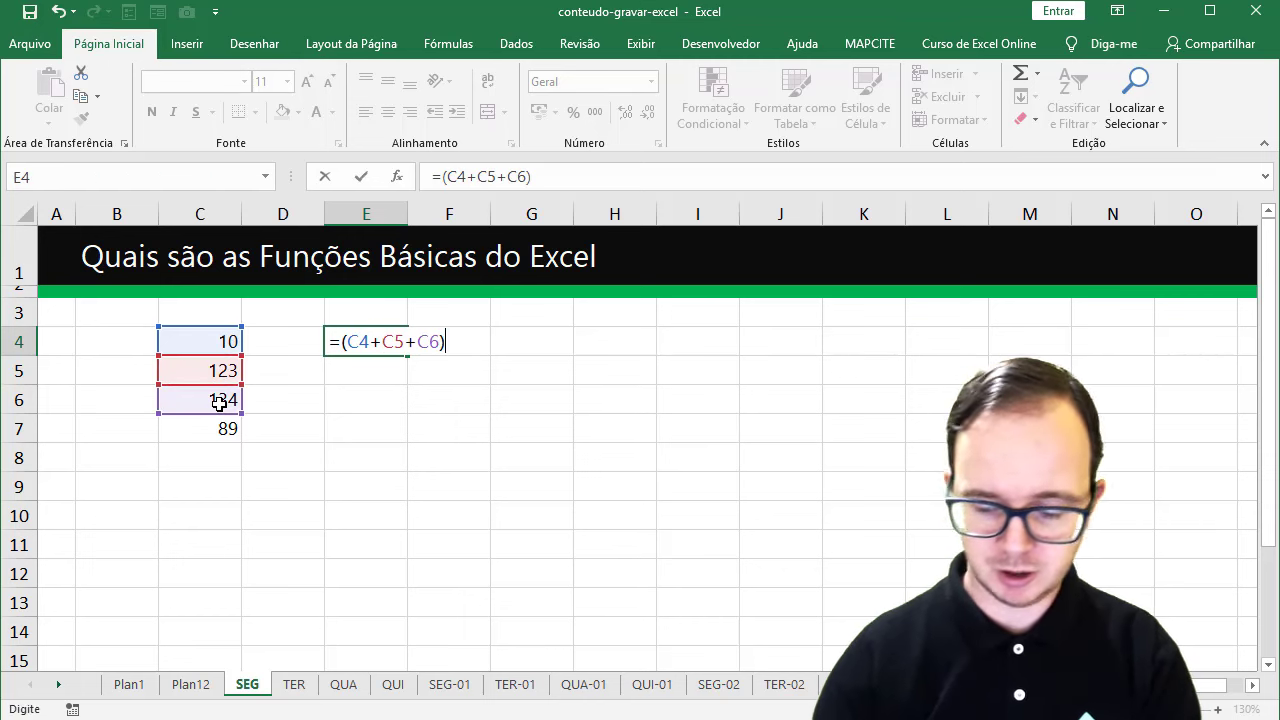
pyautogui.write('3')
pyautogui.press('Return')
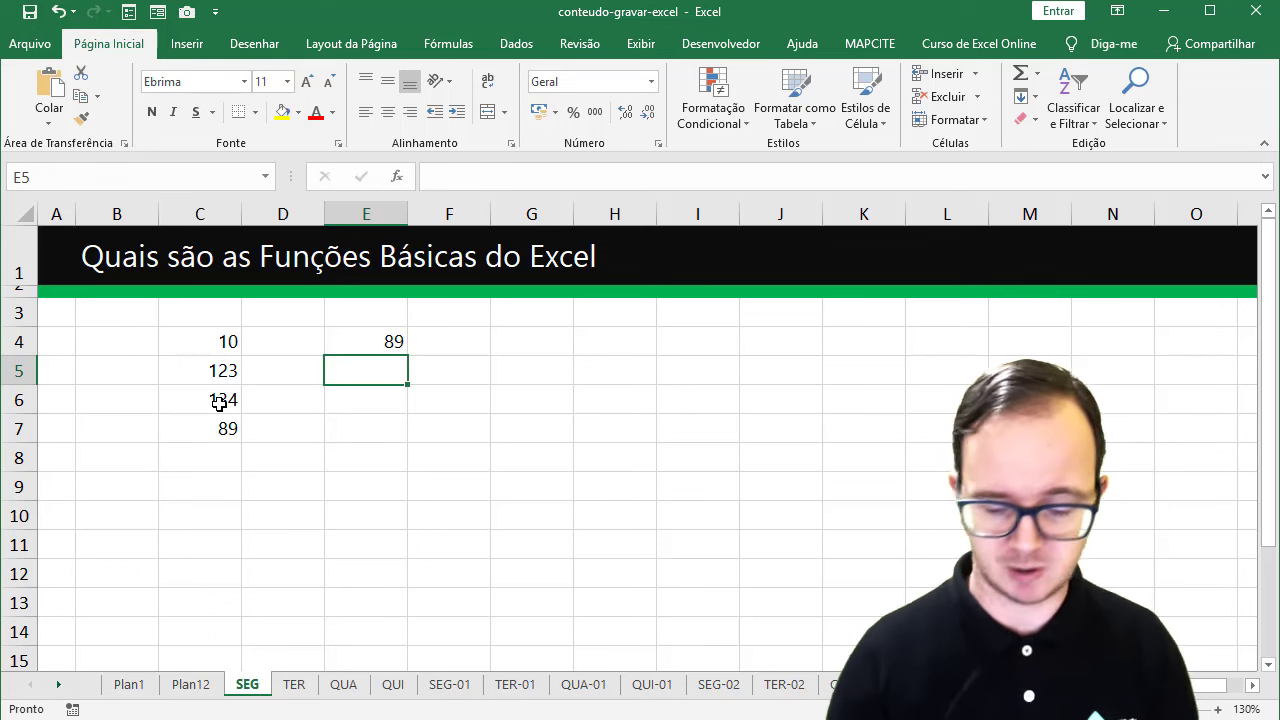
# Clear the example numbers and formulas from the range C4:F8.
pyautogui.press('Up')
pyautogui.press('Up')
pyautogui.press('Left')
pyautogui.press('Left')
pyautogui.press('Down')
pyautogui.hotkey('shift', 'Down')
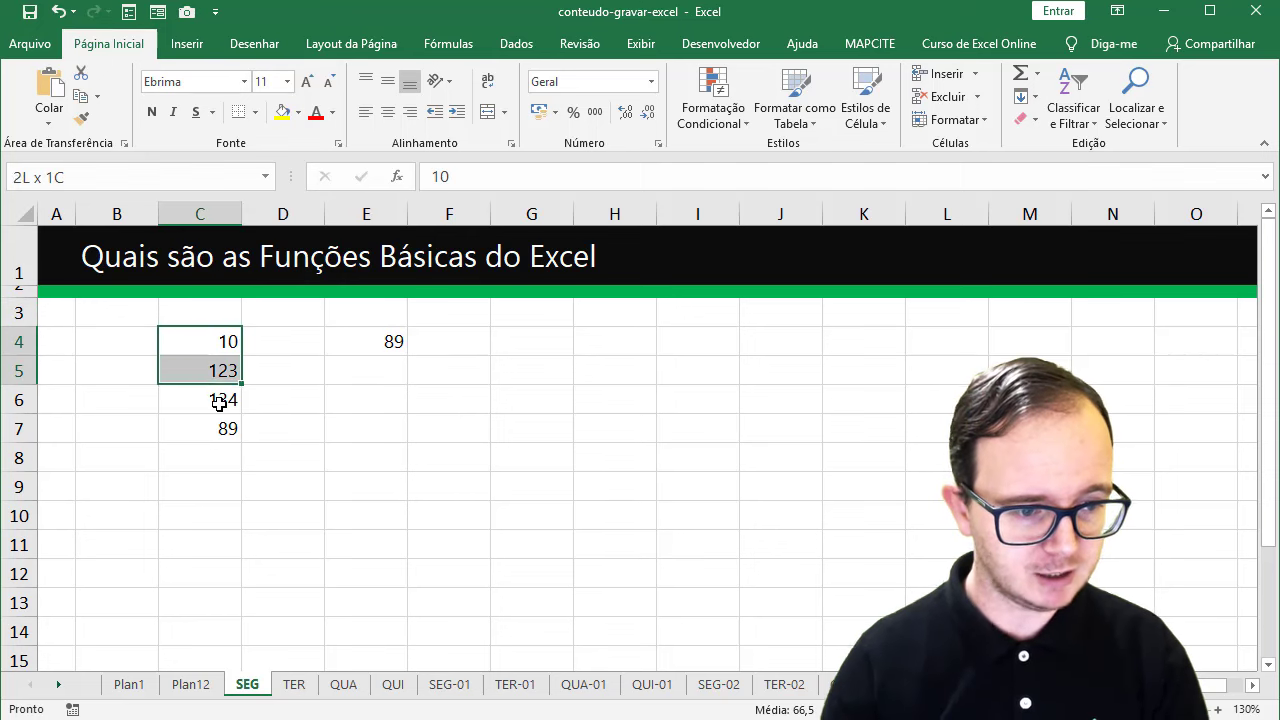
pyautogui.hotkey('shift', 'Down')
pyautogui.hotkey('shift', 'Down')
pyautogui.hotkey('shift', 'Down')
pyautogui.hotkey('shift', 'Right')
pyautogui.hotkey('shift', 'Right')
pyautogui.hotkey('shift', 'Right')
pyautogui.press('Delete')
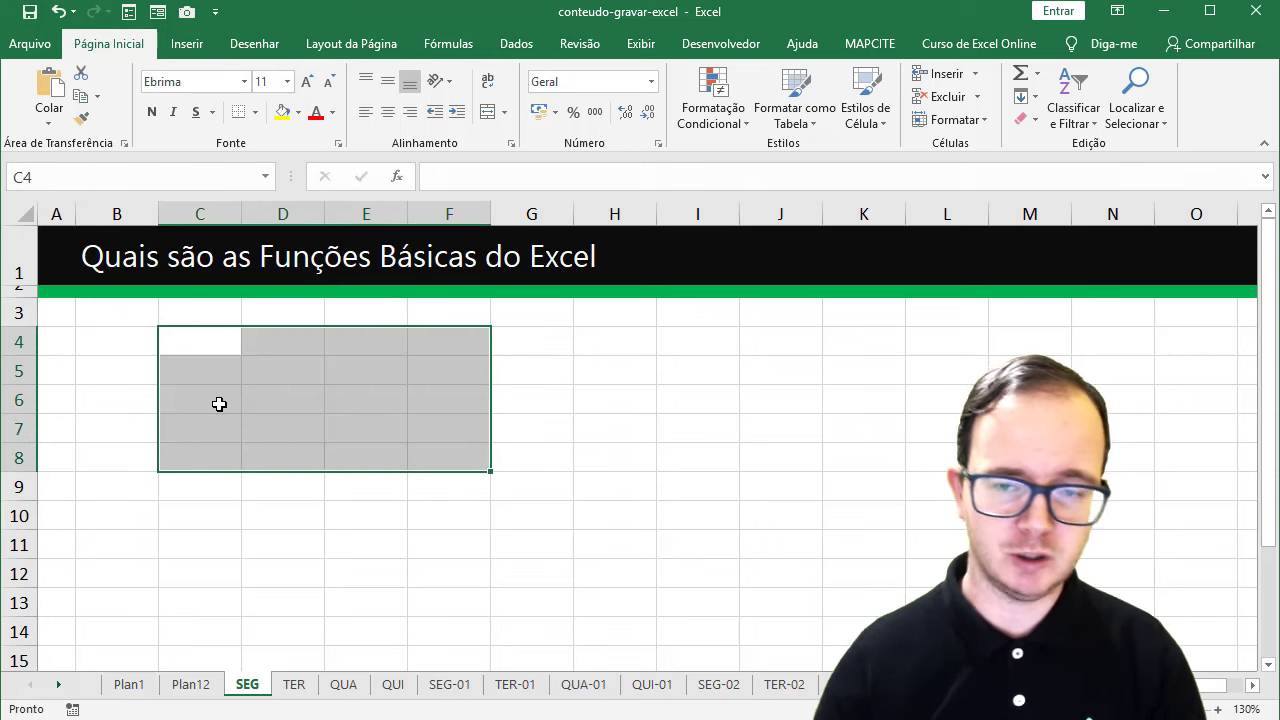
# Enter the function names SOMA in cell B4 and MÁXIMO in cell B5.
pyautogui.click(1218, 709)
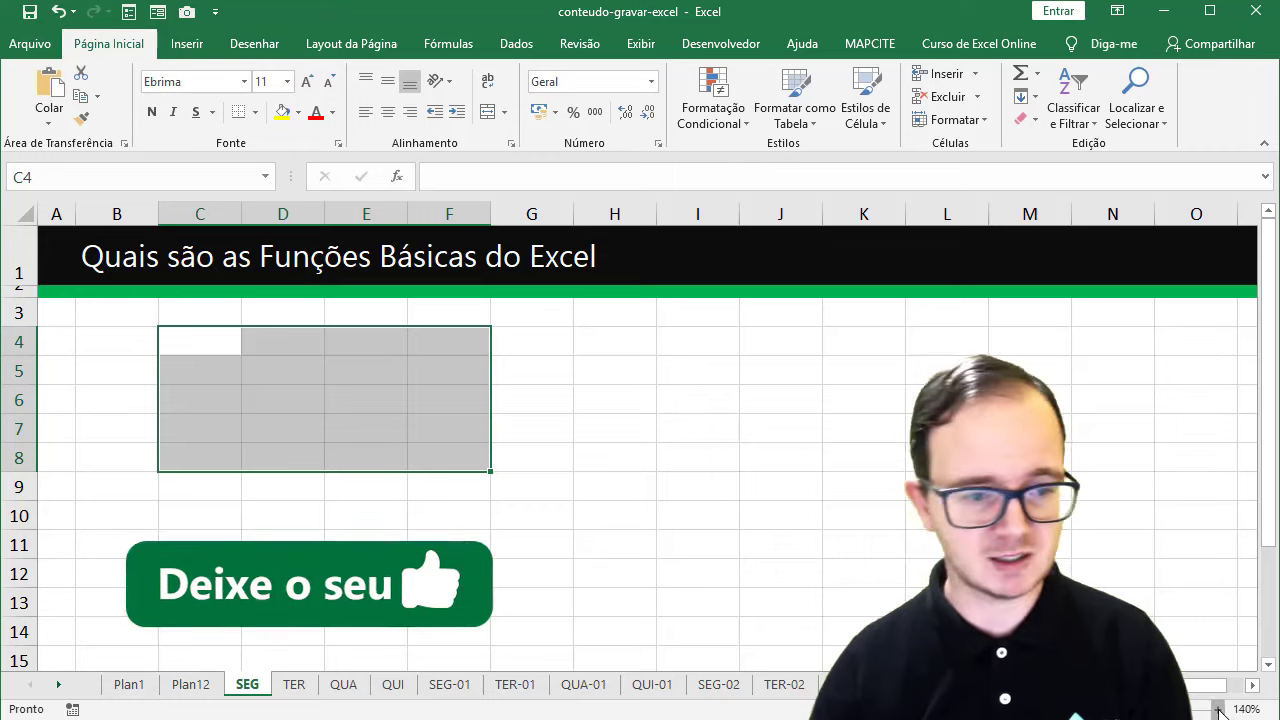
pyautogui.click(1218, 709)
pyautogui.click(1218, 709)
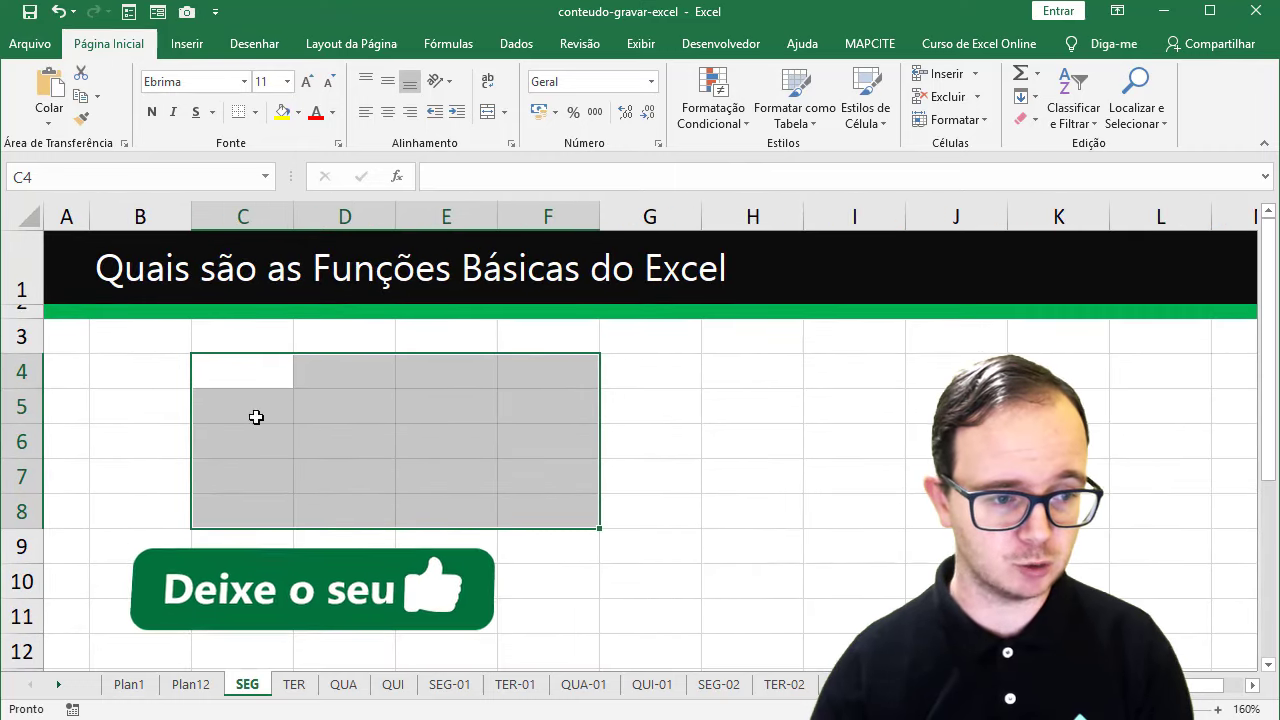
pyautogui.click(126, 369)
pyautogui.write('SO')
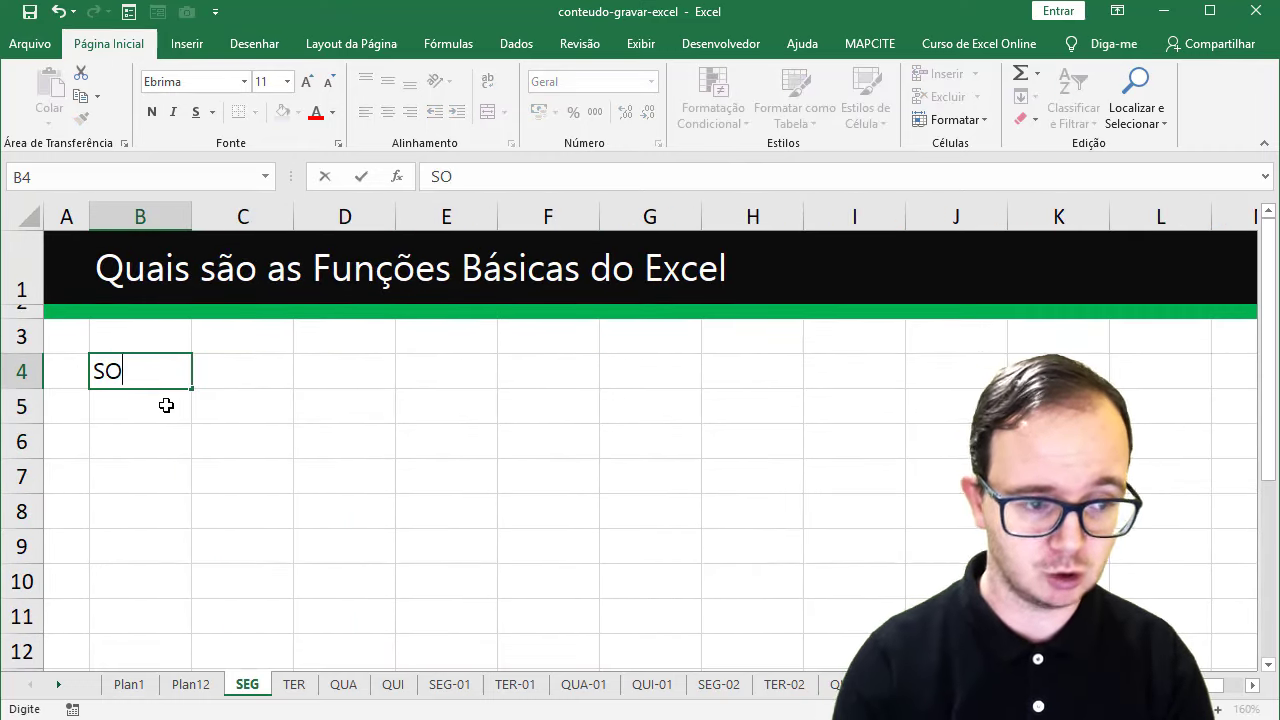
pyautogui.write('MA')
pyautogui.press('Return')
pyautogui.write('MÁXIMO')
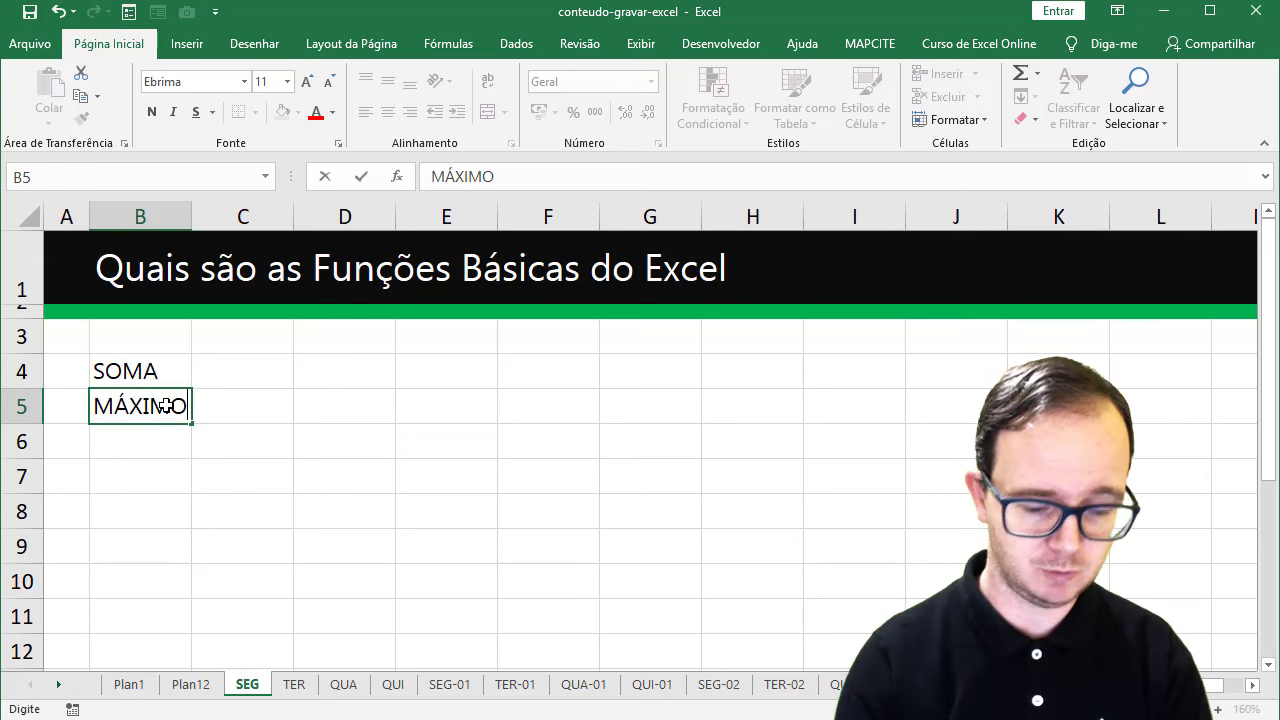
pyautogui.press('Return')
# Enter the function names MÍNIMO in cell B6 and MÉDIA in cell B7.
pyautogui.write('mí')
pyautogui.press('BackSpace')
pyautogui.press('BackSpace')
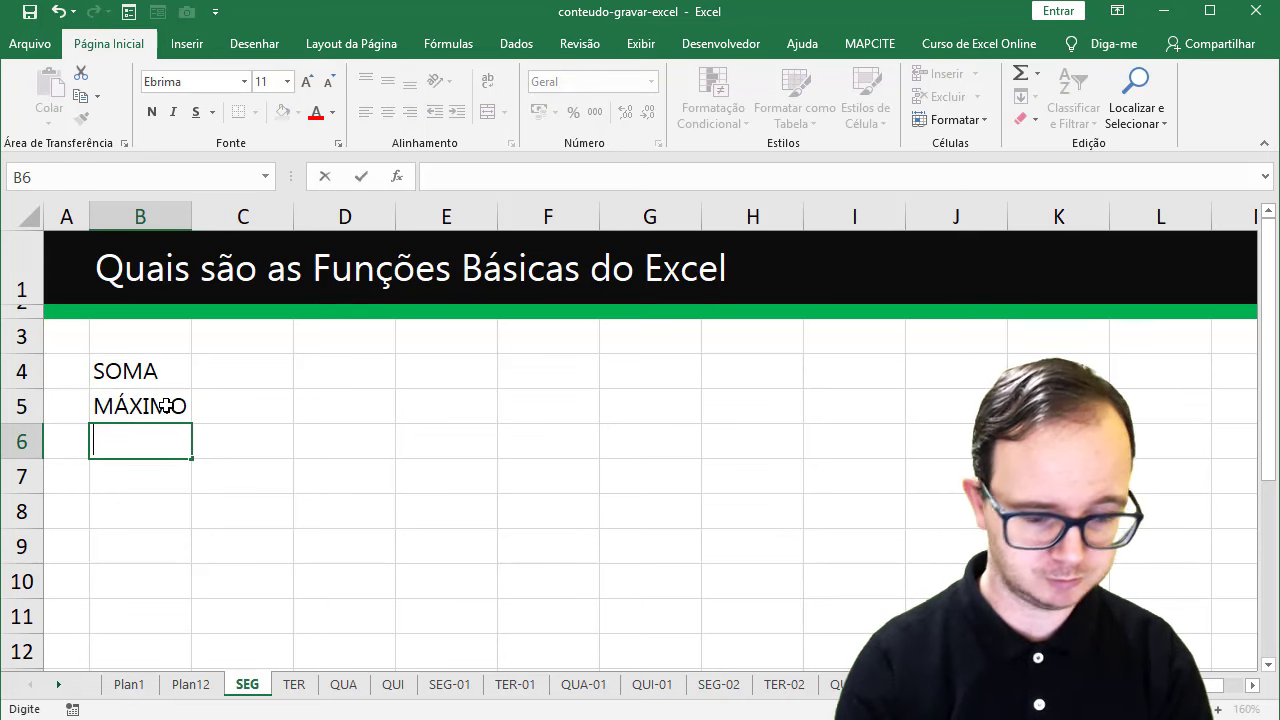
pyautogui.write('MÍNIM')
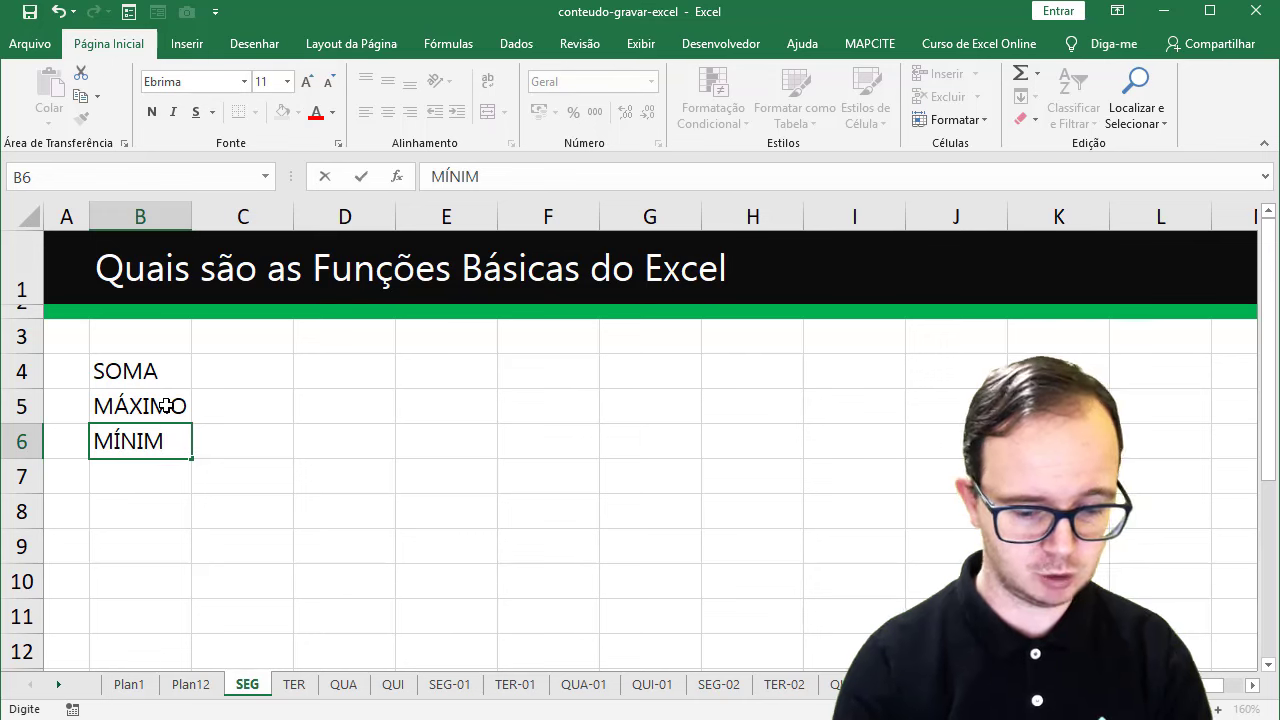
pyautogui.write('O')
pyautogui.press('Return')
pyautogui.write('MÉ')
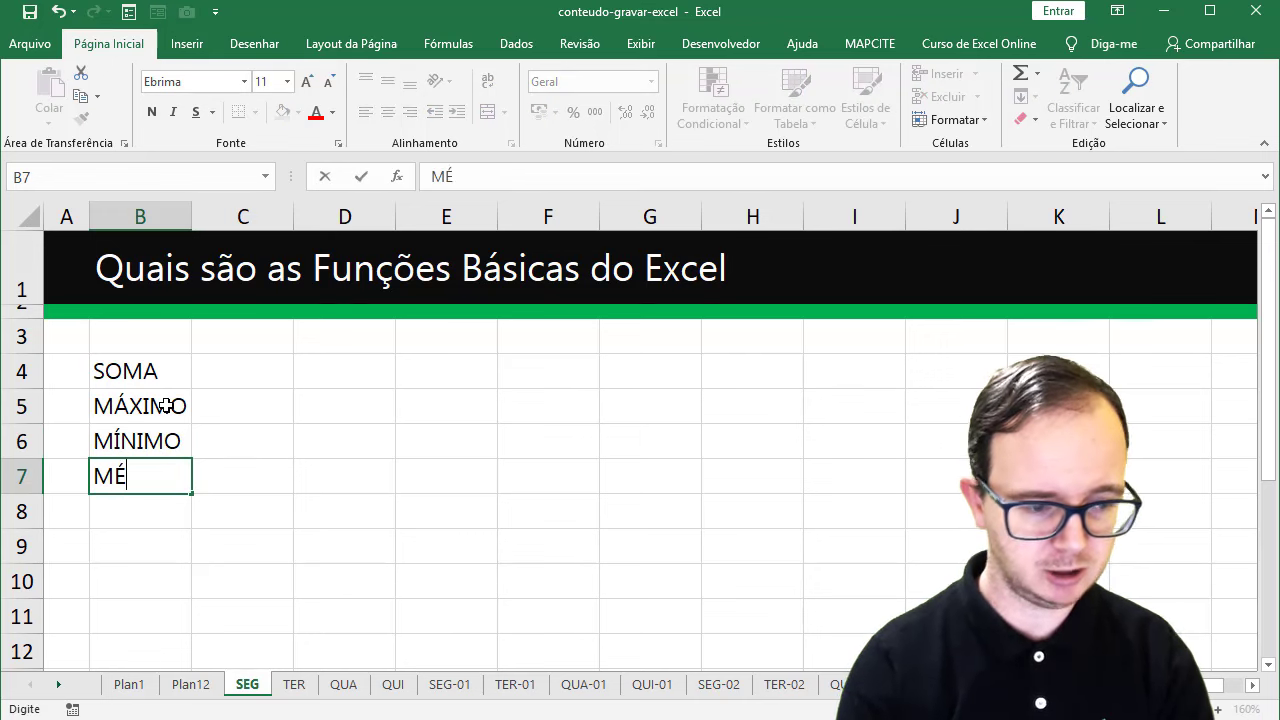
pyautogui.write('DIA')
pyautogui.press('Return')
# Complete the list of function names with CONTAR NÚMEROS in cell B8.
pyautogui.write('CONTA')
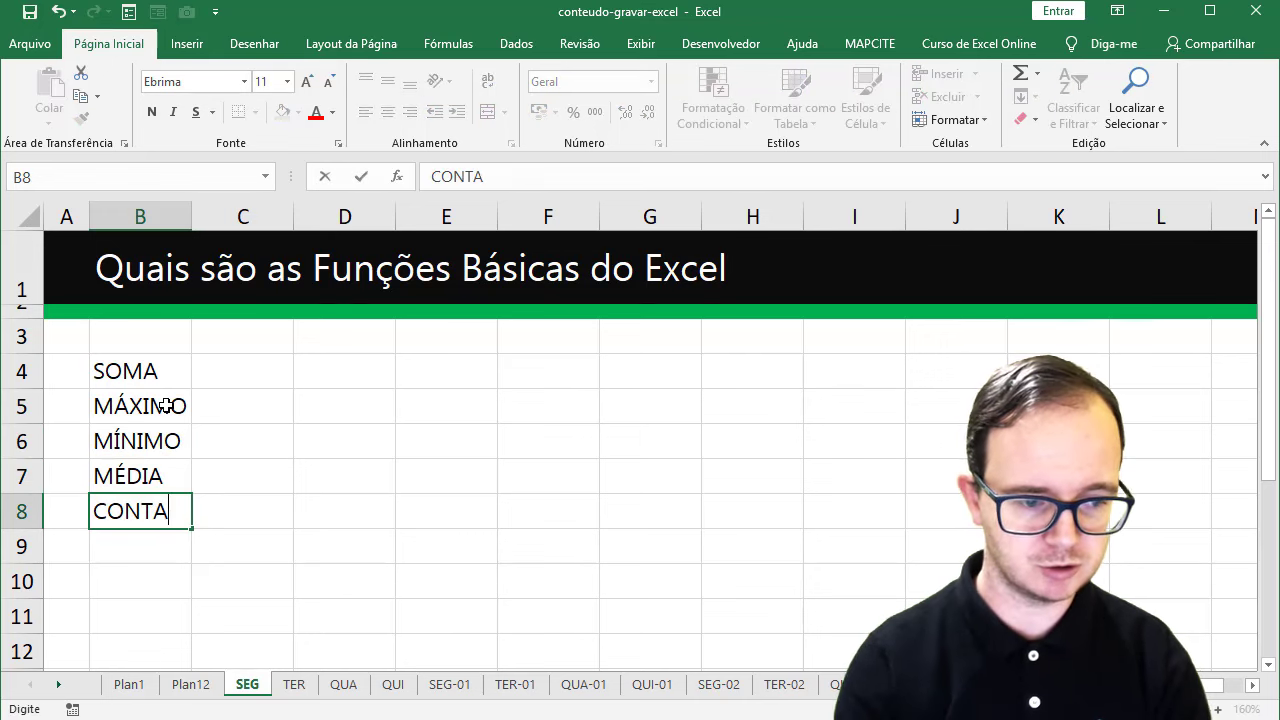
pyautogui.write('R N')
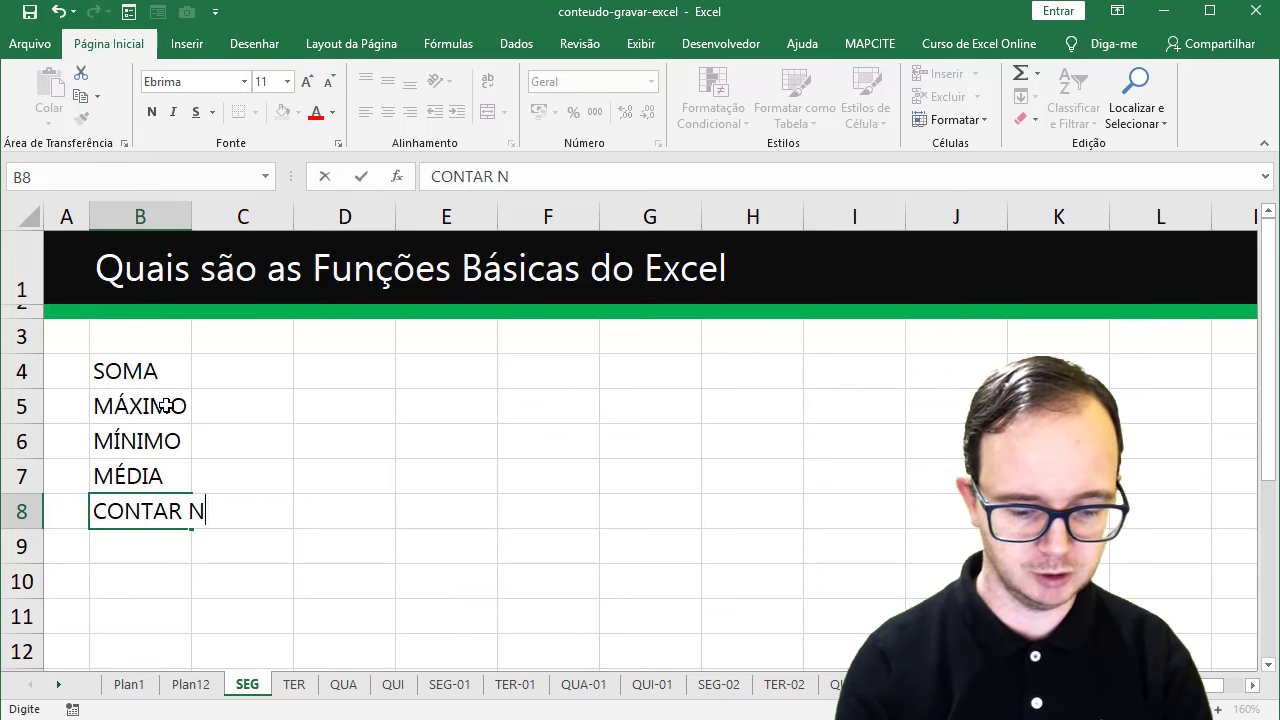
pyautogui.write('ÚME')
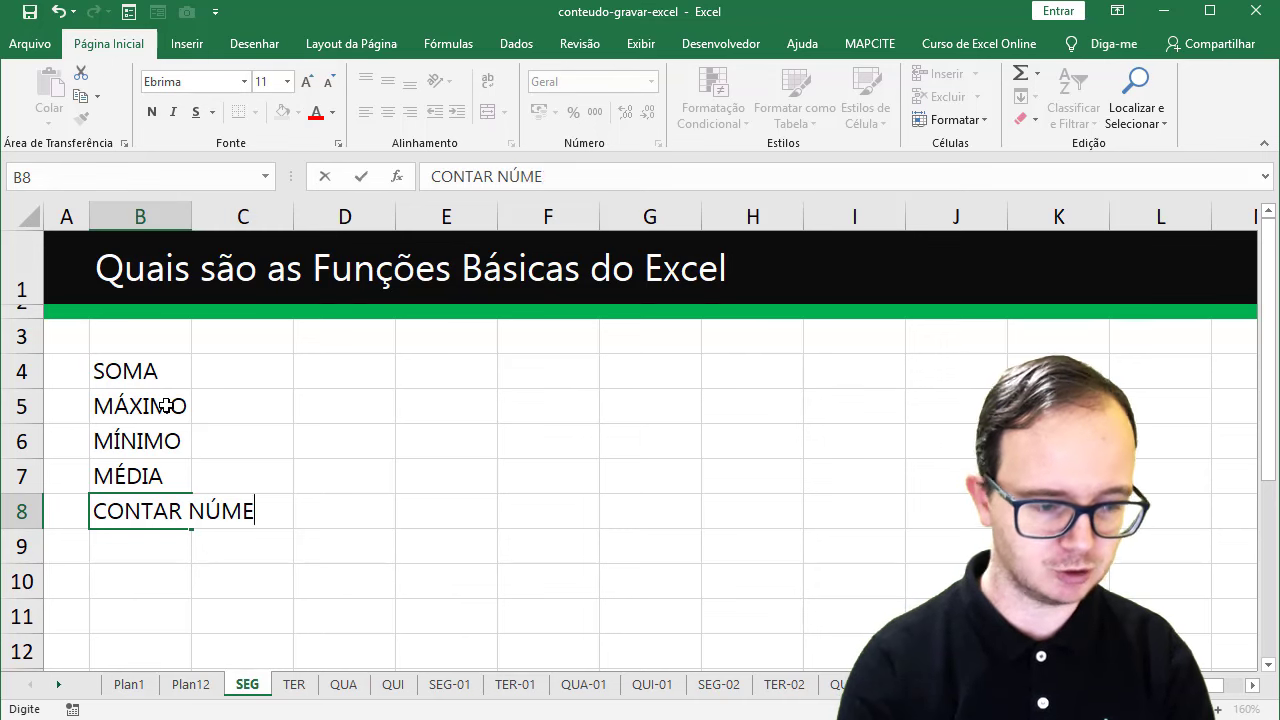
pyautogui.write('ROS')
pyautogui.press('Return')
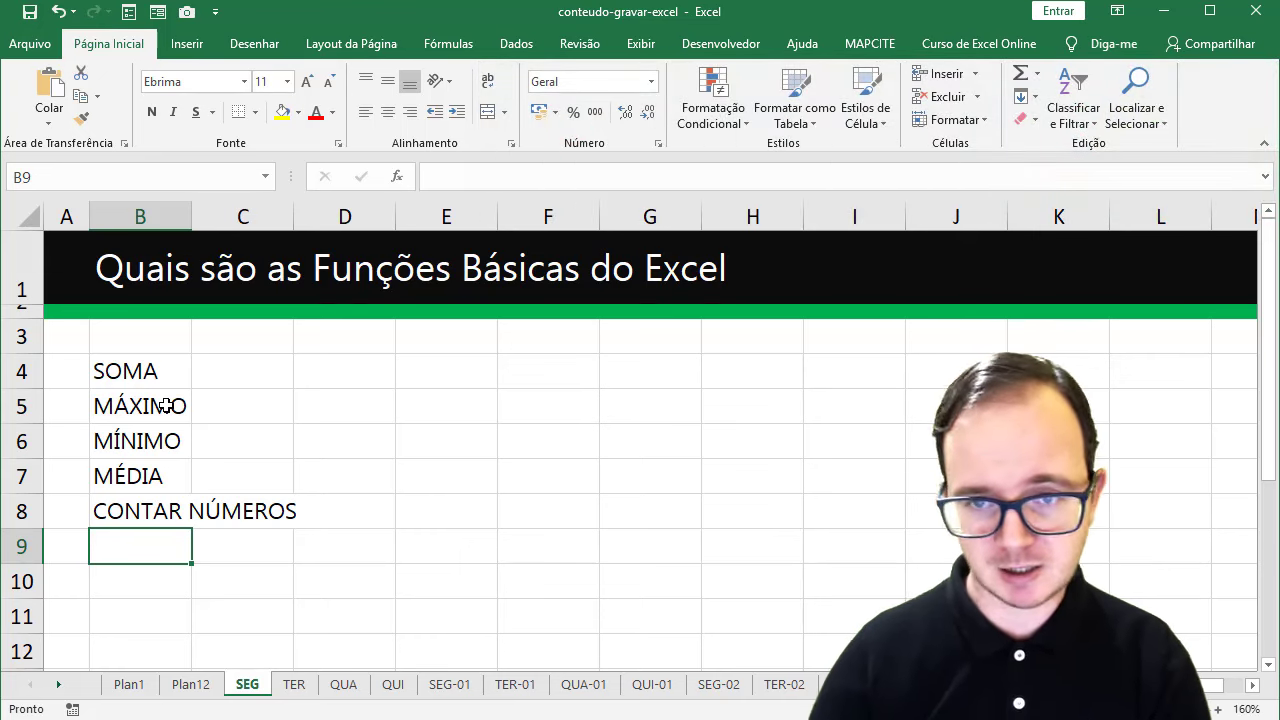
# Select the function names in B4:B8 and open the list of AutoSum functions to compare them.
pyautogui.moveTo(139, 368); pyautogui.dragTo(137, 515)
pyautogui.click(131, 375)
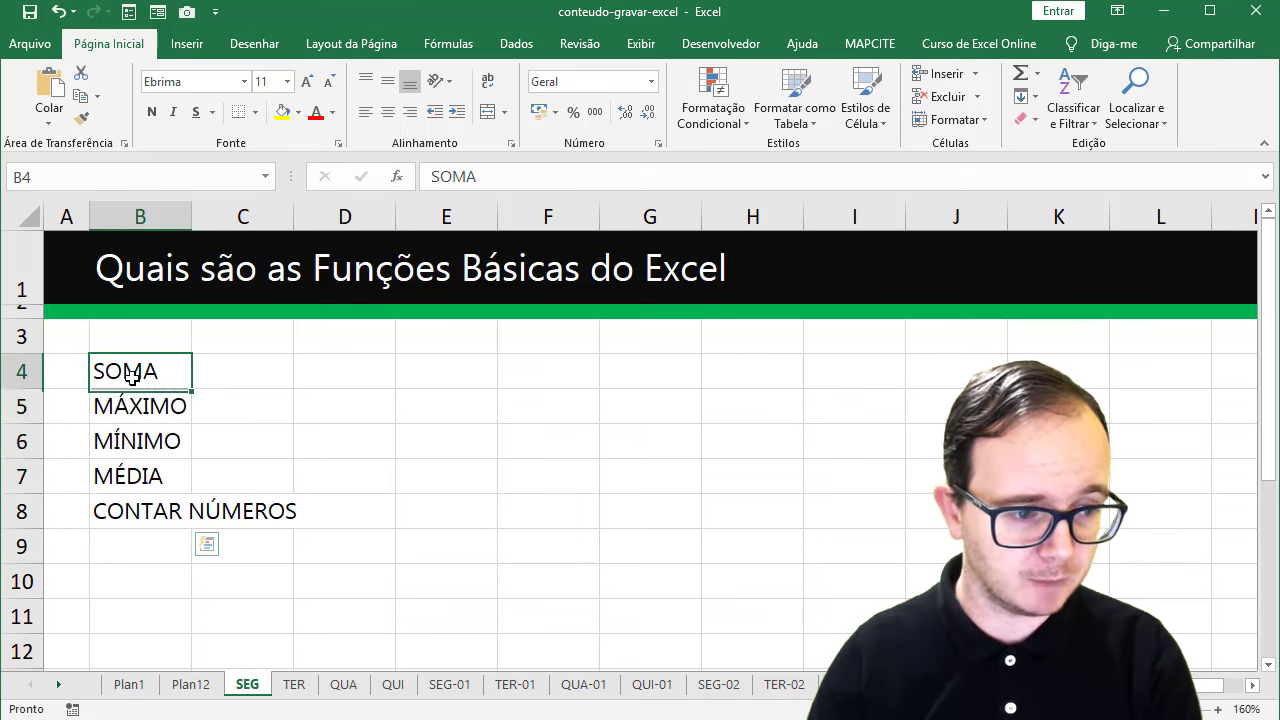
pyautogui.moveTo(131, 375); pyautogui.dragTo(129, 514)
pyautogui.moveTo(131, 372); pyautogui.dragTo(137, 513)
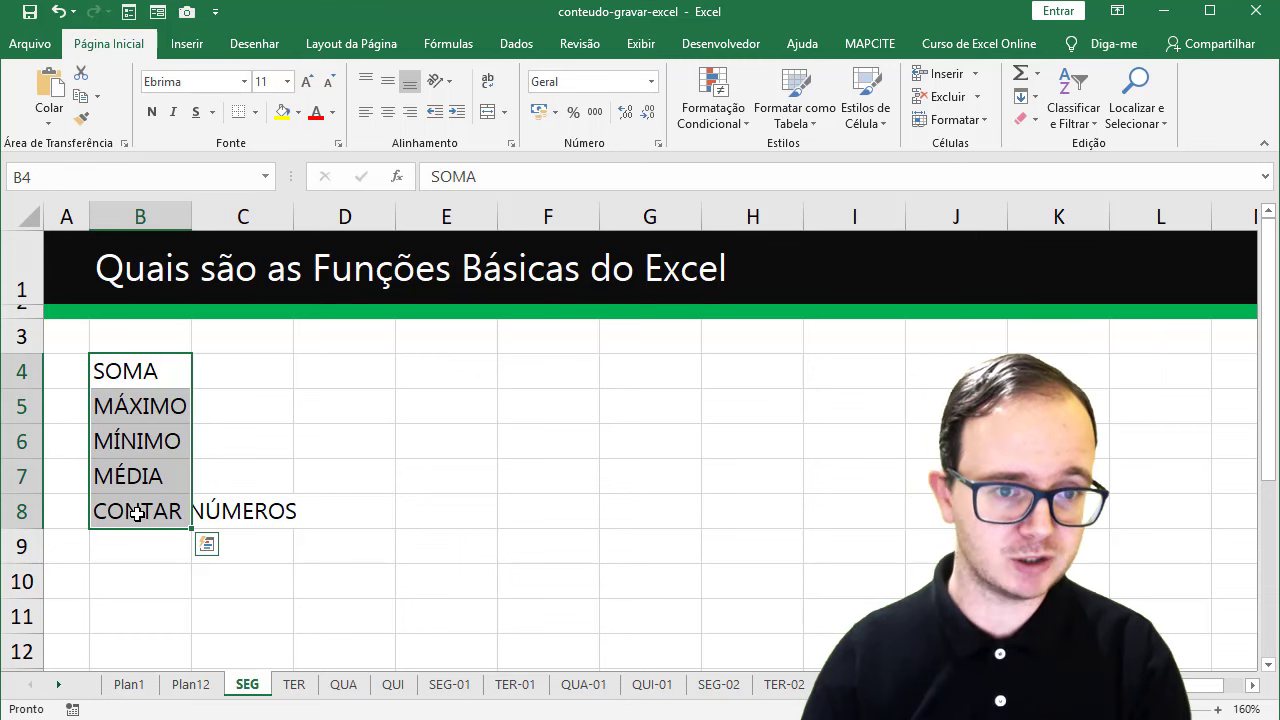
pyautogui.click(1038, 76)
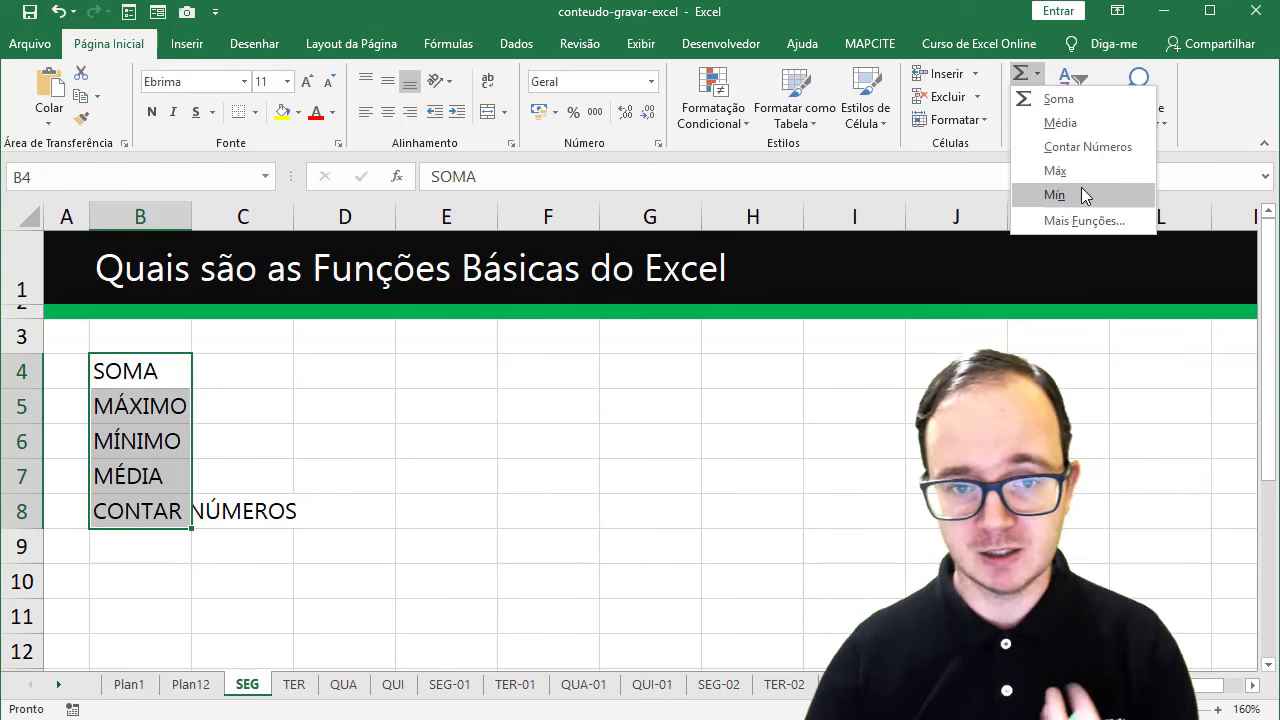
# View the additional functions offered by Insert Function and close the dialog without inserting any.
pyautogui.click(1078, 222)
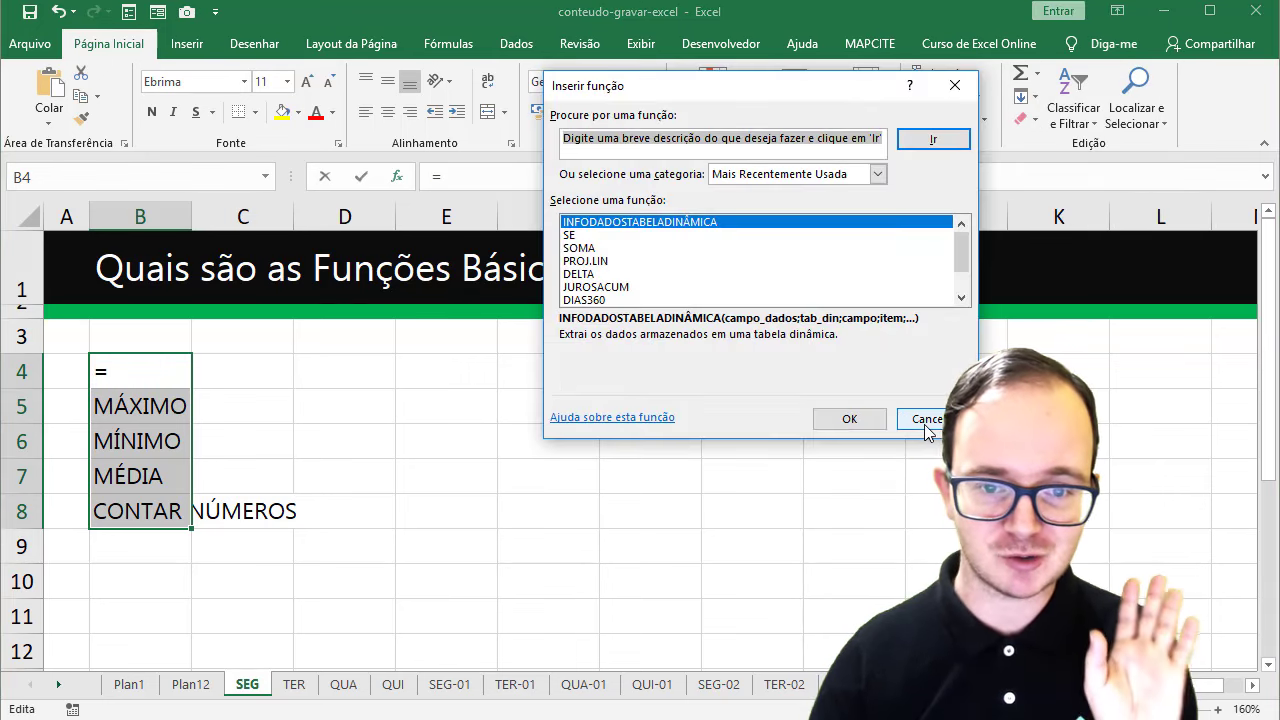
pyautogui.click(924, 424)
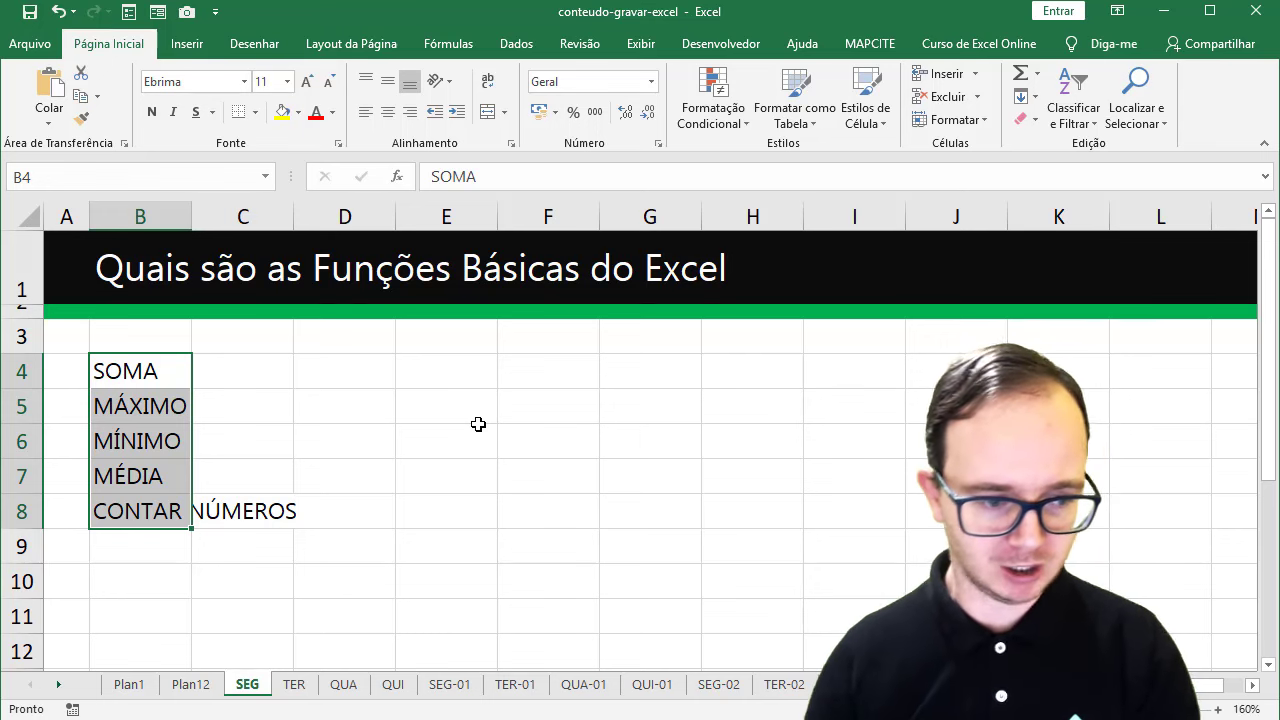
# Clear the list of function names from cells B4:B8.
pyautogui.moveTo(152, 372); pyautogui.dragTo(174, 509)
pyautogui.press('Delete')
# Enter the header REGIÃO in B4 and the regions NORTE, SUL, LESTE and OESTE in B5:B8.
pyautogui.click(160, 376)
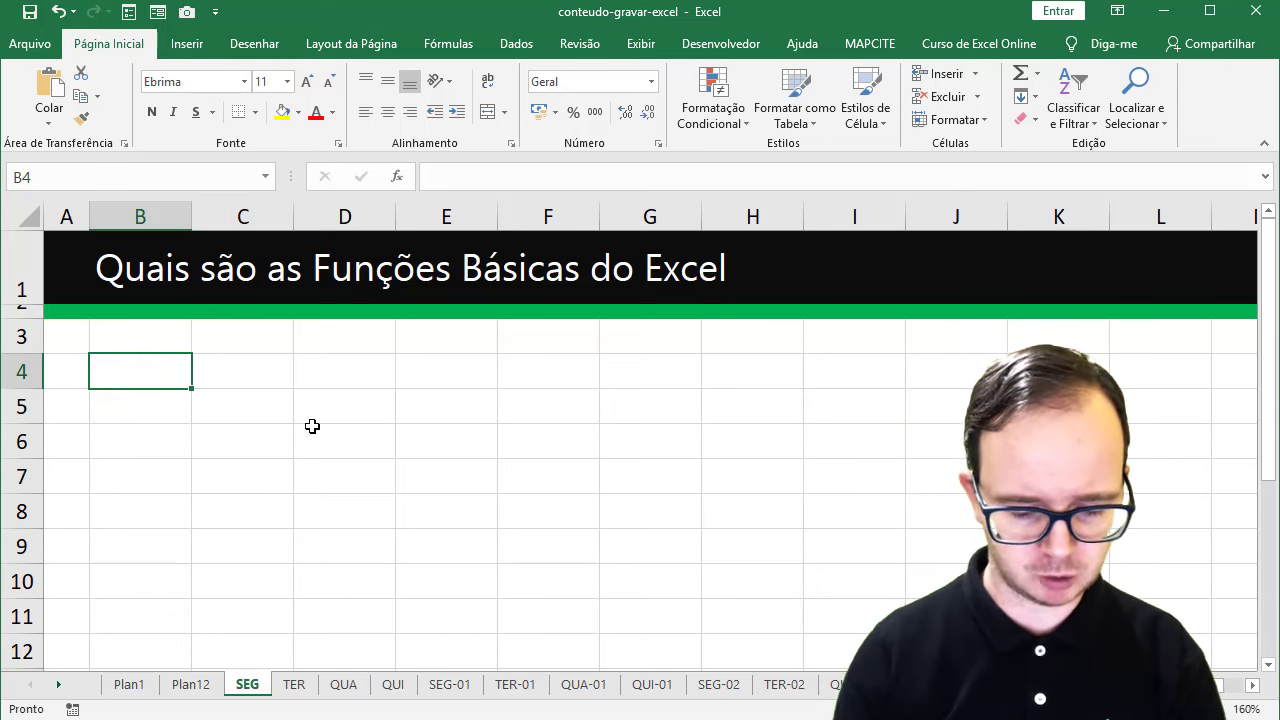
pyautogui.write('REGIÃO')
pyautogui.press('Return')
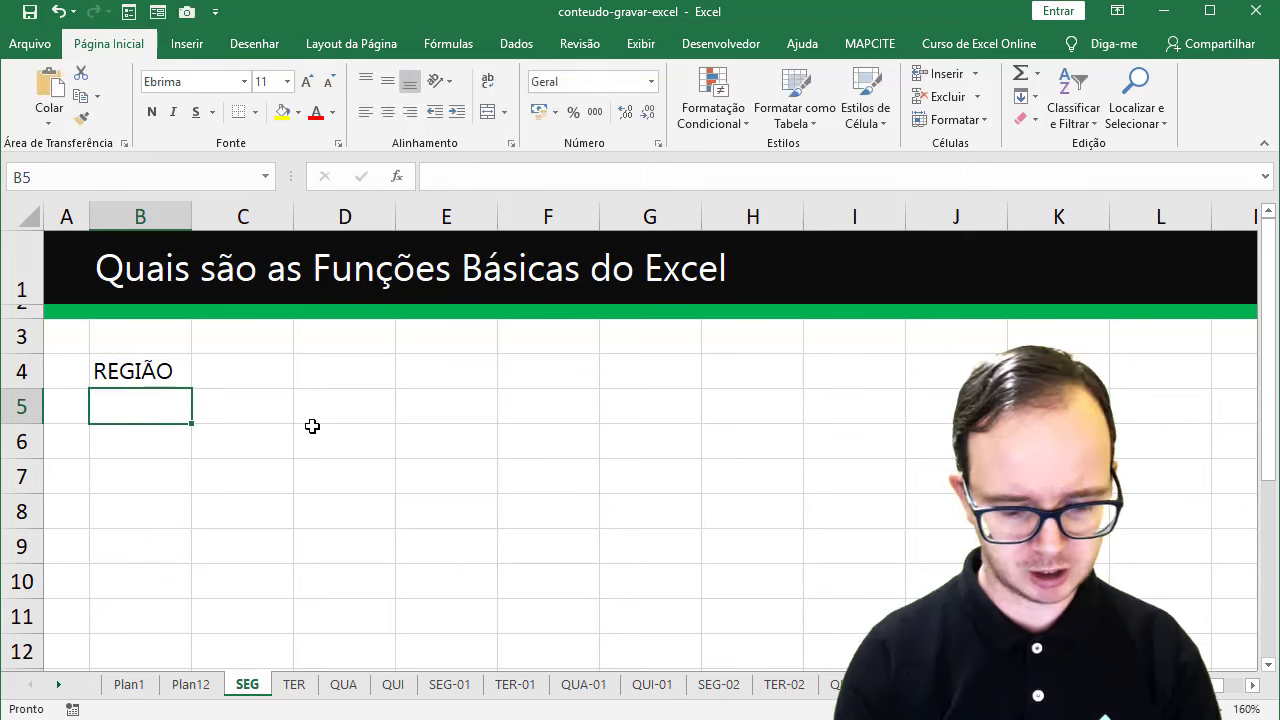
pyautogui.write('NORTE')
pyautogui.press('Return')
pyautogui.write('SUL')
pyautogui.press('Return')
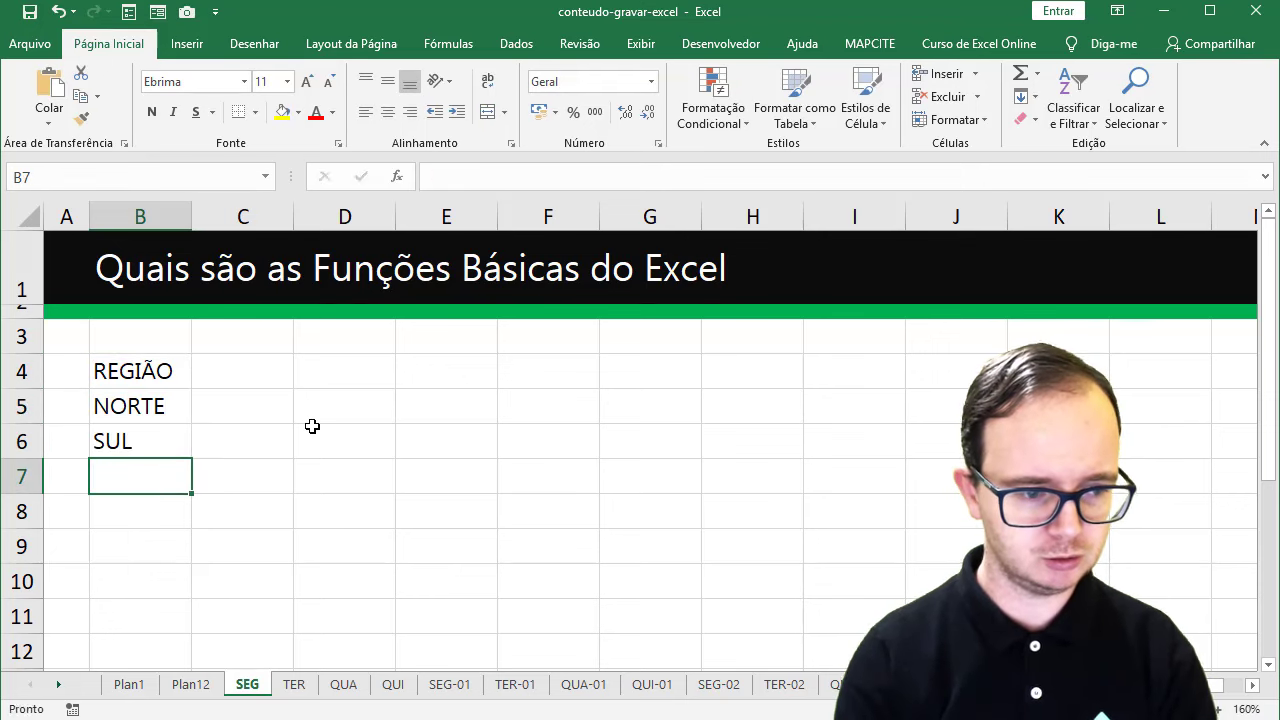
pyautogui.write('LESTE')
pyautogui.press('Return')
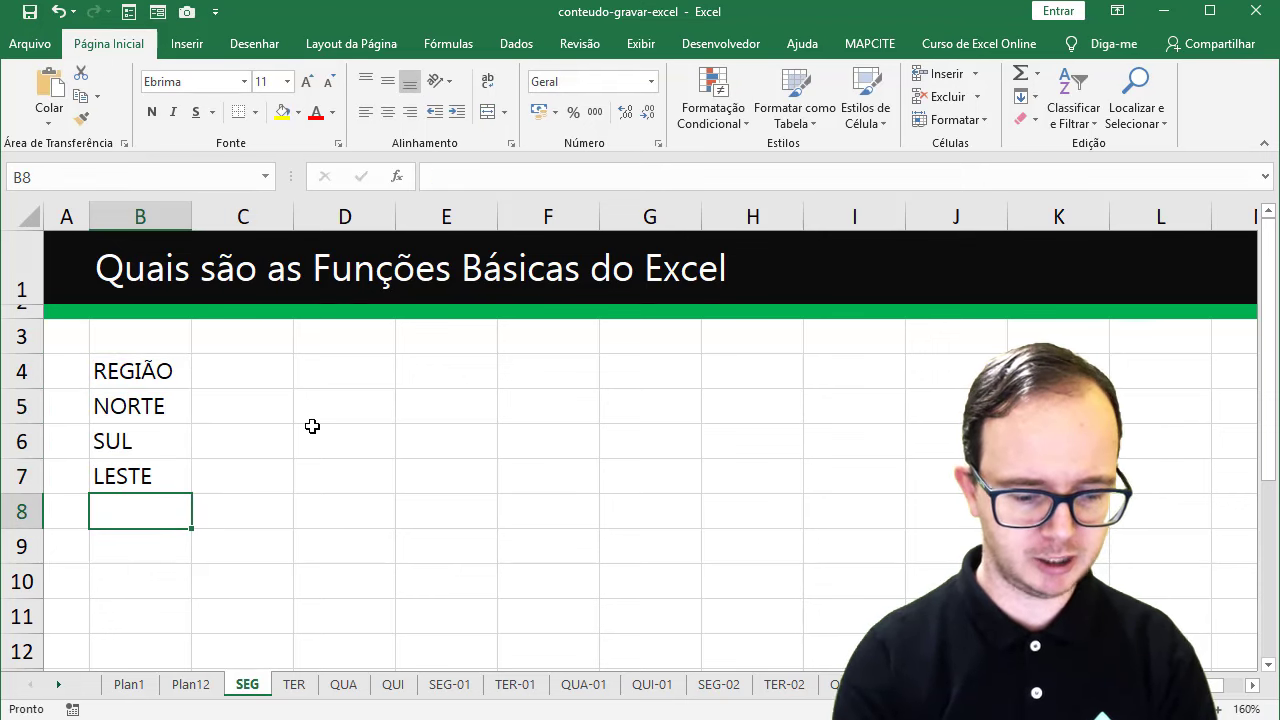
pyautogui.write('OESTE')
pyautogui.press('Tab')
# Enter the column header JANEIRO in cell C4.
pyautogui.press('Up')
pyautogui.press('Up')
pyautogui.press('Up')
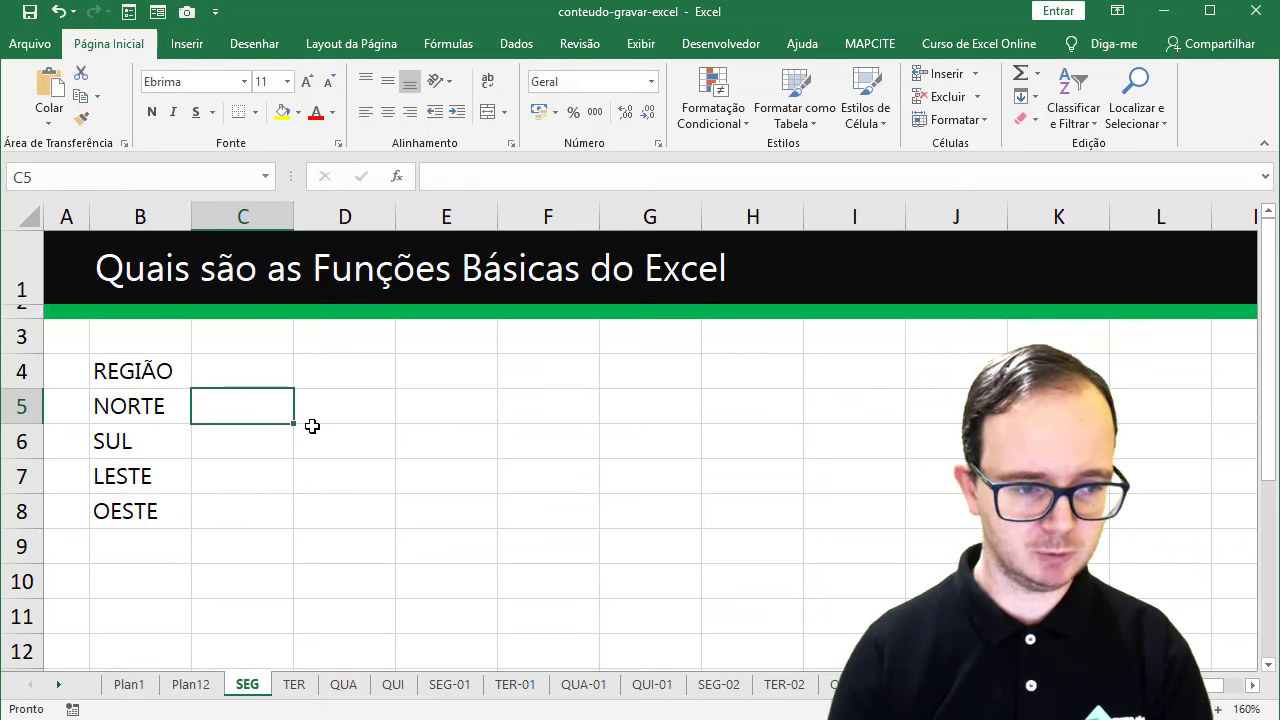
pyautogui.press('Up')
pyautogui.write('JANEIRO')
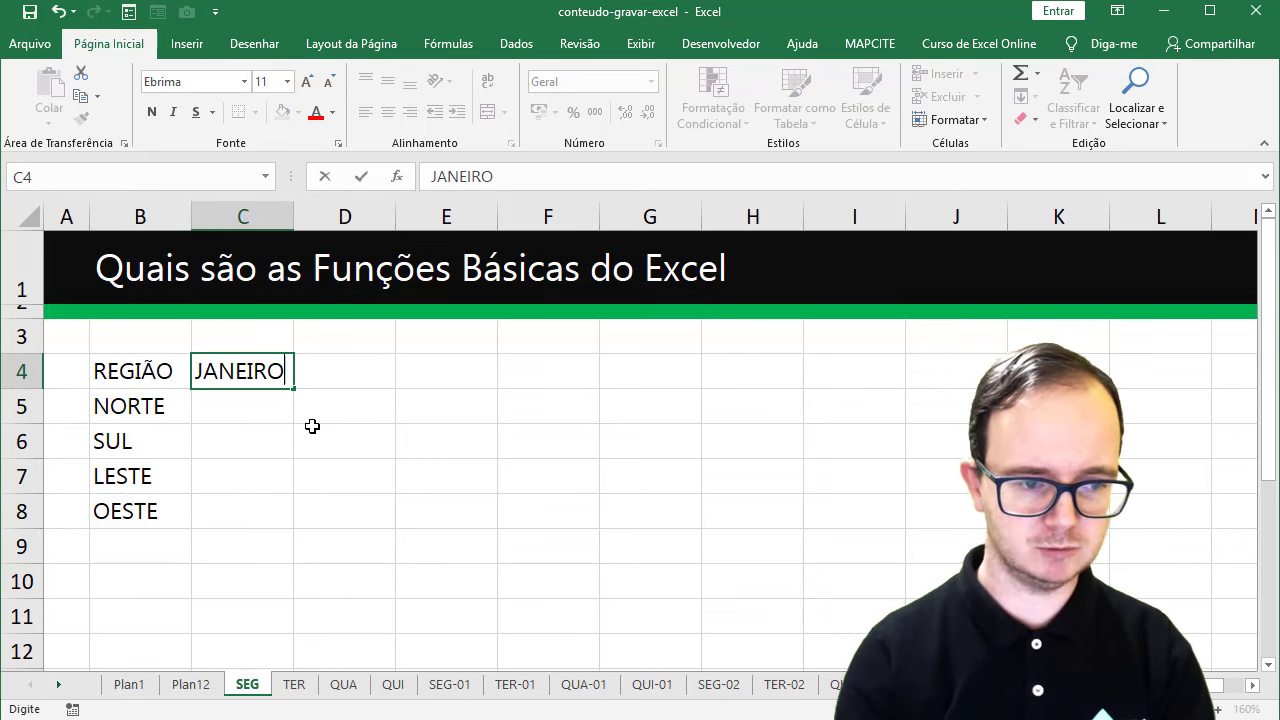
pyautogui.press('Return')
# Fill in the JANEIRO values 158, 256, 234 and 257 in cells C5:C8.
pyautogui.write('158')
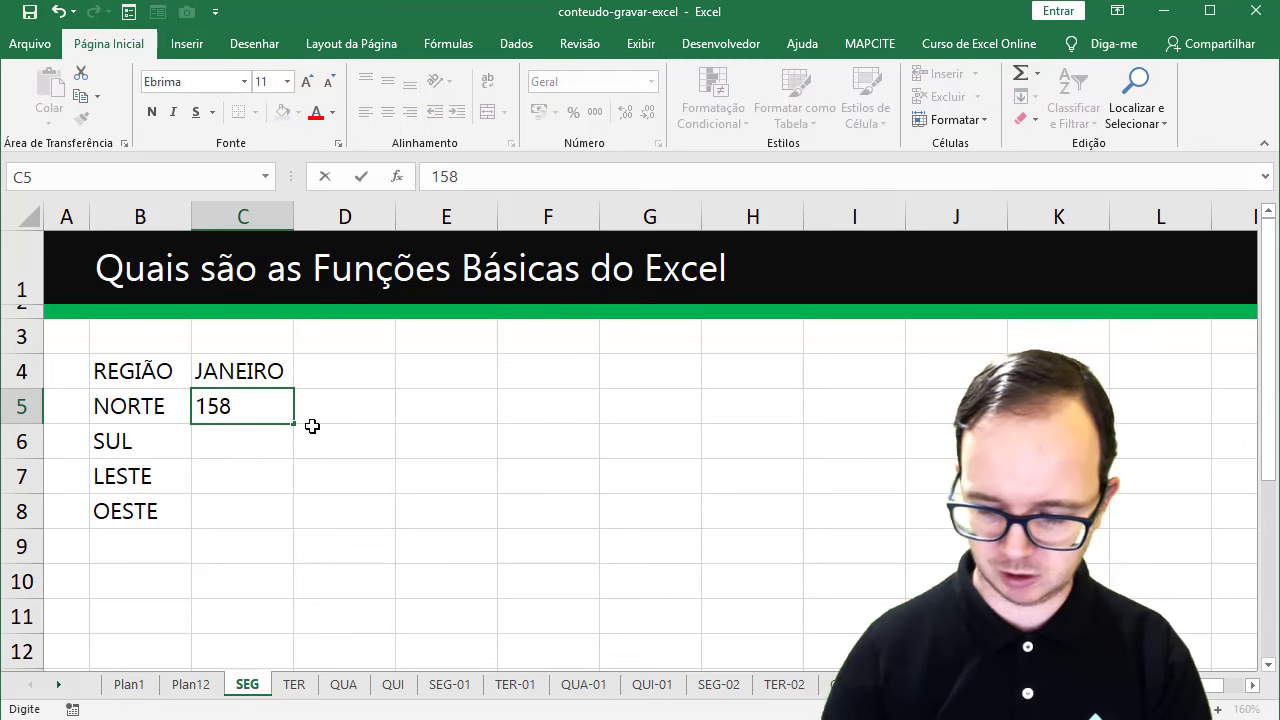
pyautogui.press('Return')
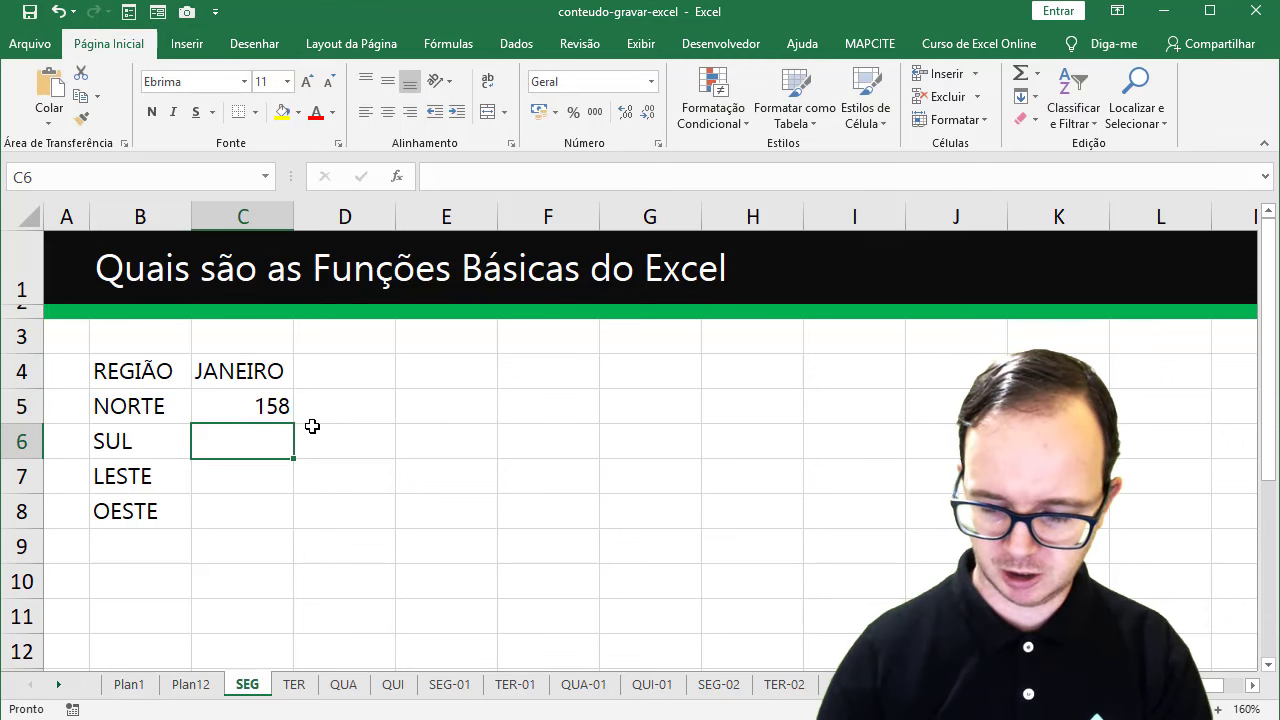
pyautogui.write('256')
pyautogui.press('Return')
pyautogui.write('2345')
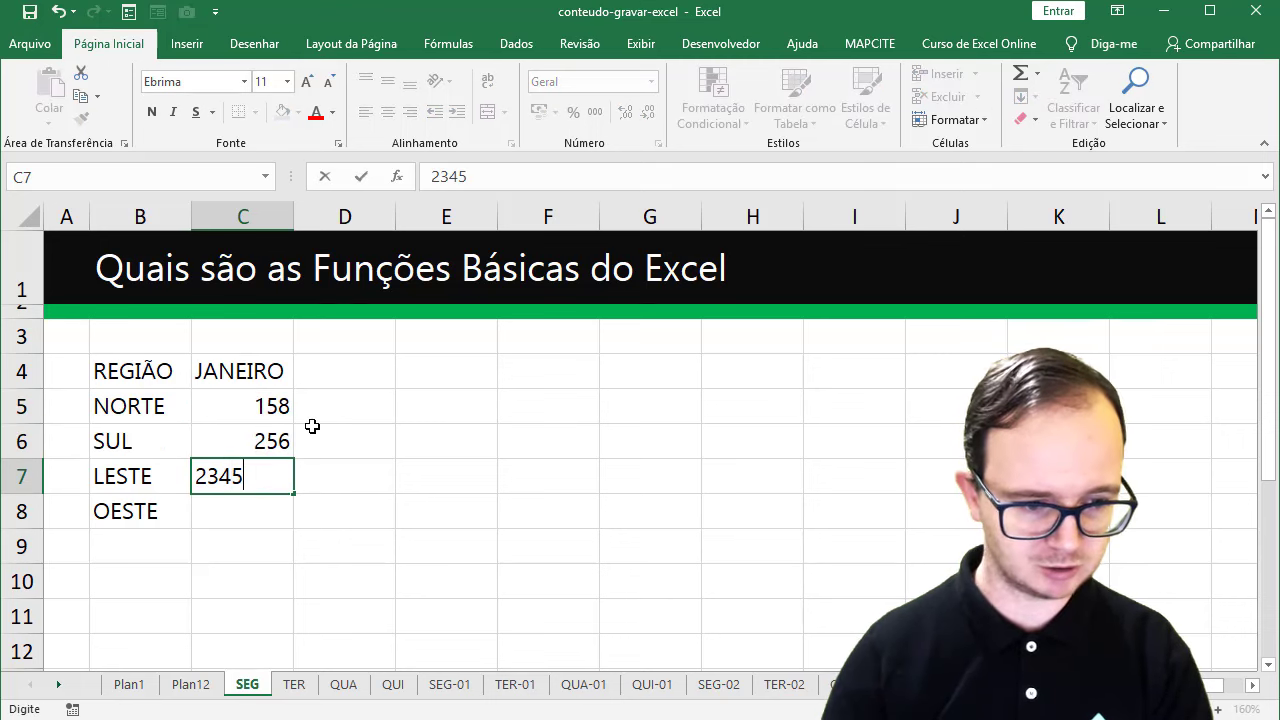
pyautogui.press('BackSpace')
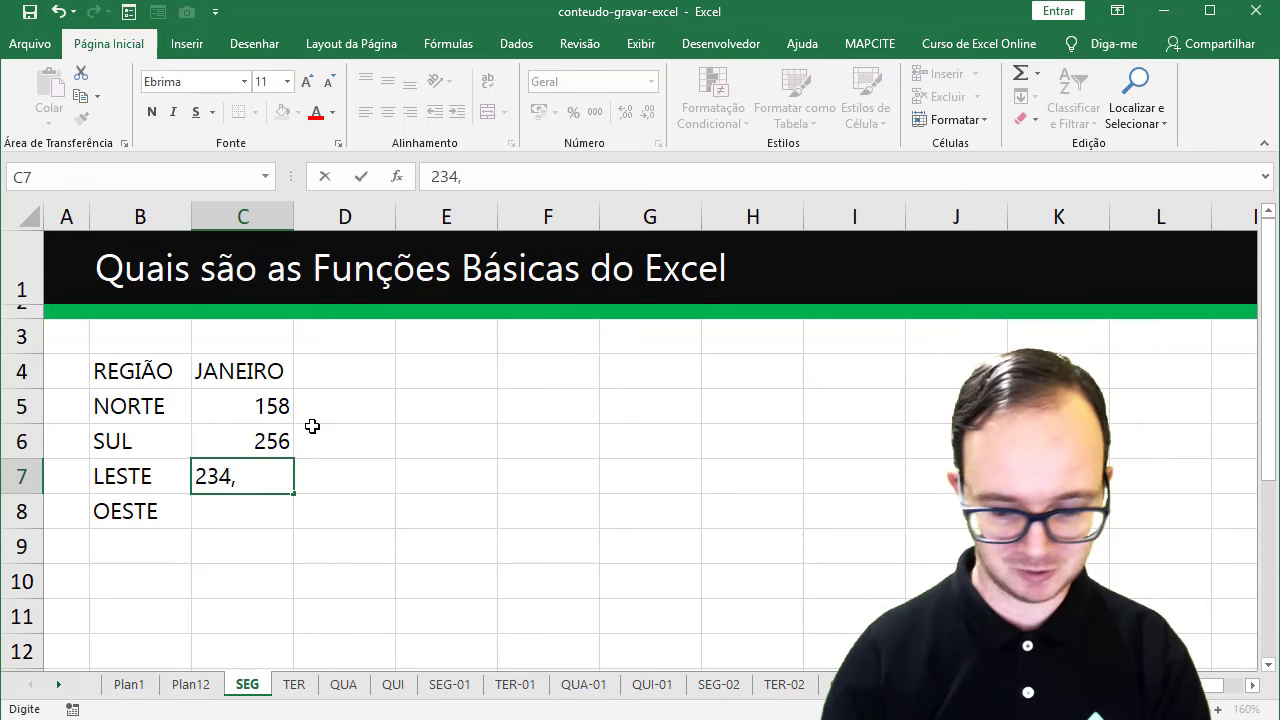
pyautogui.press('Return')
pyautogui.write('25')
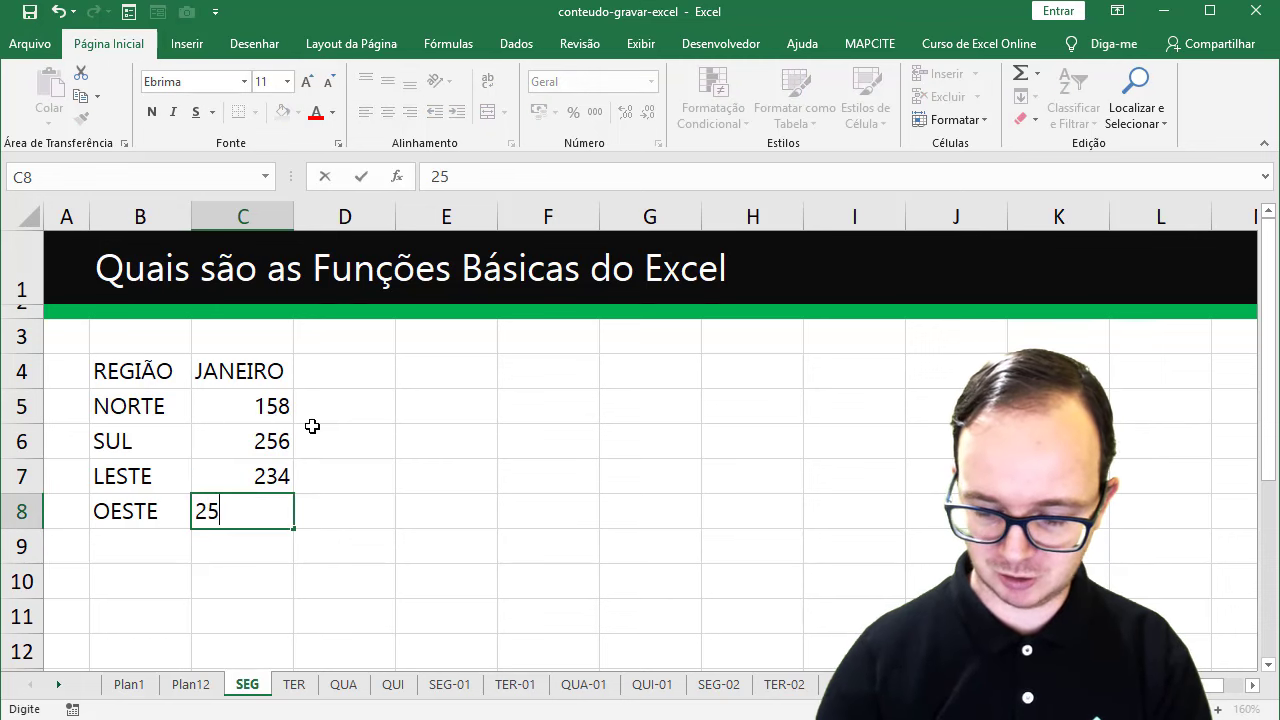
pyautogui.write('7')
pyautogui.press('Return')
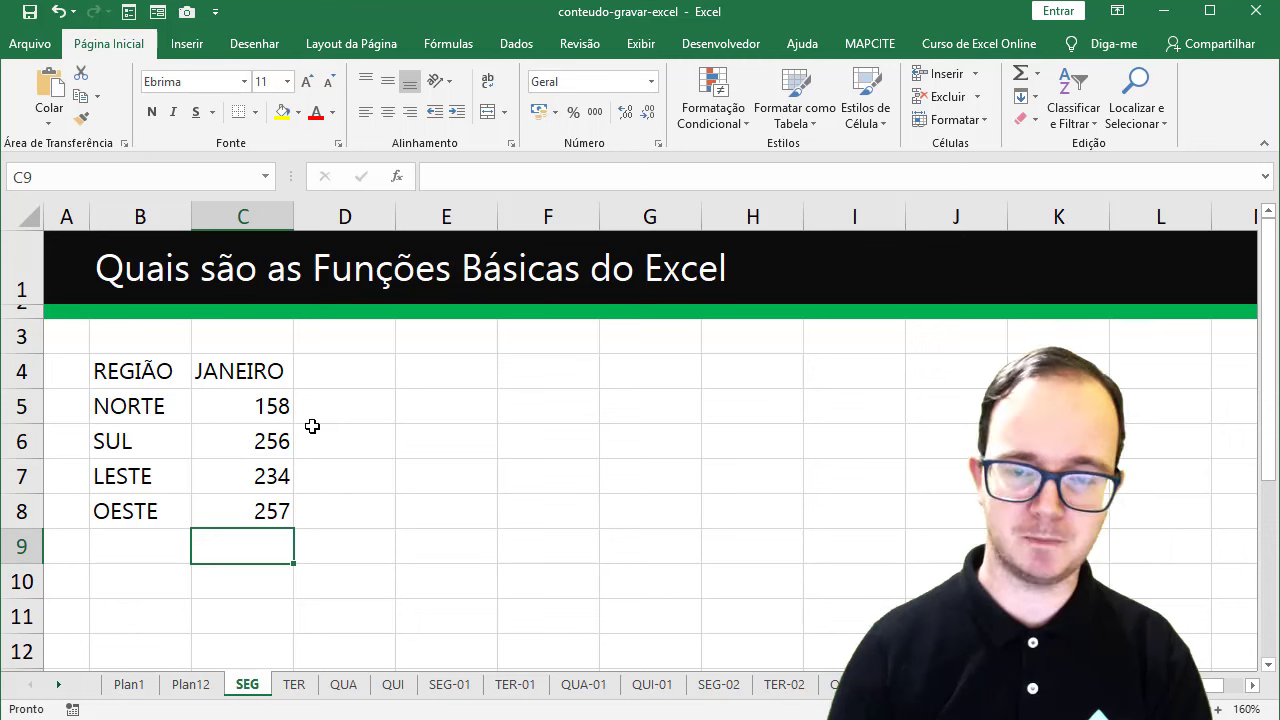
# Enter the row label TOTAL in cell B9, below OESTE.
pyautogui.press('Left')
pyautogui.write('TOTSAL')
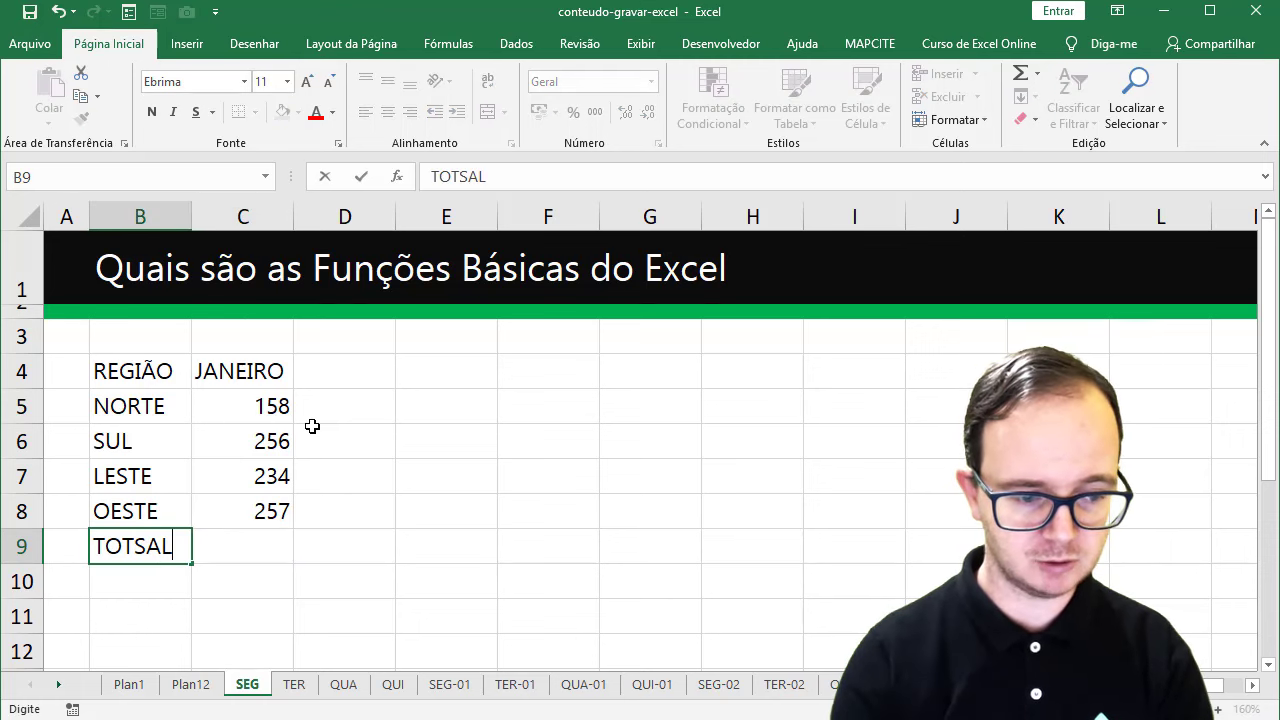
pyautogui.press('BackSpace')
pyautogui.press('BackSpace')
pyautogui.press('BackSpace')
pyautogui.write('AL')
pyautogui.press('Return')
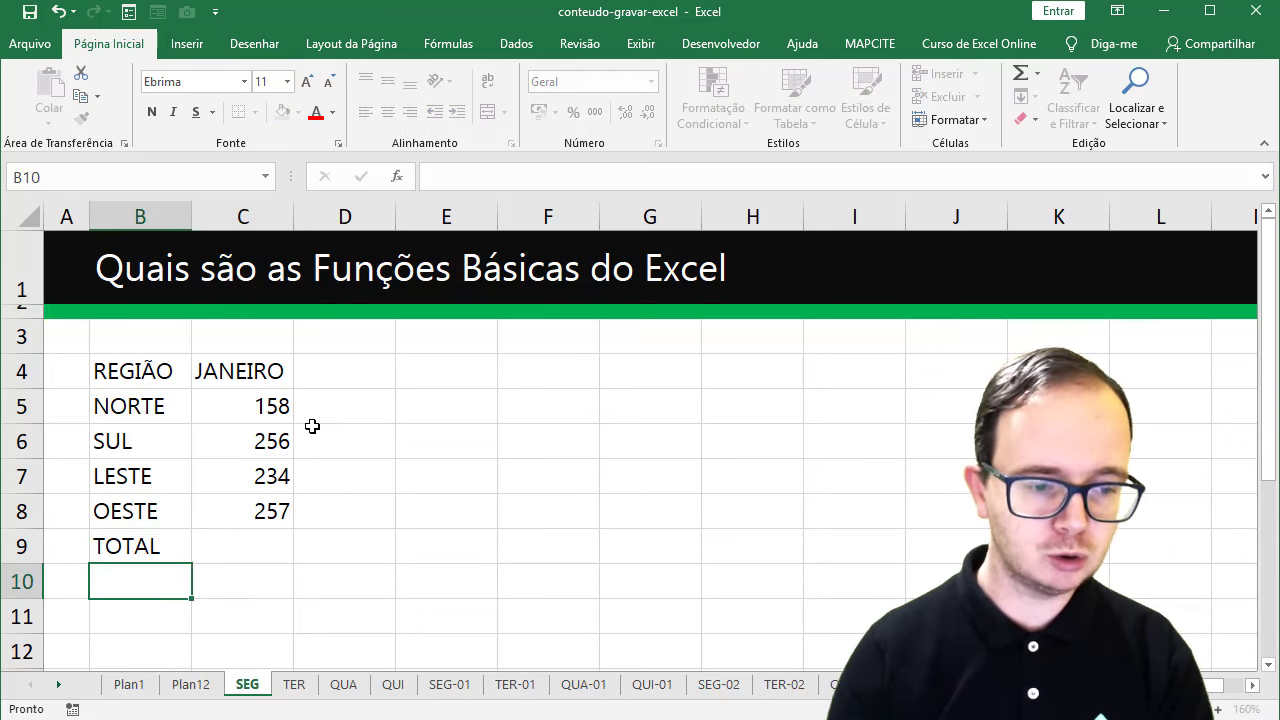
# Use AutoSum's Soma in cell C9 to total the JANEIRO values with =SOMA(C5:C8).
pyautogui.press('Right')
pyautogui.press('Up')
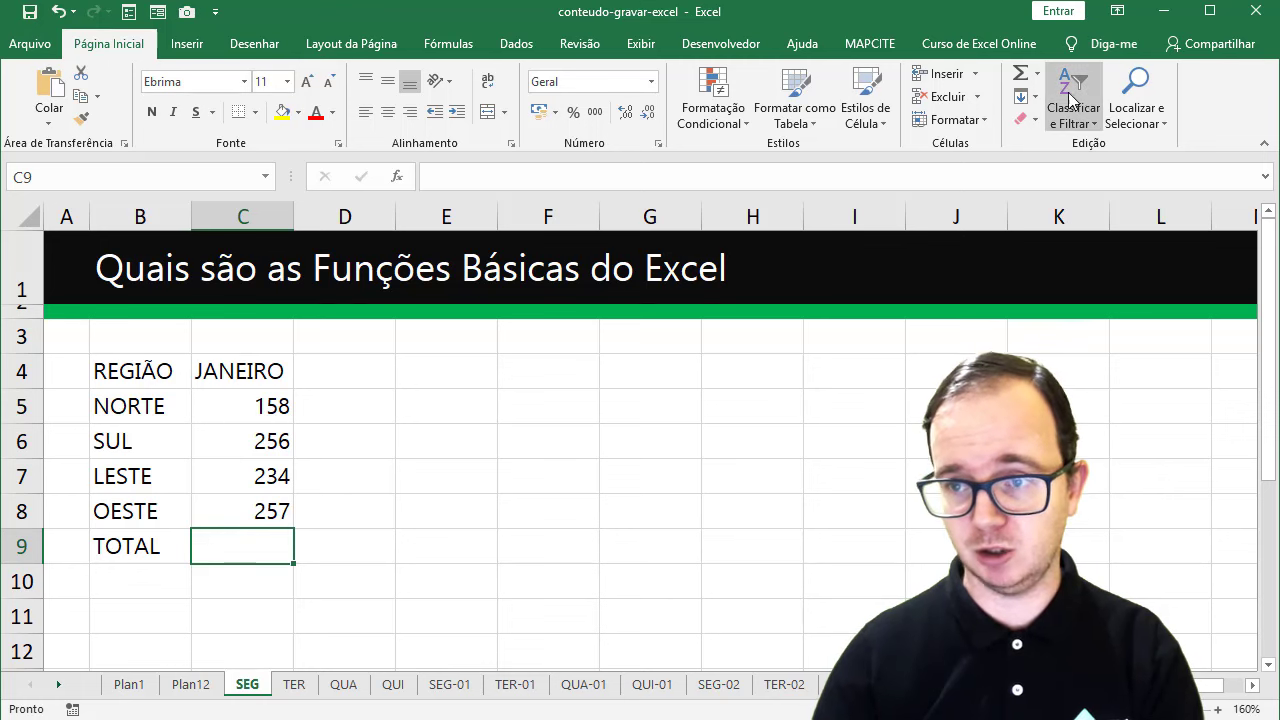
pyautogui.click(1037, 74)
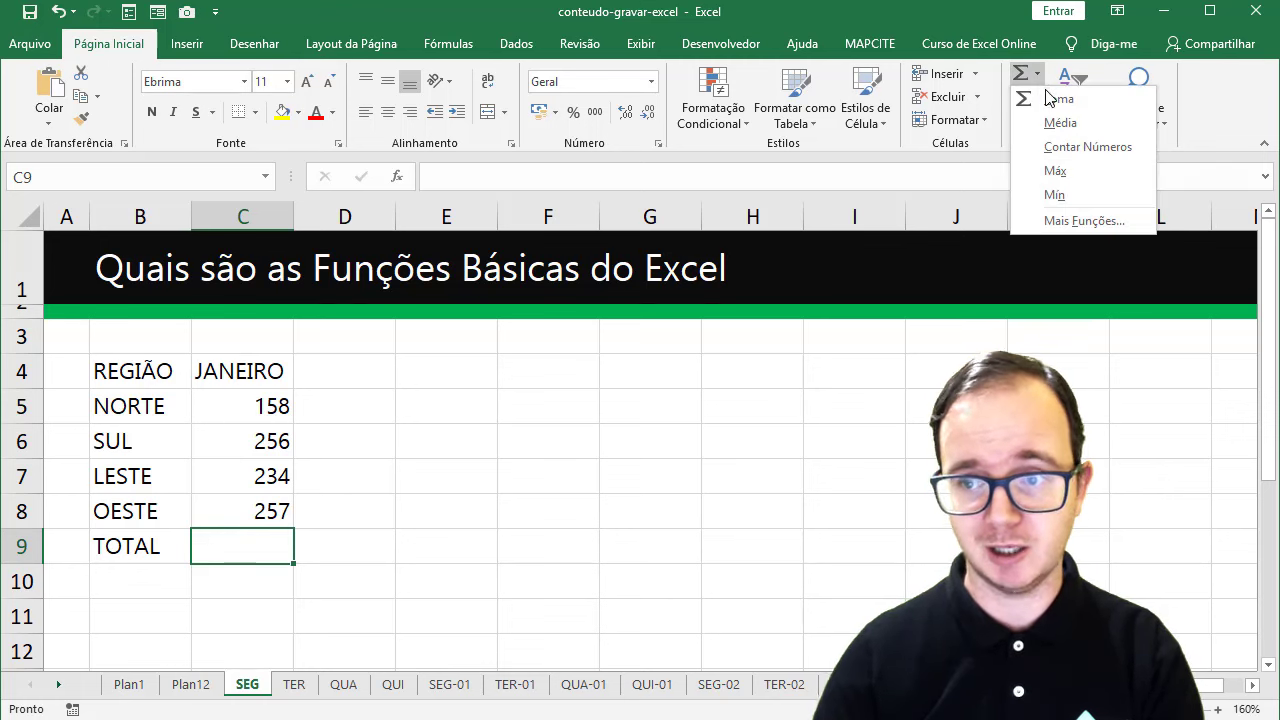
pyautogui.click(1050, 99)
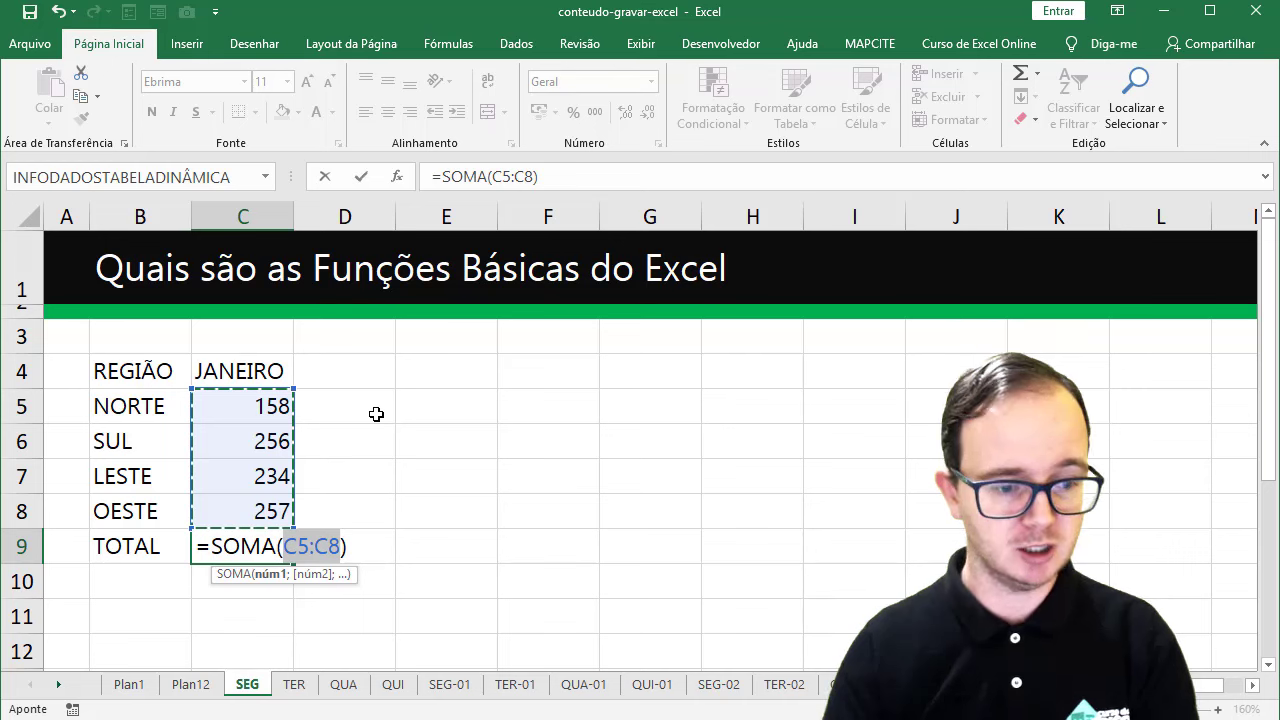
pyautogui.press('Return')
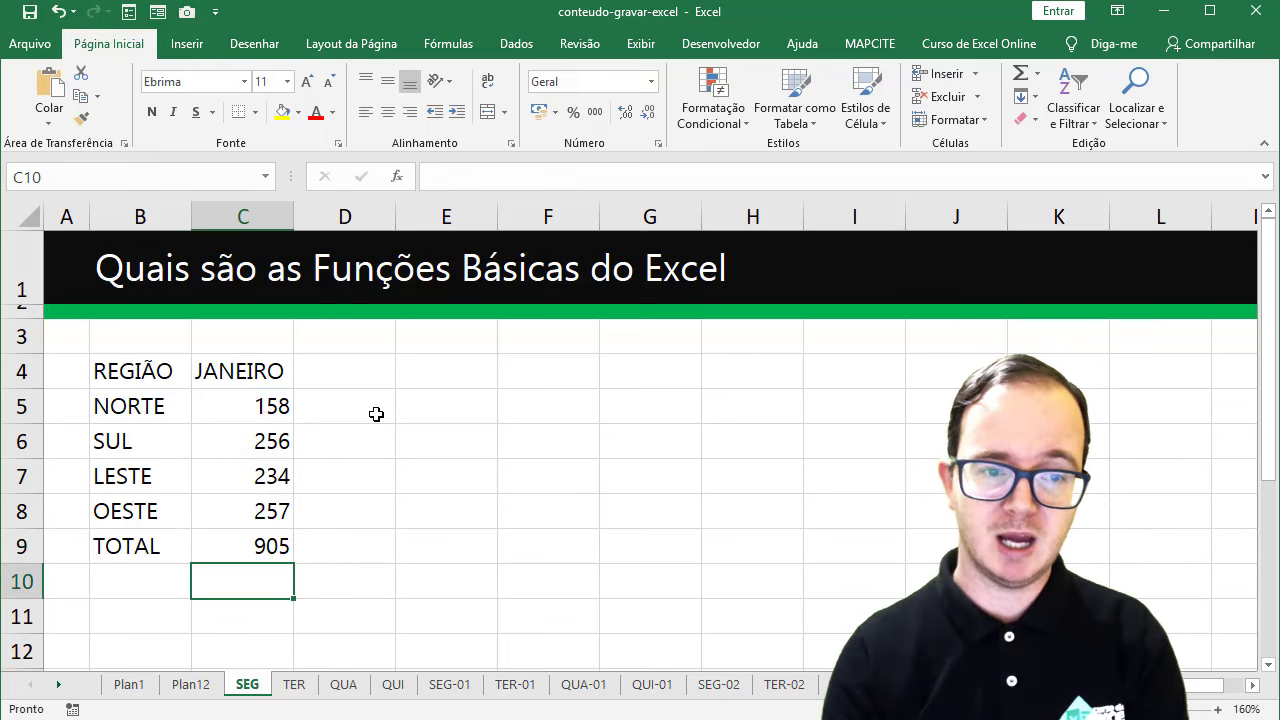
# Change the JANEIRO value for NORTE in cell C5 to 200.
pyautogui.press('Up')
pyautogui.press('Up')
pyautogui.press('Up')
pyautogui.press('Up')
pyautogui.press('Up')
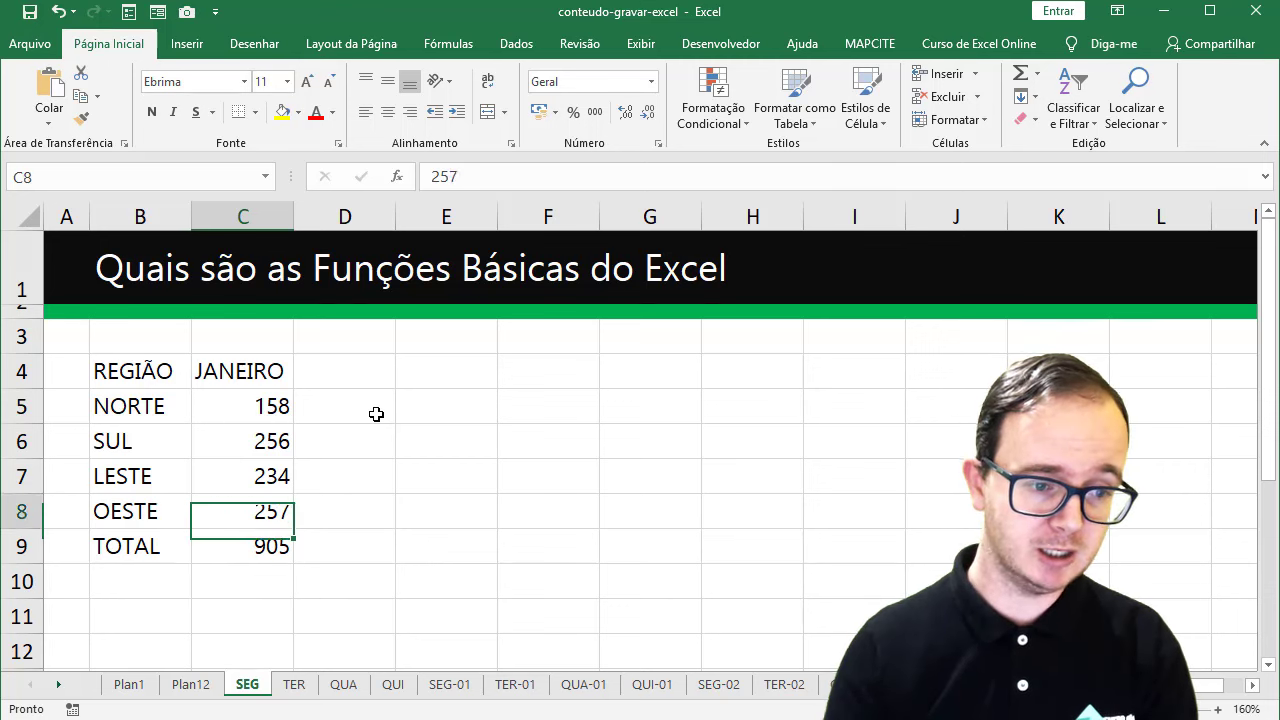
pyautogui.write('200')
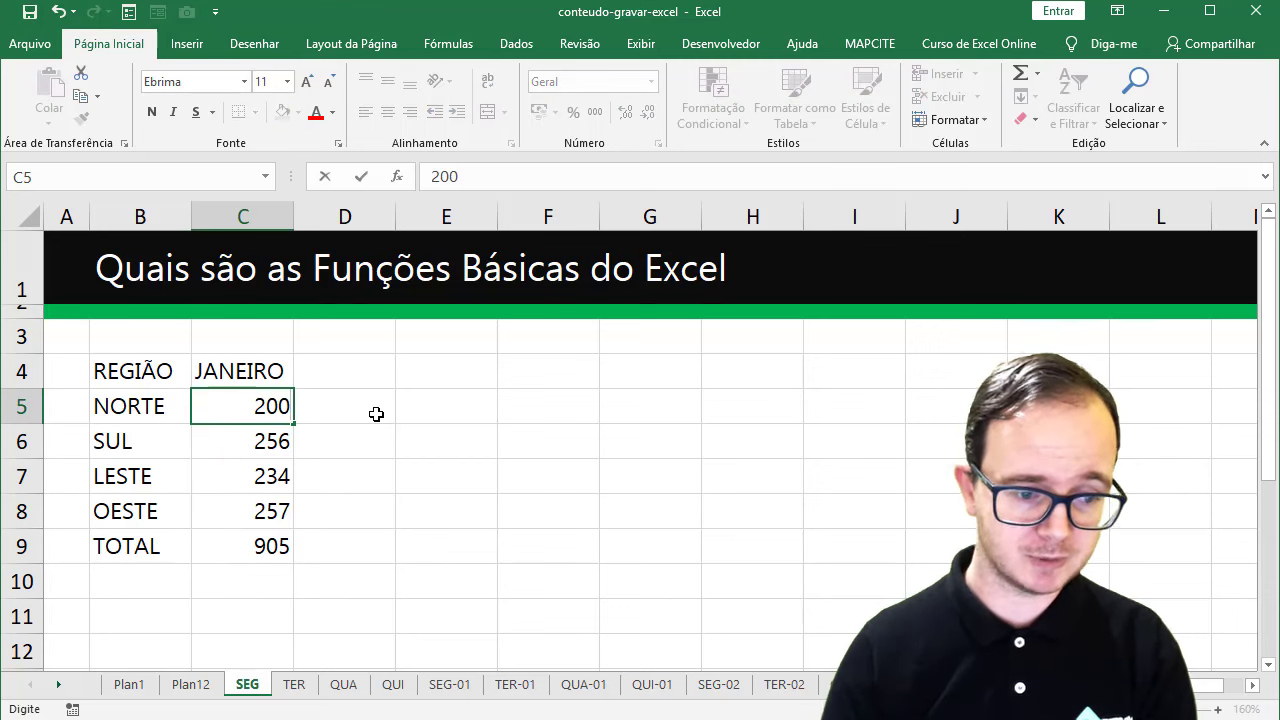
pyautogui.press('Return')
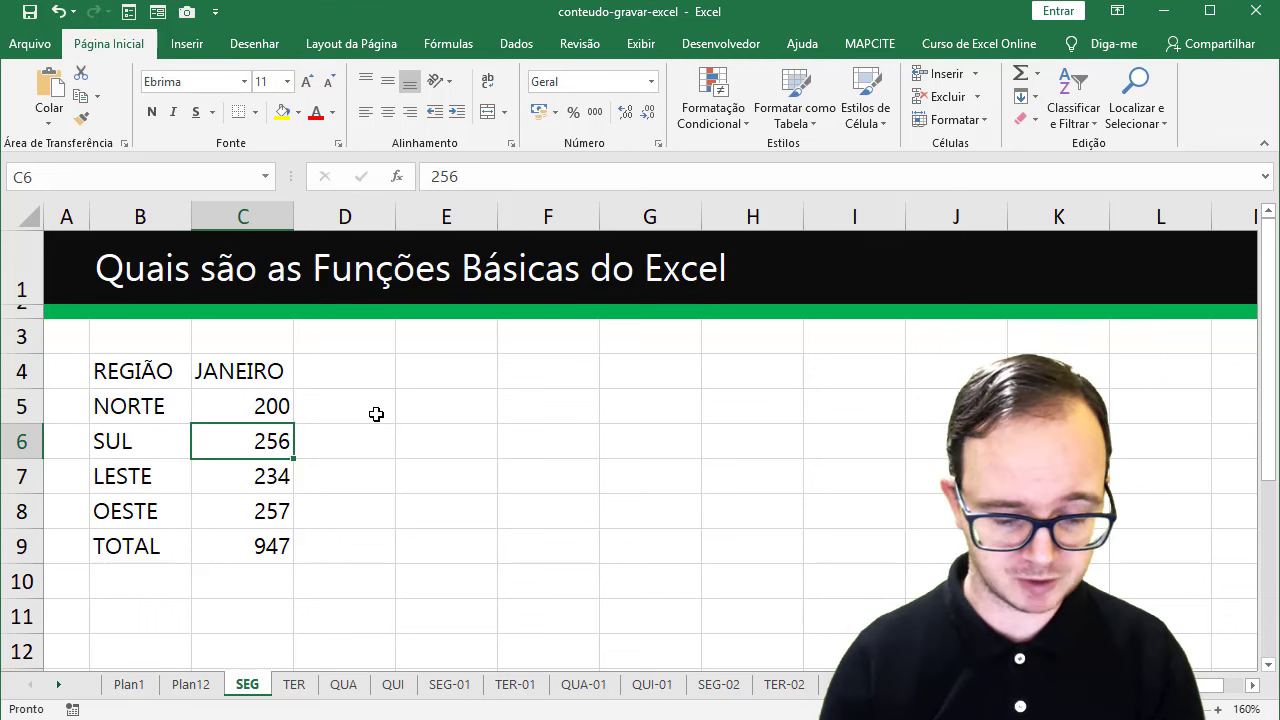
# Enter the column header FEVEREIRO in cell D4.
pyautogui.press('Up')
pyautogui.press('Up')
pyautogui.press('Right')
pyautogui.write('FEVE')
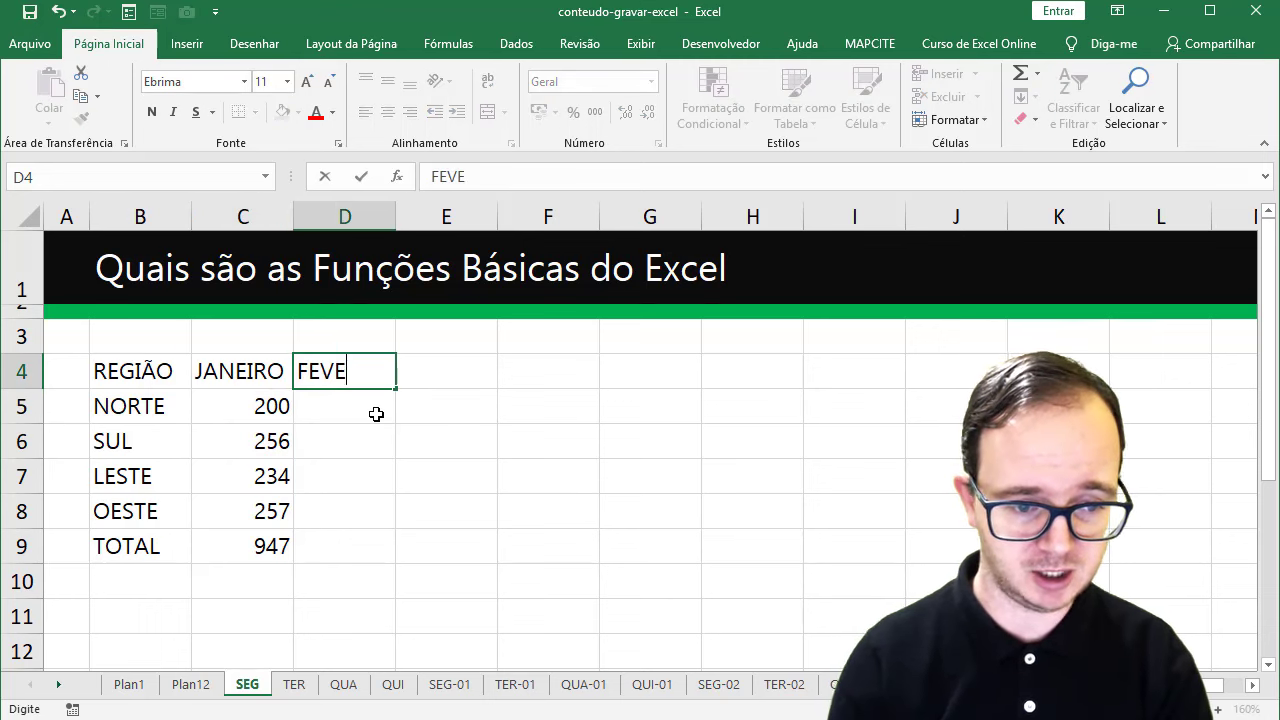
pyautogui.write('REIRO')
pyautogui.press('Return')
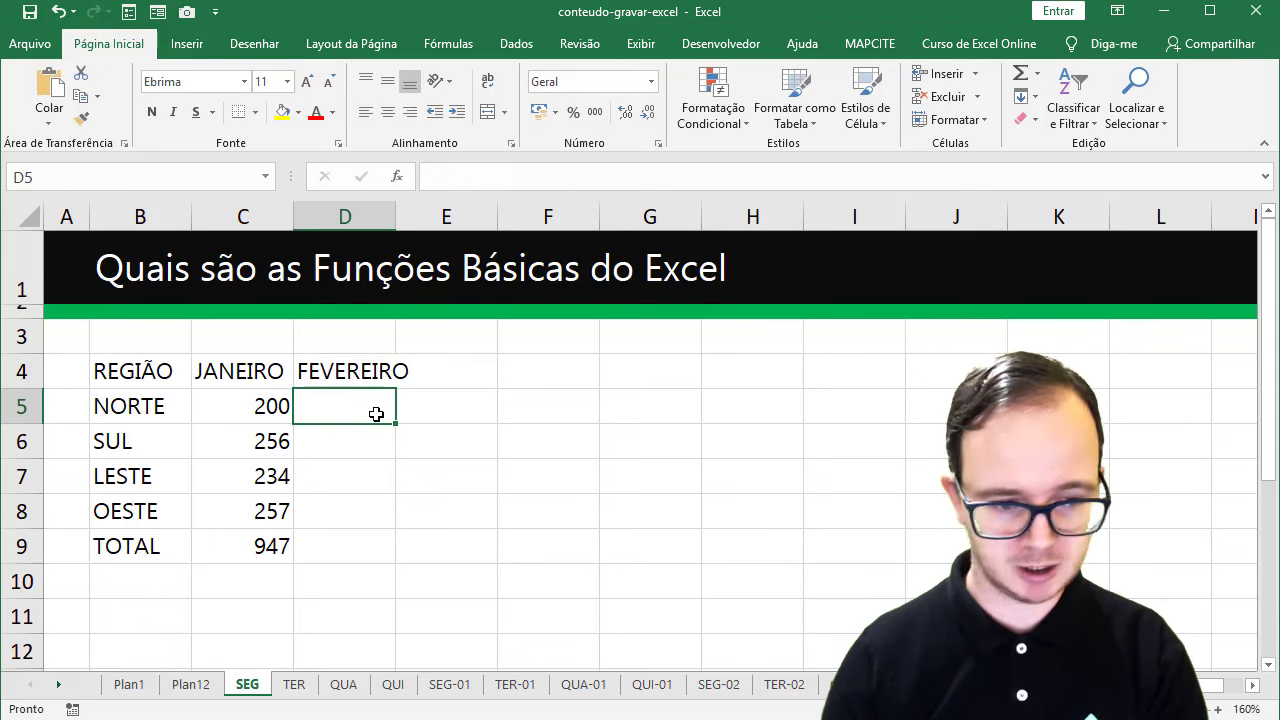
# Fill in the FEVEREIRO values 210, 255, 245 and 295 in cells D5:D8.
pyautogui.write('210')
pyautogui.press('Return')
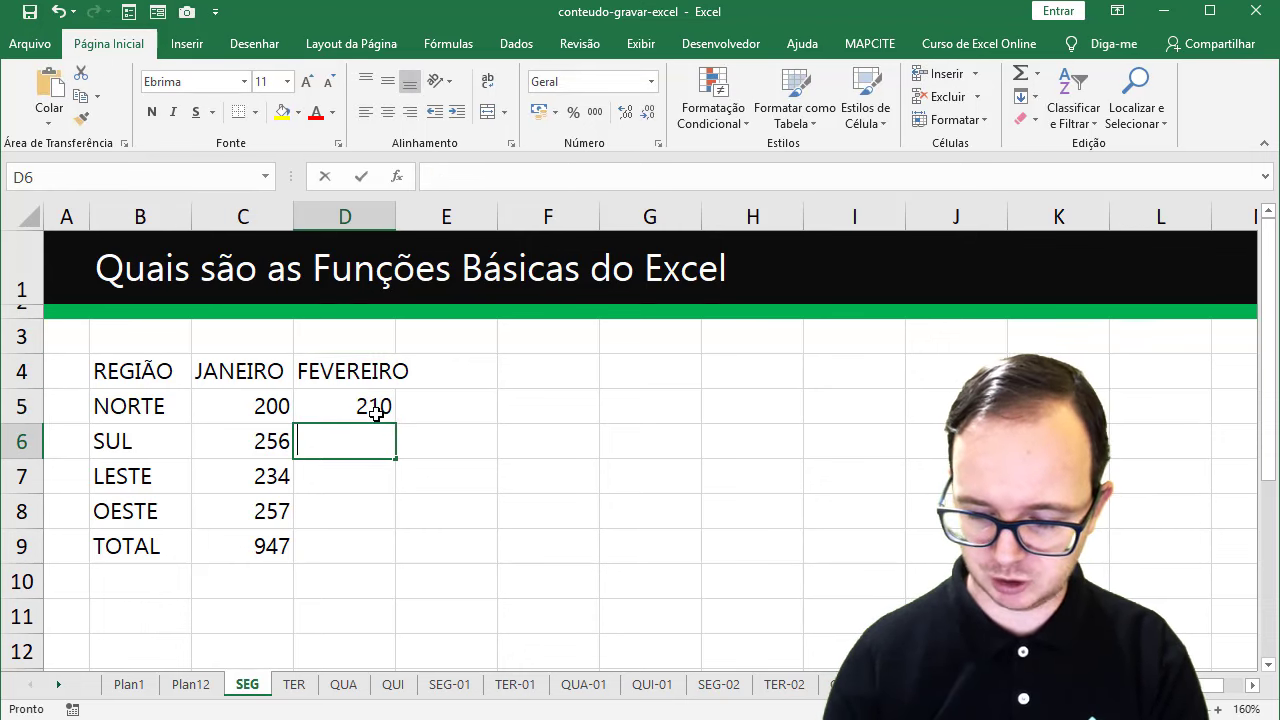
pyautogui.write('255')
pyautogui.press('Return')
pyautogui.write('245')
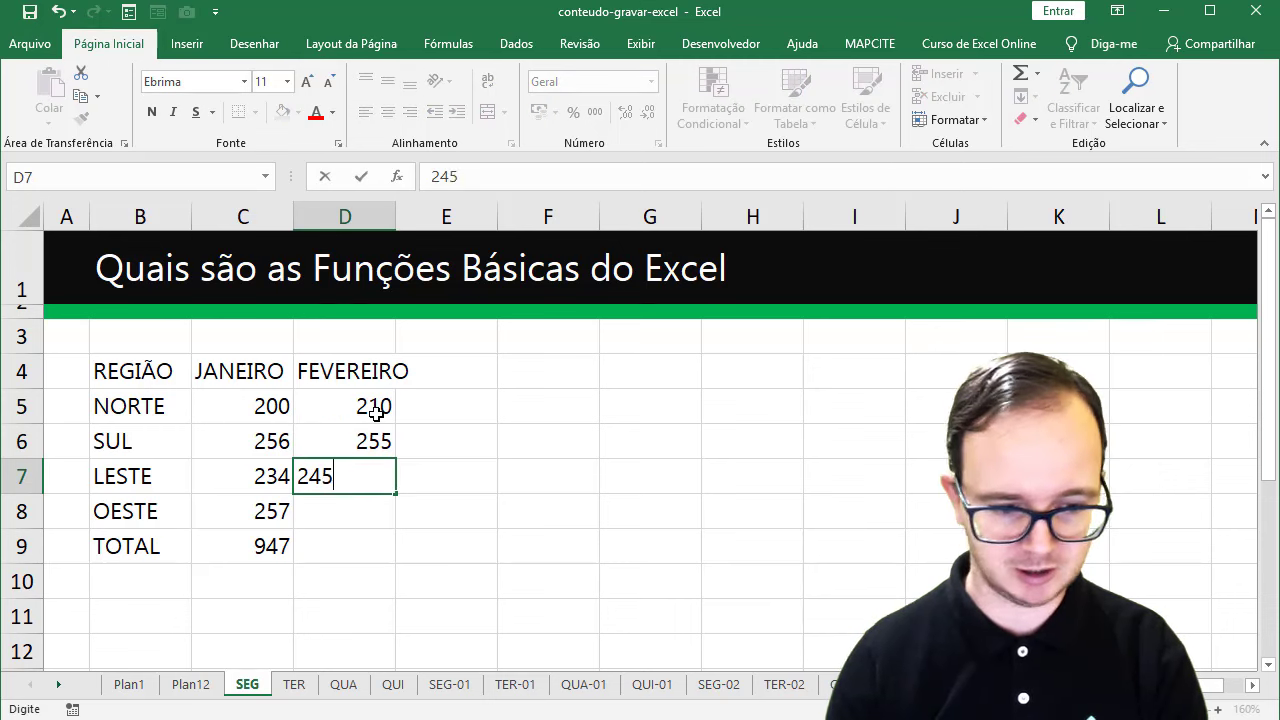
pyautogui.press('Return')
pyautogui.write('295')
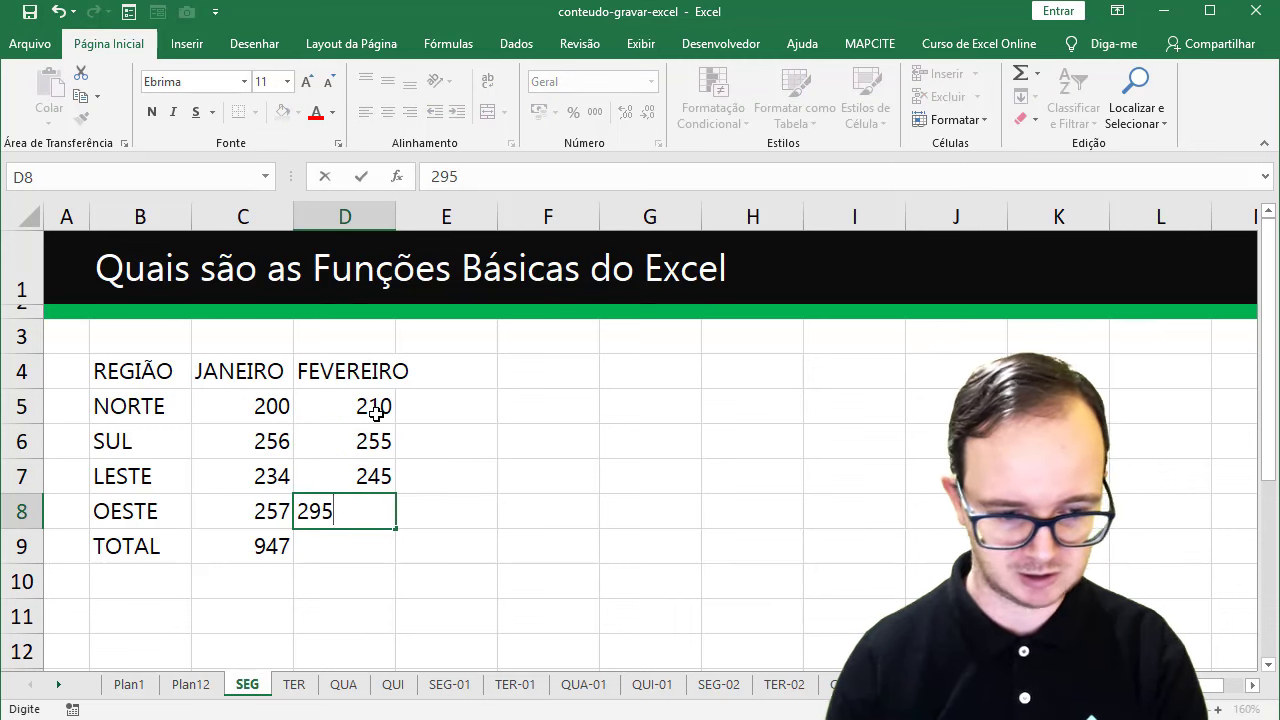
pyautogui.press('Return')
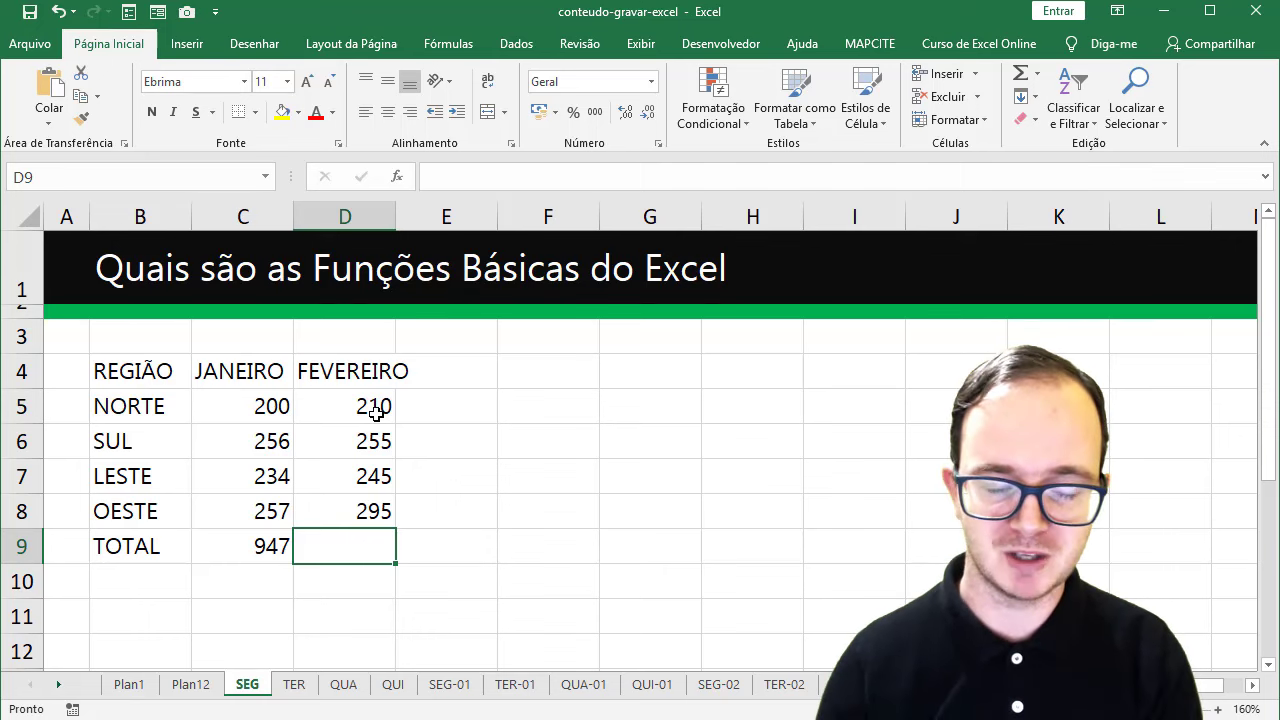
# AutoFit column D to its contents and total FEVEREIRO in D9 with AutoSum's =SOMA(D5:D8).
pyautogui.doubleClick(396, 215)
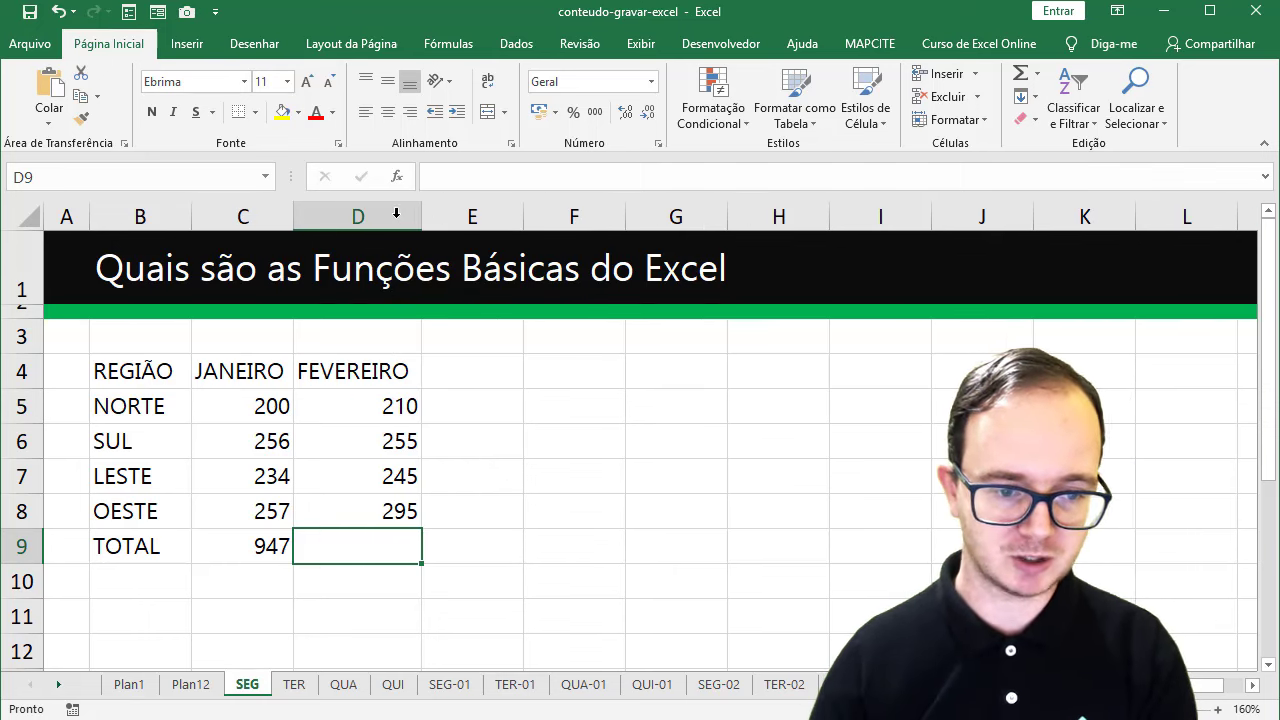
pyautogui.click(1037, 73)
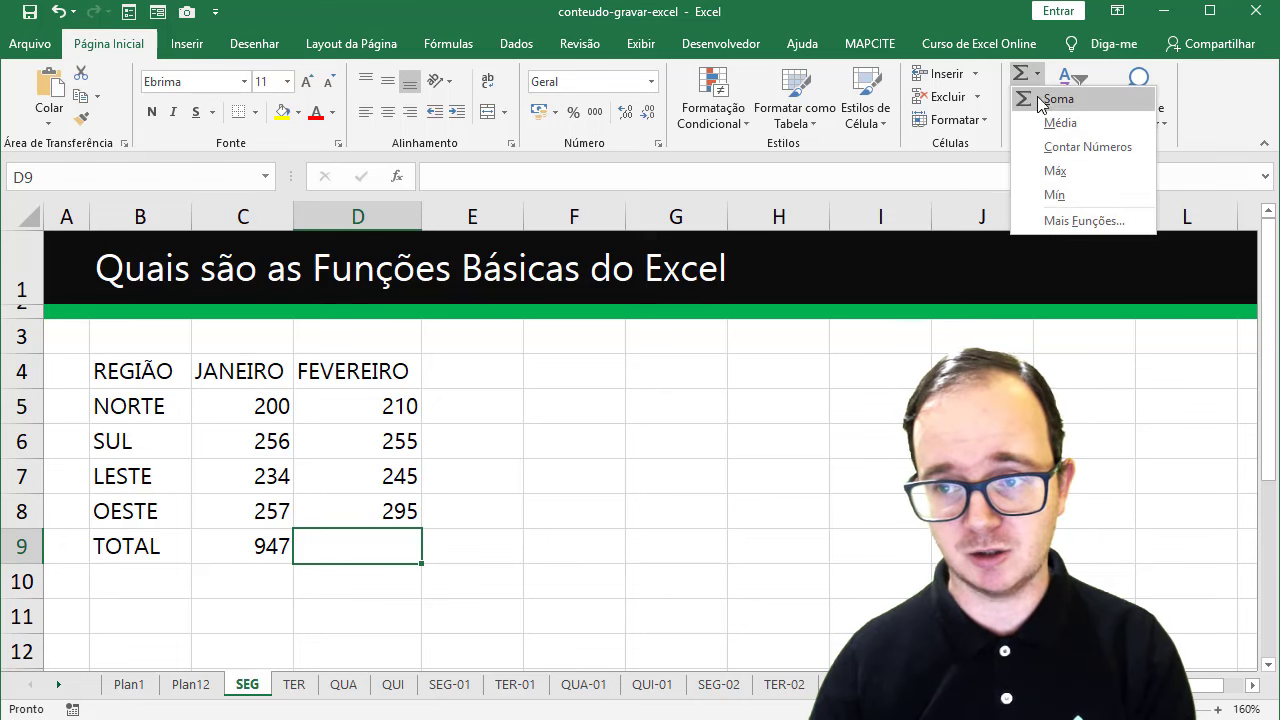
pyautogui.click(1050, 99)
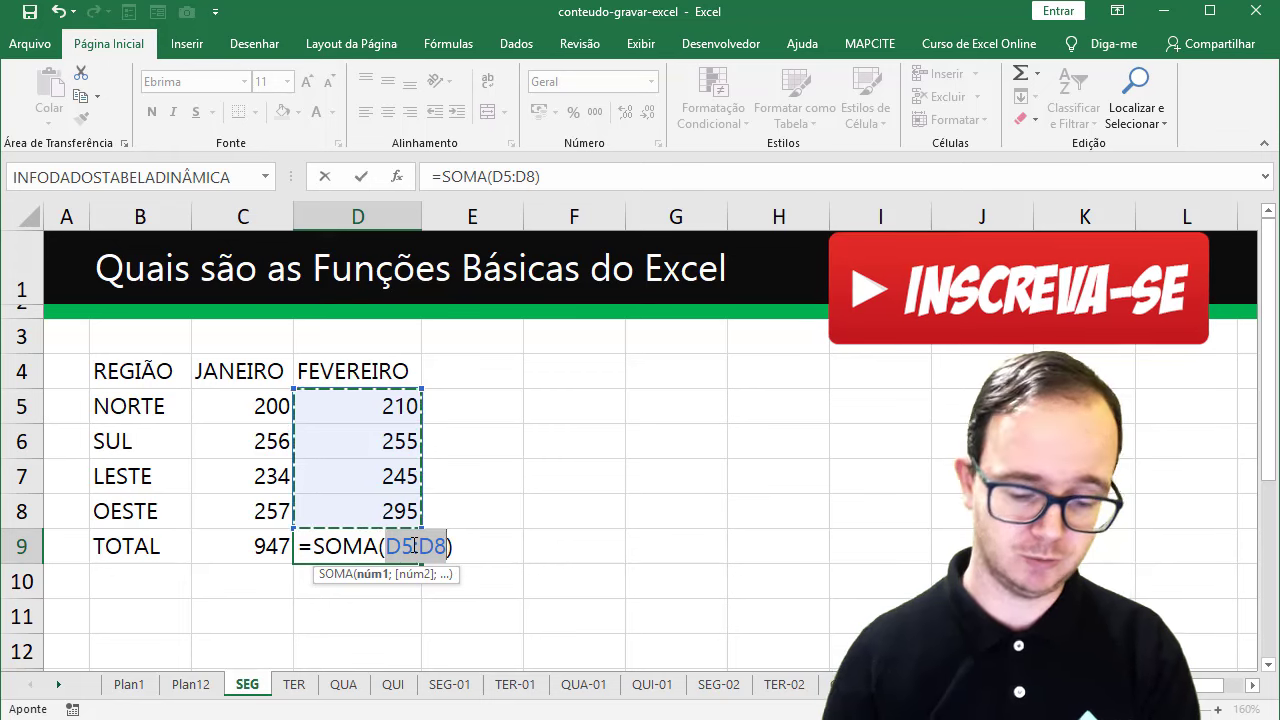
pyautogui.press('Return')
# Accept the FEVEREIRO total and enter the column header MÉDIA in cell E4.
pyautogui.press('Right')
pyautogui.press('Up')
pyautogui.press('Up')
pyautogui.press('Up')
pyautogui.press('Up')
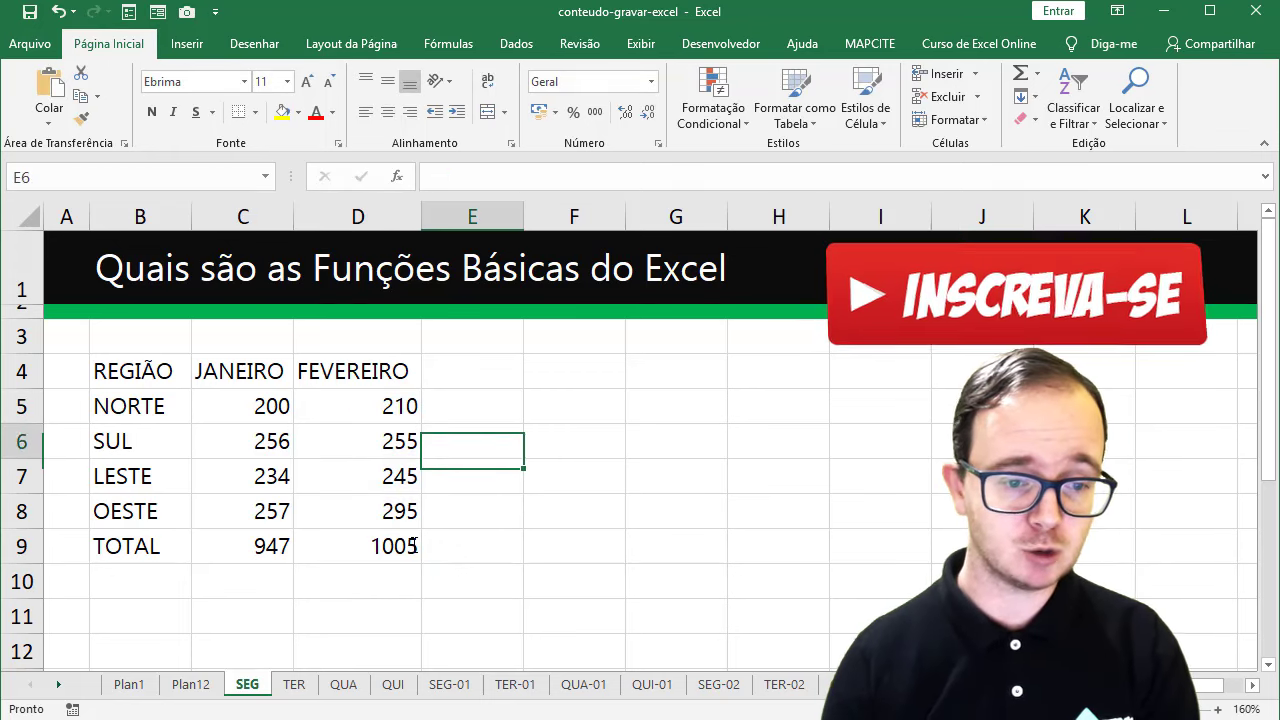
pyautogui.press('Up')
pyautogui.press('Up')
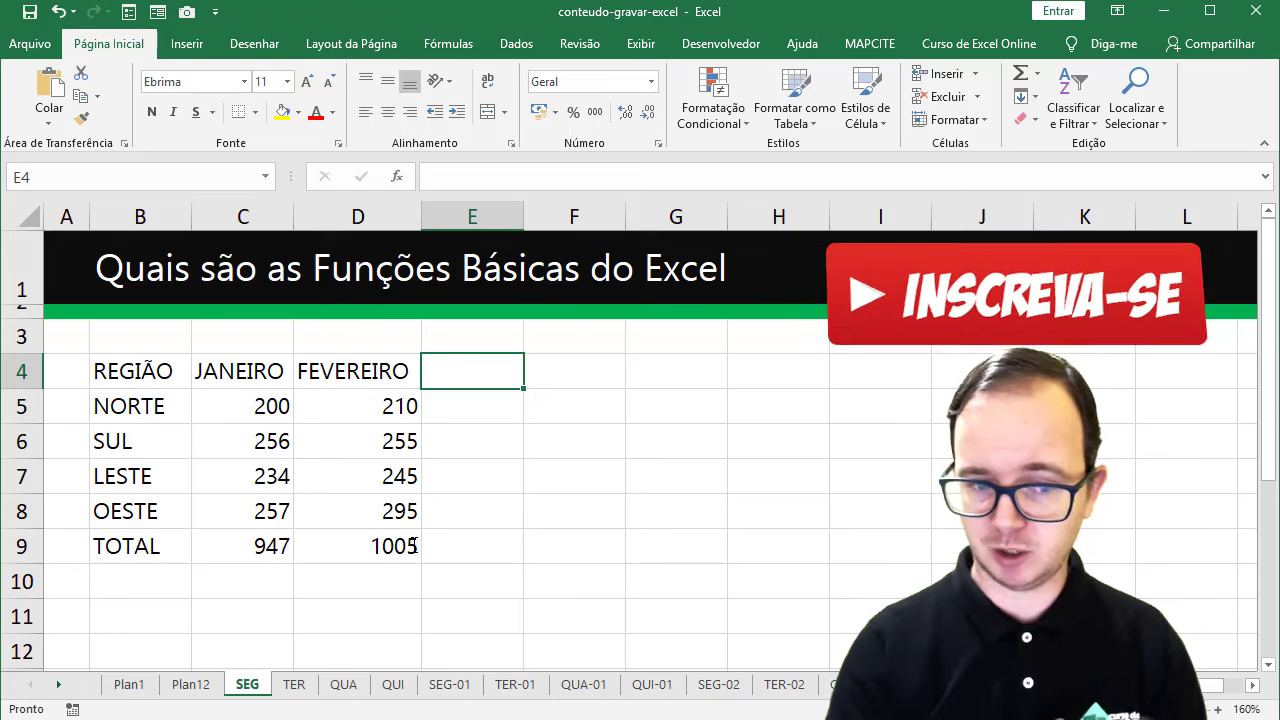
pyautogui.write('MÉDIA')
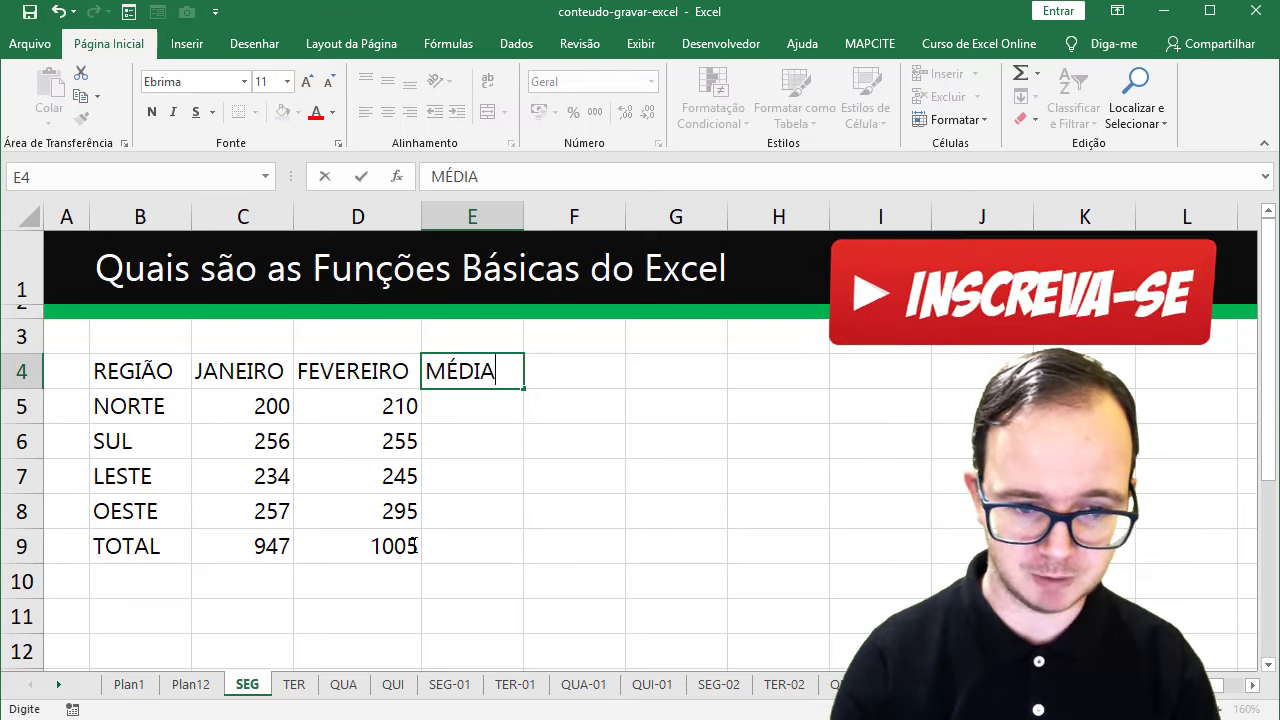
pyautogui.press('Return')
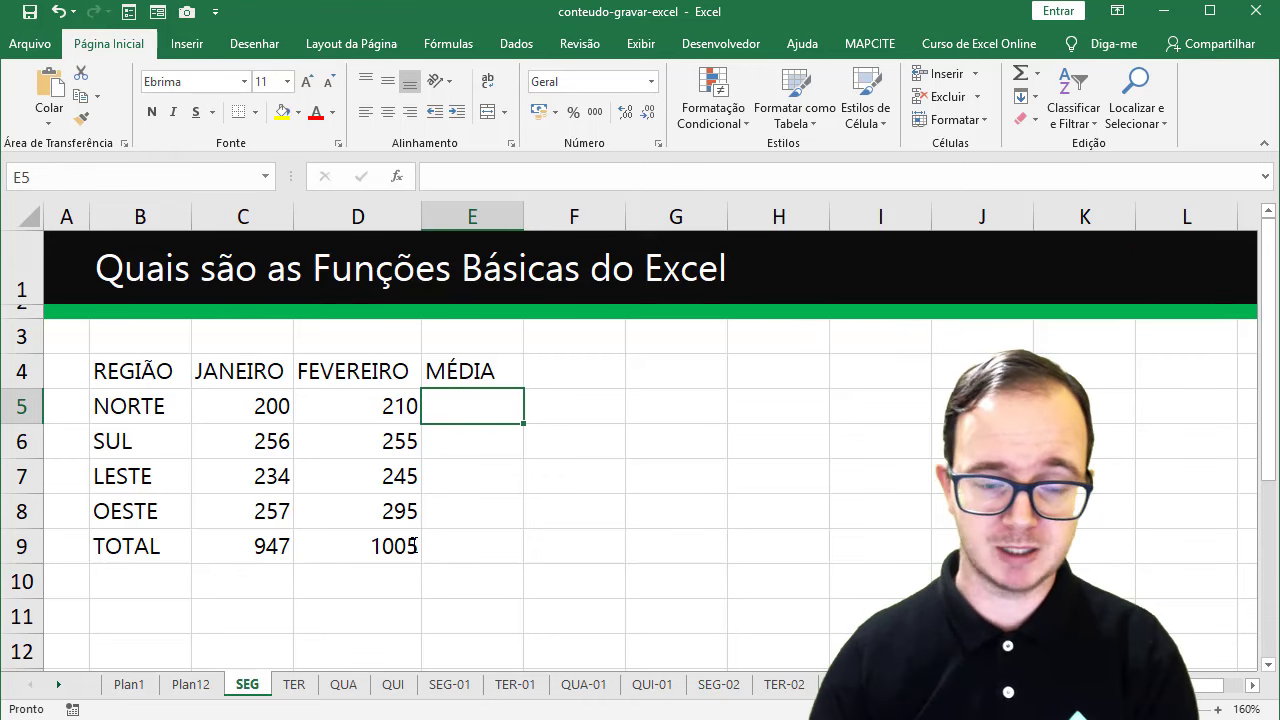
# Calculate the NORTE average in E5 with AutoSum's =MÉDIA(C5:D5) and fill the formula down to E9.
pyautogui.click(1037, 73)
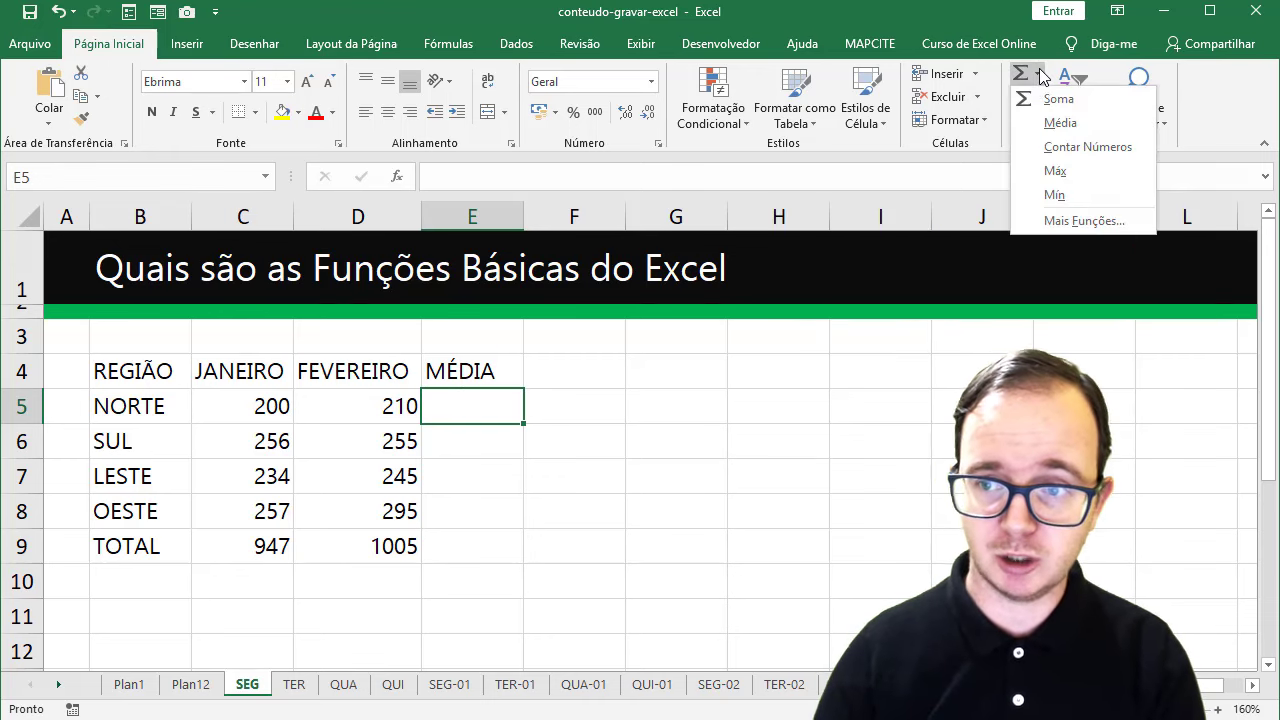
pyautogui.click(1082, 123)
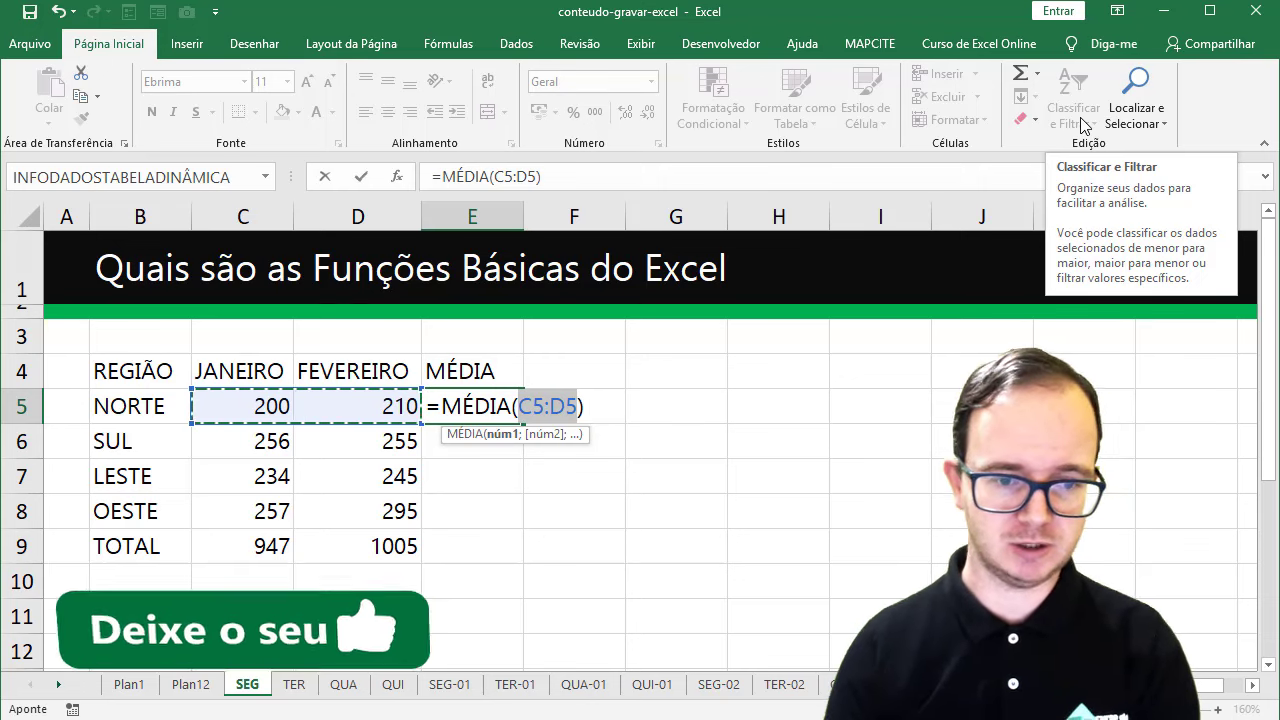
pyautogui.press('Return')
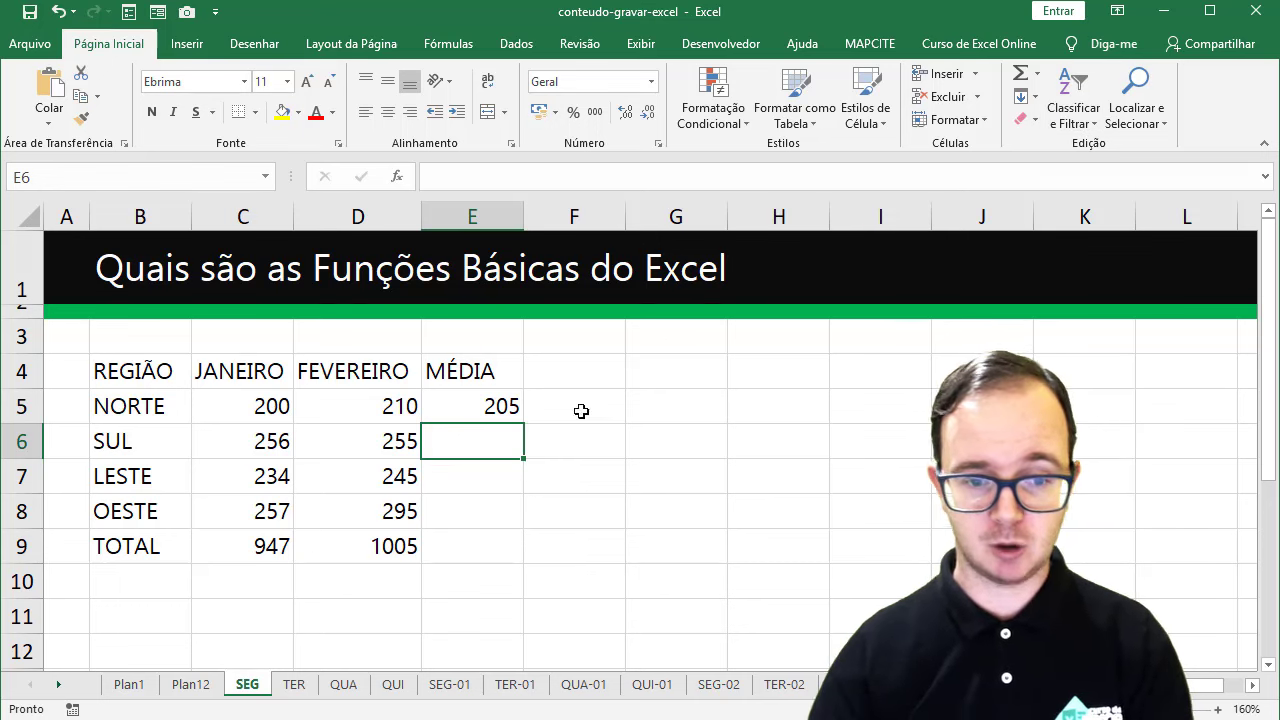
pyautogui.click(500, 410)
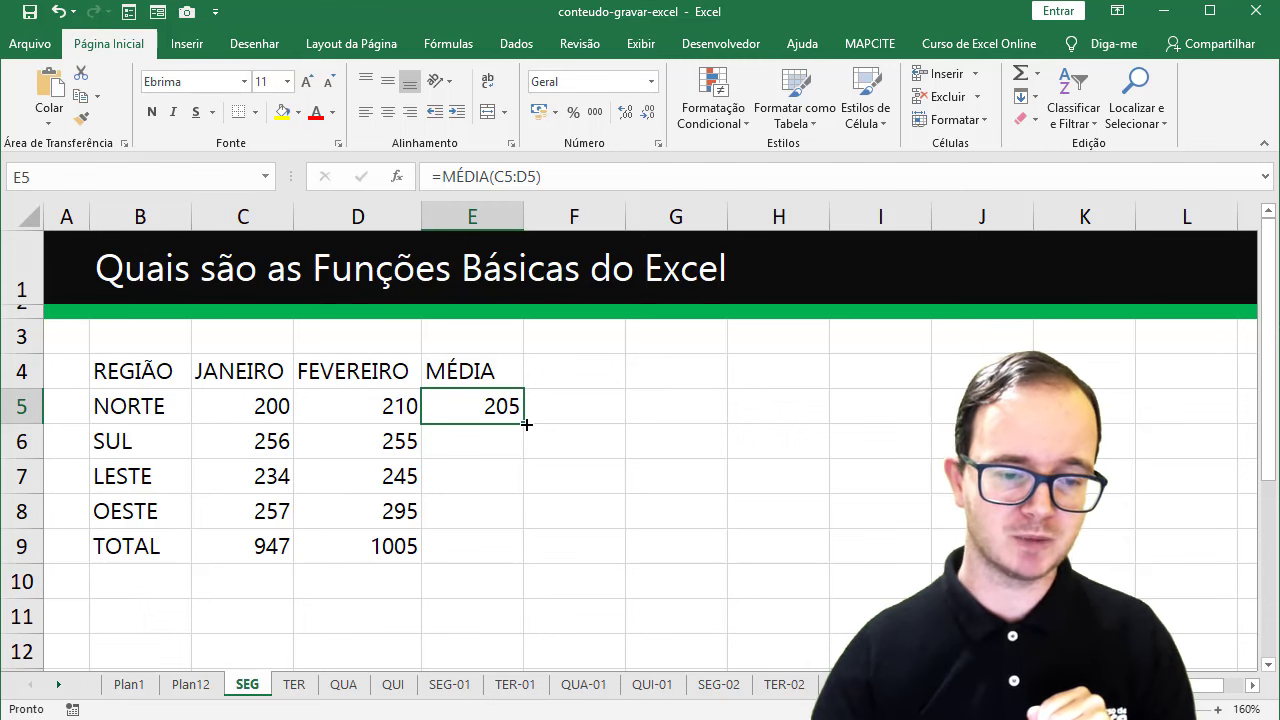
pyautogui.moveTo(526, 424); pyautogui.dragTo(507, 556)
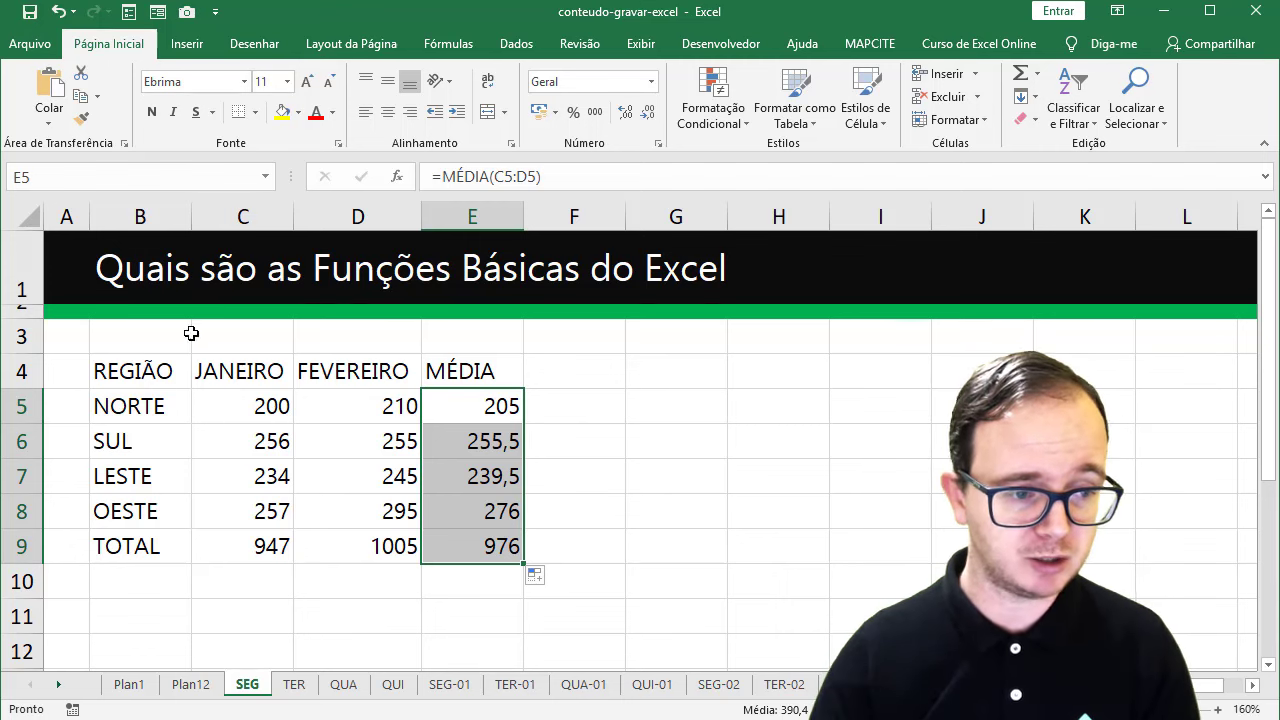
# Fill the header row B4:E4 and the TOTAL row B9:E9 with a dark blue theme colour.
pyautogui.moveTo(162, 365); pyautogui.dragTo(460, 378)
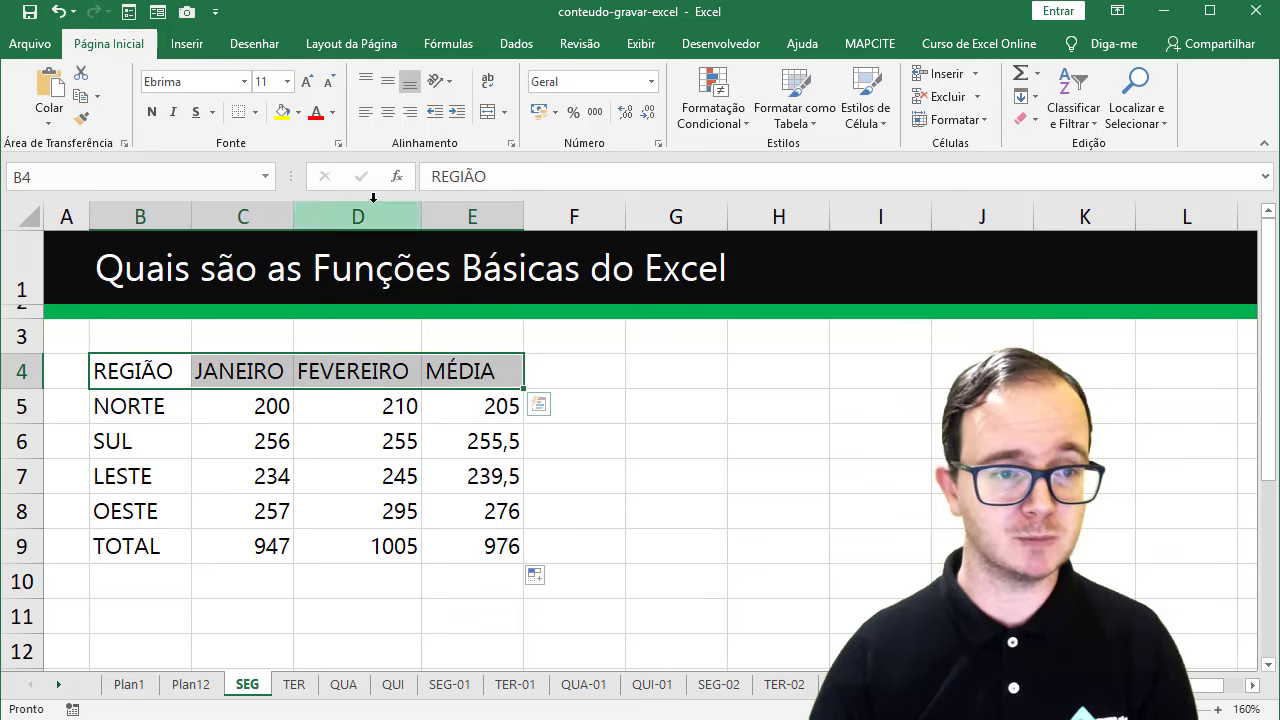
pyautogui.click(298, 112)
pyautogui.click(332, 213)
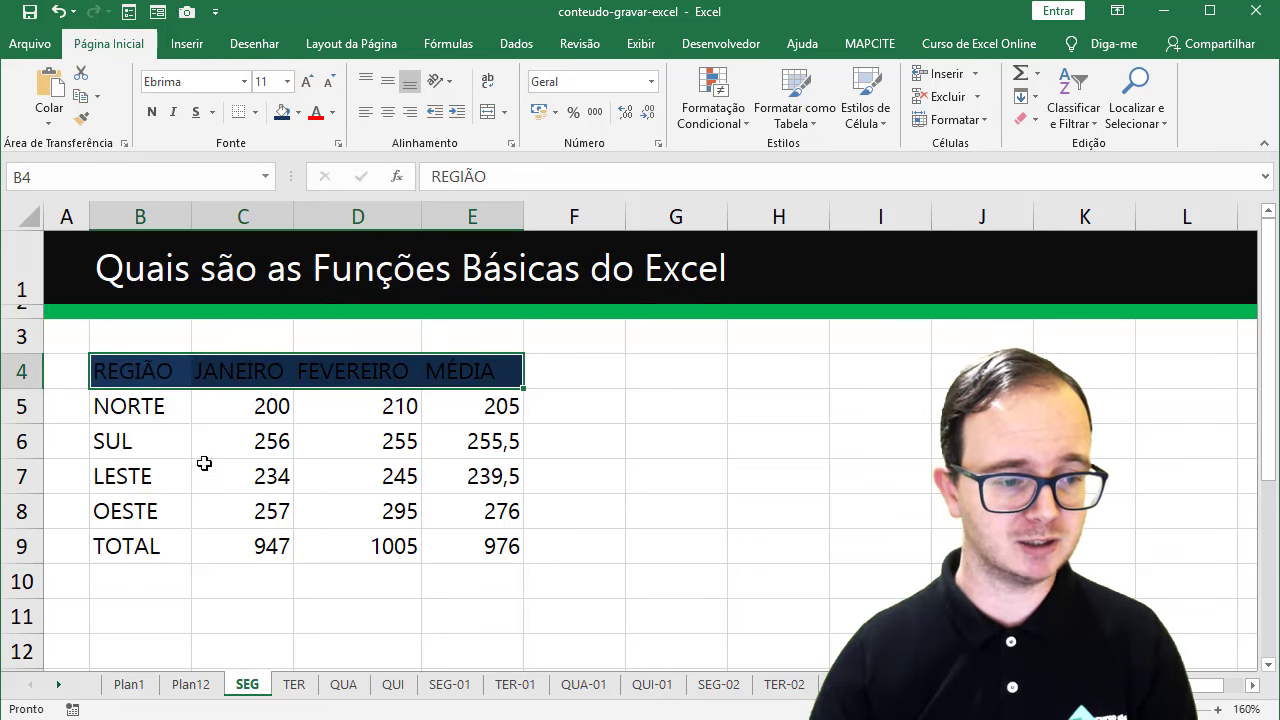
pyautogui.moveTo(157, 543); pyautogui.dragTo(456, 531)
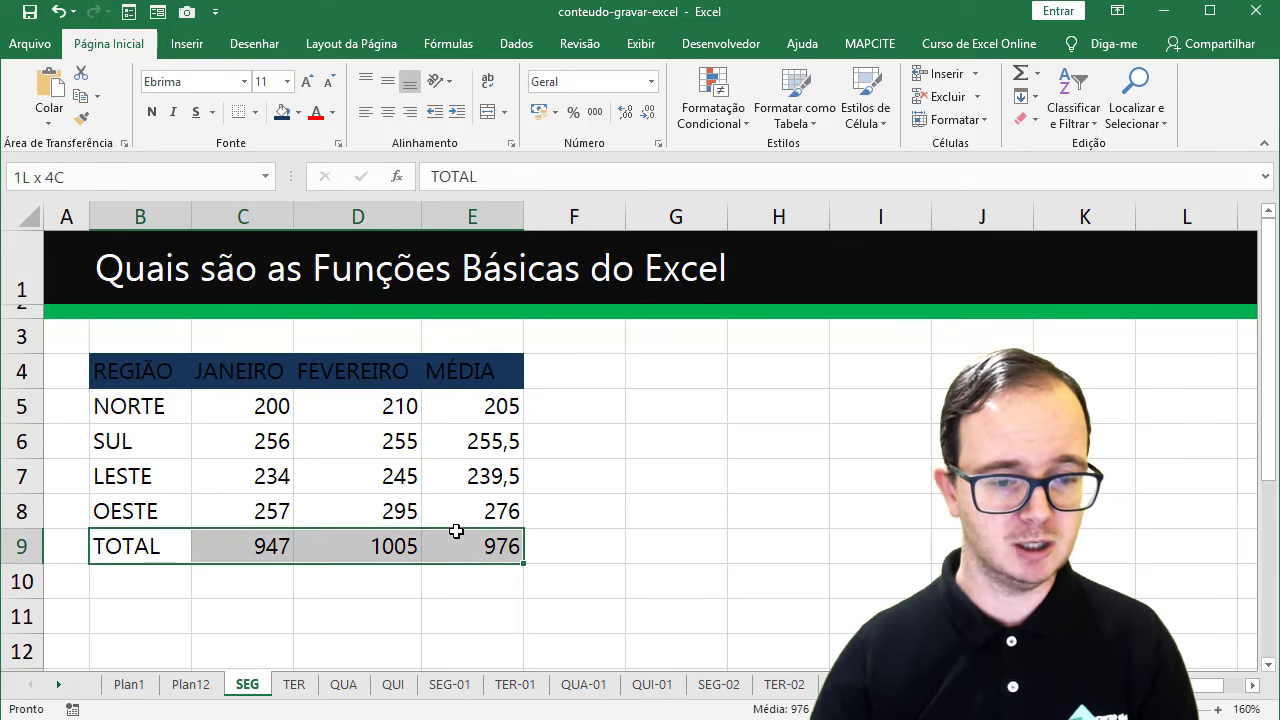
pyautogui.click(284, 112)
# Fill the region rows B5:E8 with a light blue theme colour.
pyautogui.click(157, 410)
pyautogui.moveTo(157, 410); pyautogui.dragTo(450, 510)
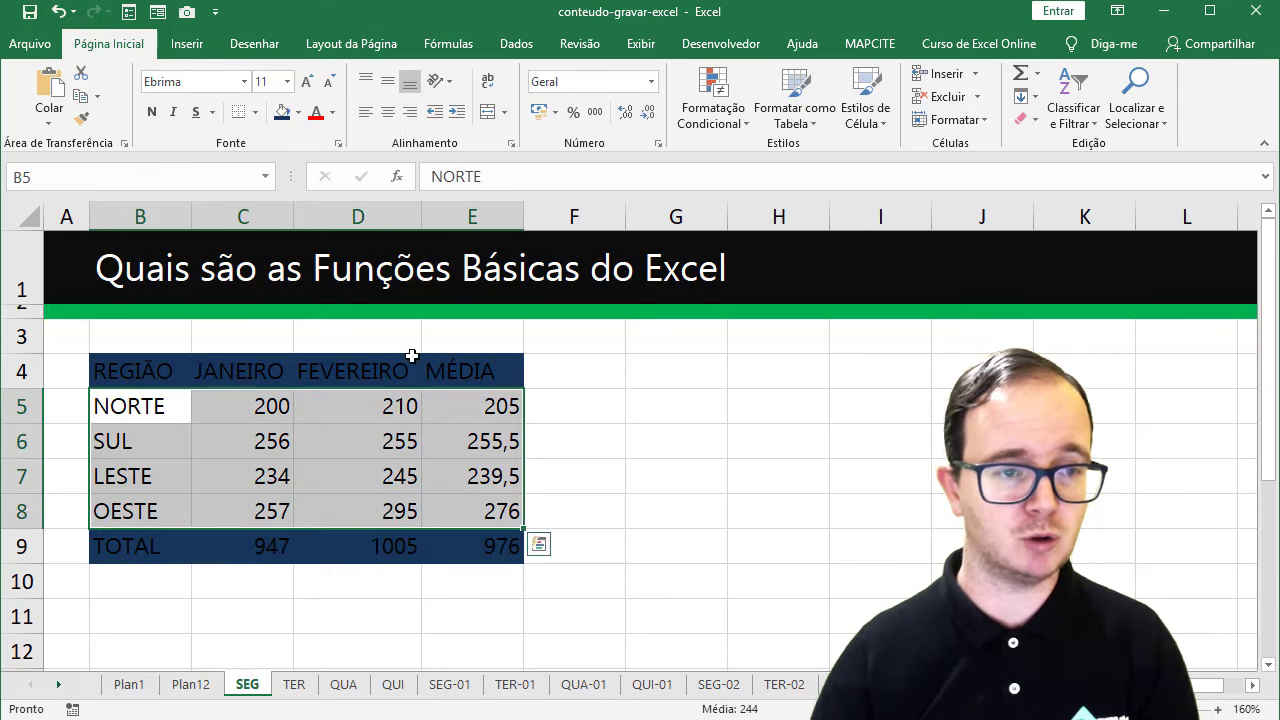
pyautogui.click(298, 112)
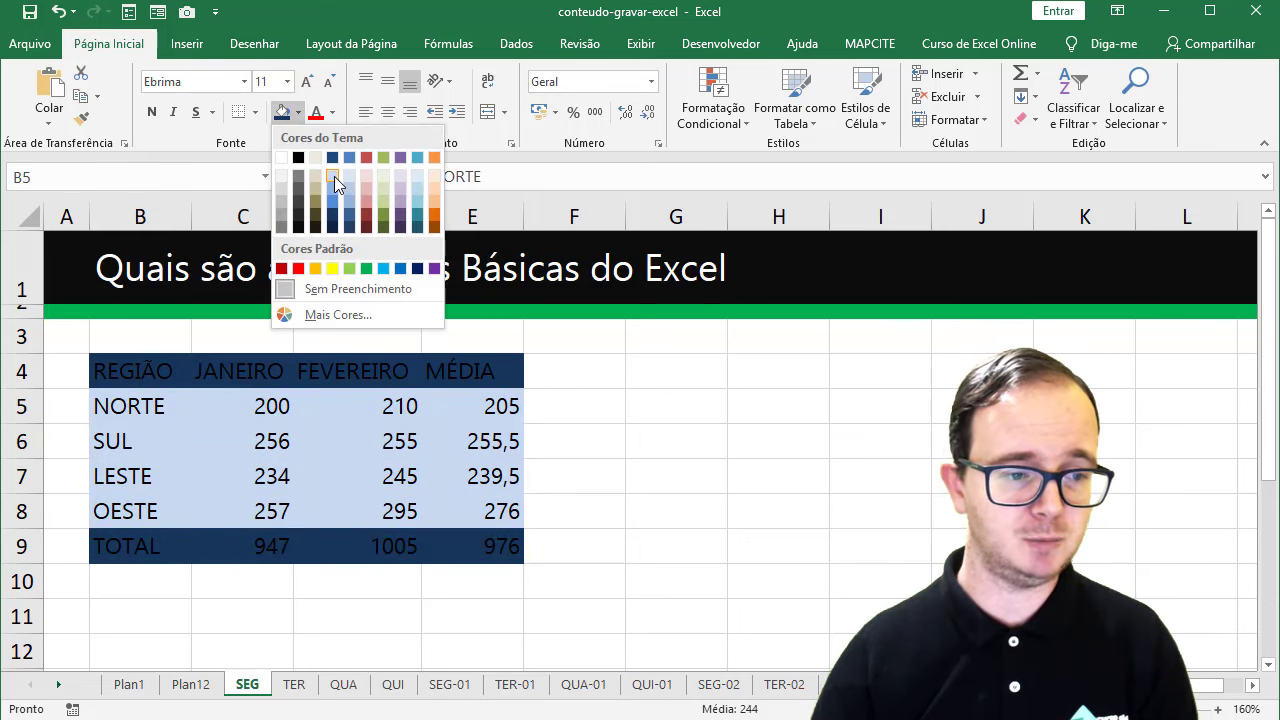
pyautogui.click(334, 176)
# Fill the header row B4:E4 with standard dark blue and make the header and TOTAL row text white.
pyautogui.moveTo(135, 371); pyautogui.dragTo(443, 366)
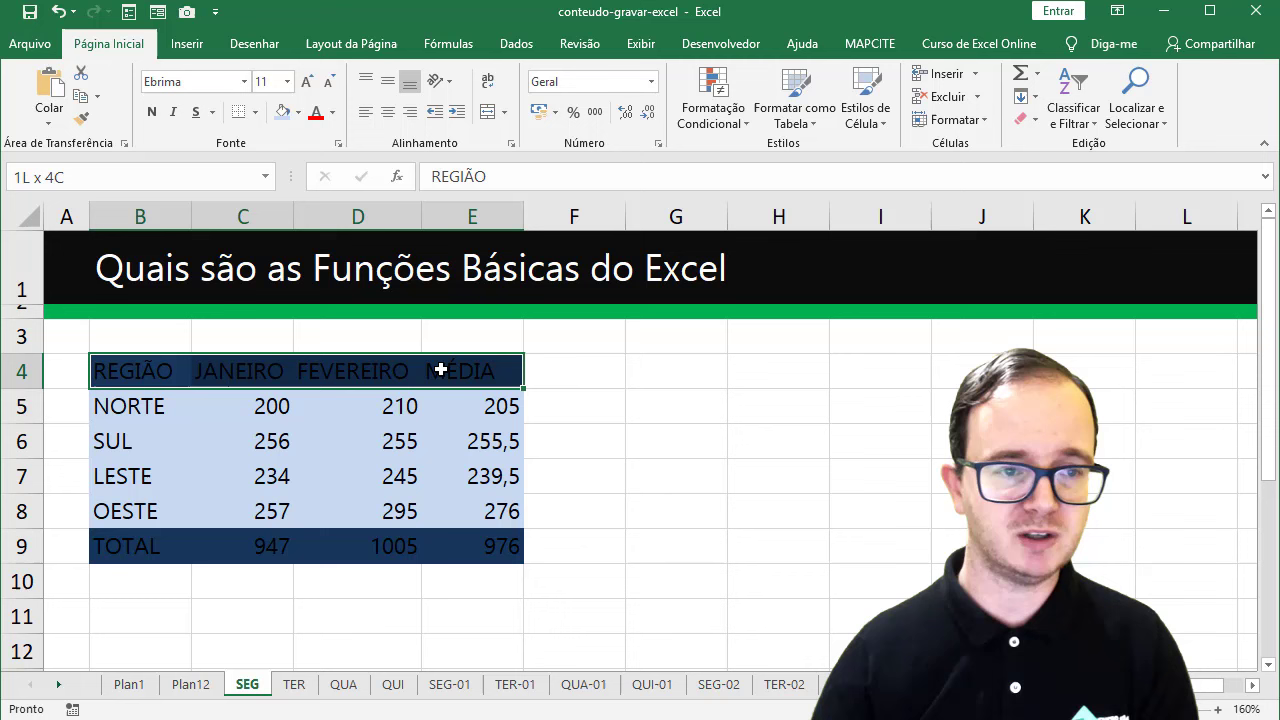
pyautogui.click(332, 112)
pyautogui.click(296, 166)
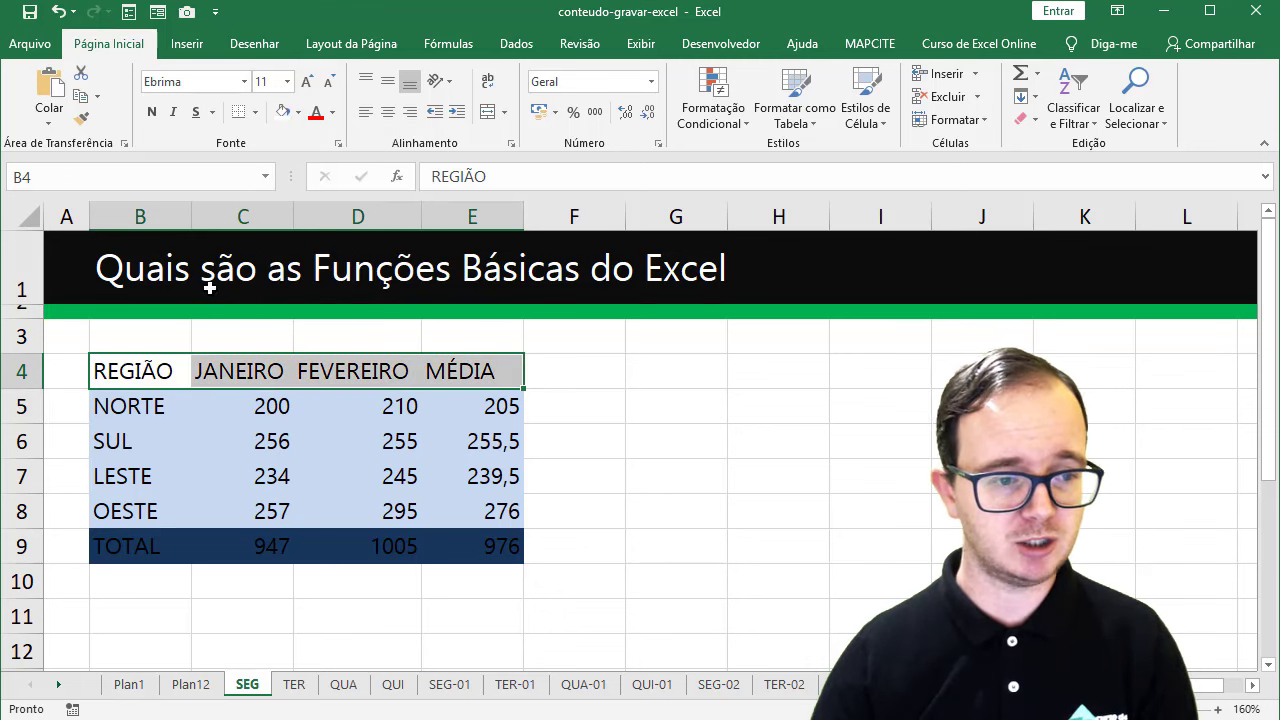
pyautogui.click(297, 112)
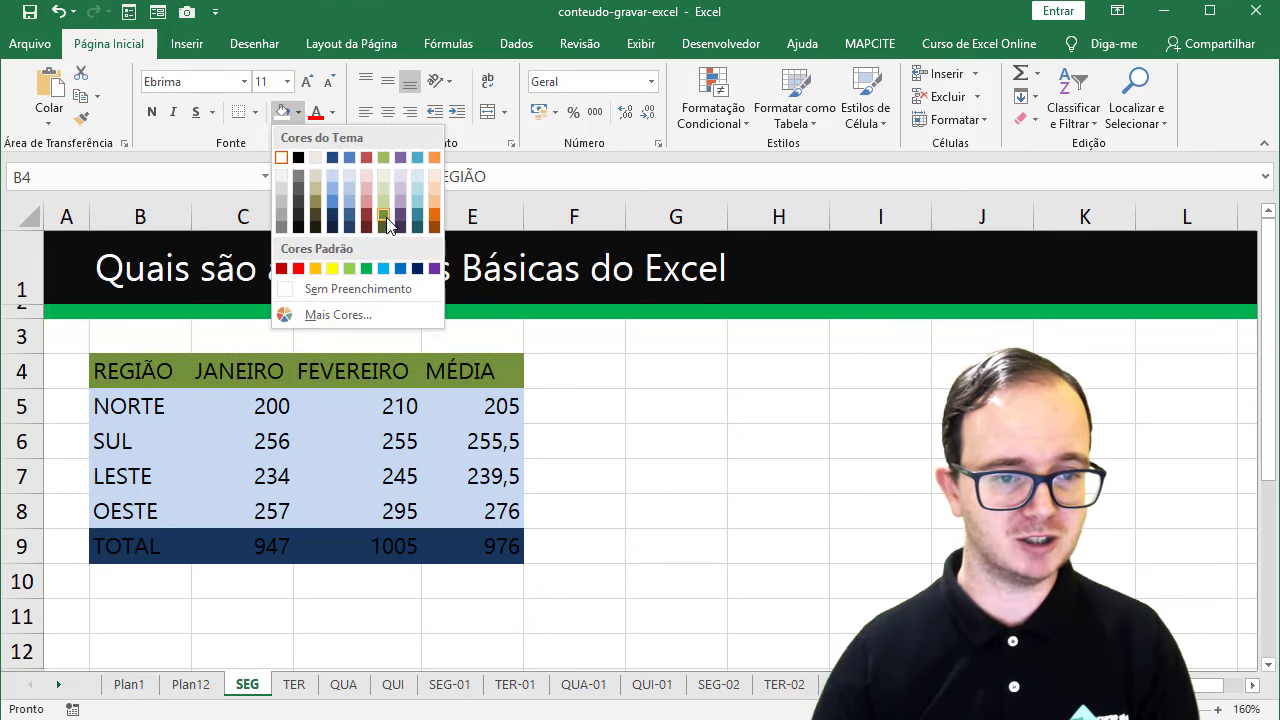
pyautogui.click(417, 268)
pyautogui.click(332, 112)
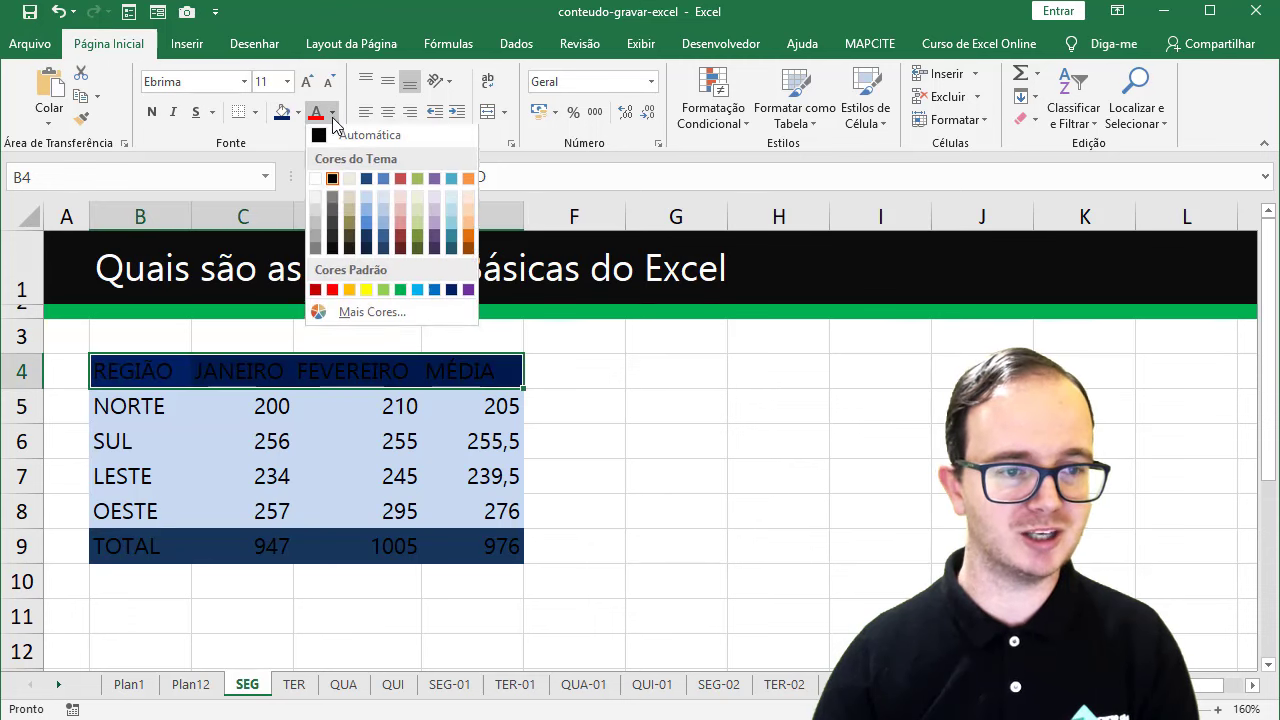
pyautogui.click(315, 179)
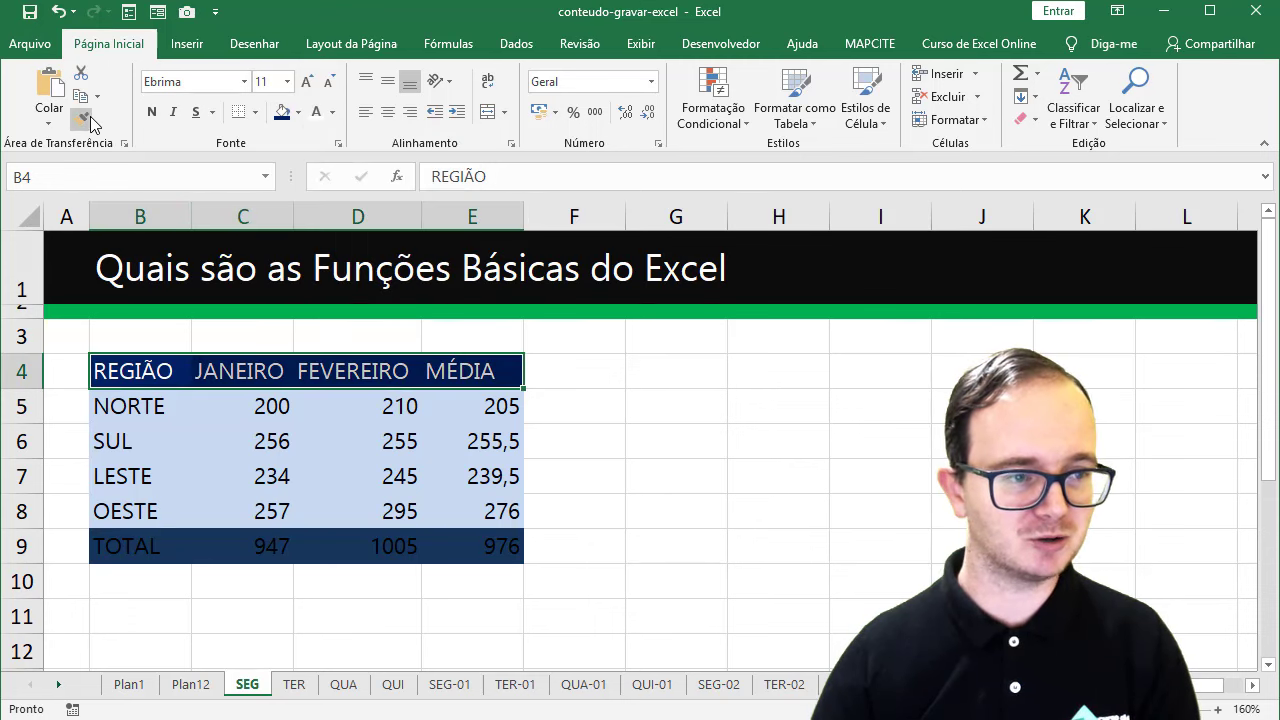
pyautogui.moveTo(130, 535); pyautogui.dragTo(465, 540)
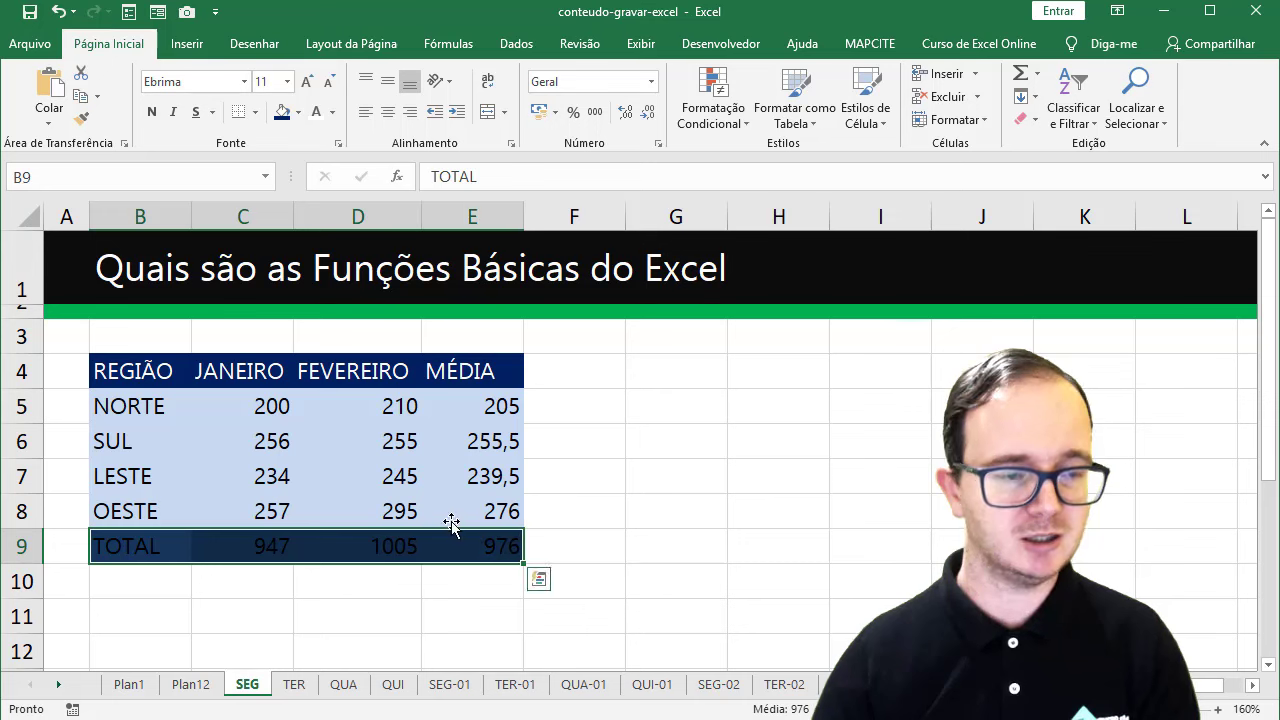
pyautogui.click(316, 112)
# Centre the contents of columns C to E horizontally.
pyautogui.moveTo(266, 212); pyautogui.dragTo(480, 226)
pyautogui.click(387, 111)
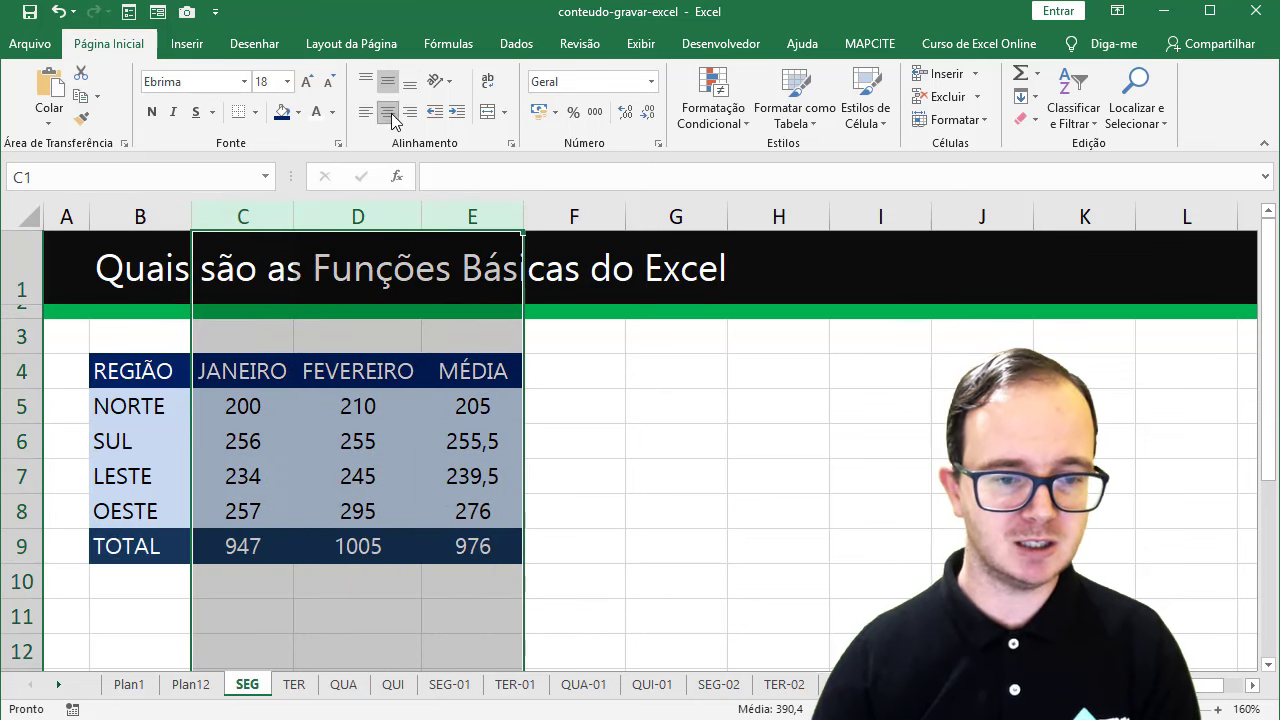
pyautogui.click(536, 373)
# Make the region names in B4:B9, the header row B4:E4 and the TOTAL row B9:E9 bold.
pyautogui.moveTo(146, 372); pyautogui.dragTo(143, 535)
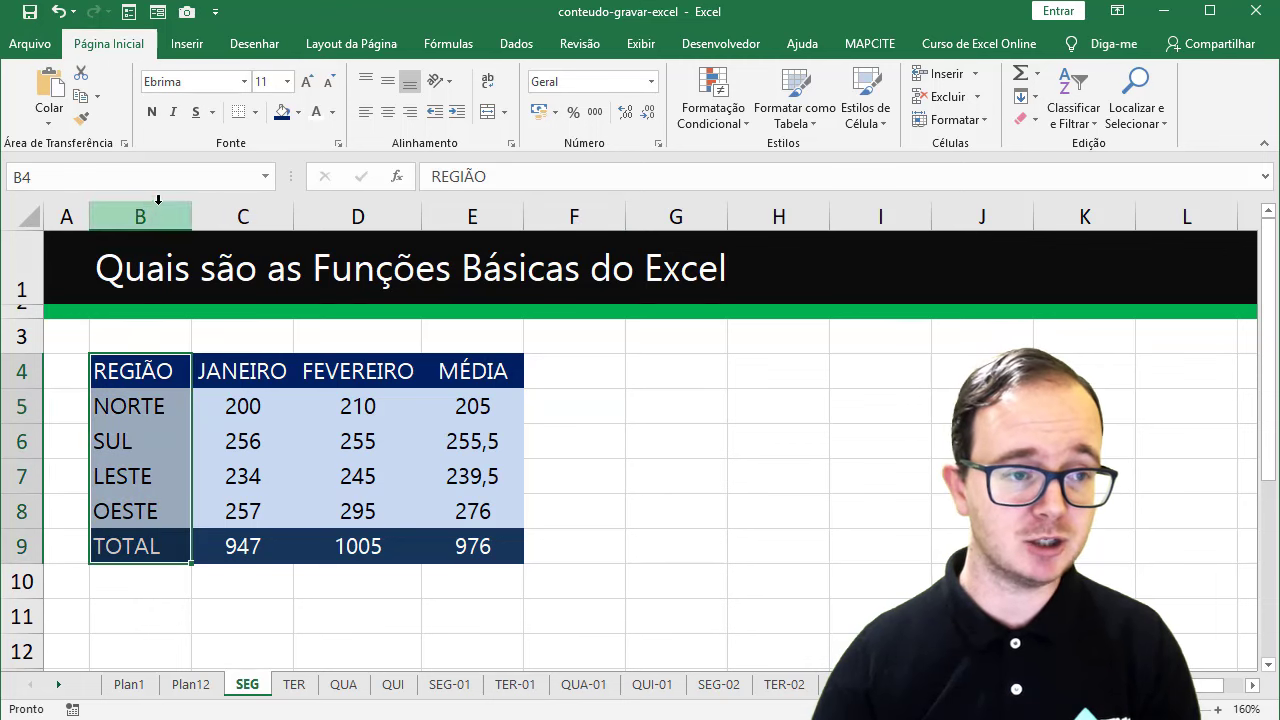
pyautogui.click(151, 111)
pyautogui.moveTo(422, 371); pyautogui.dragTo(470, 372)
pyautogui.click(152, 112)
pyautogui.click(152, 112)
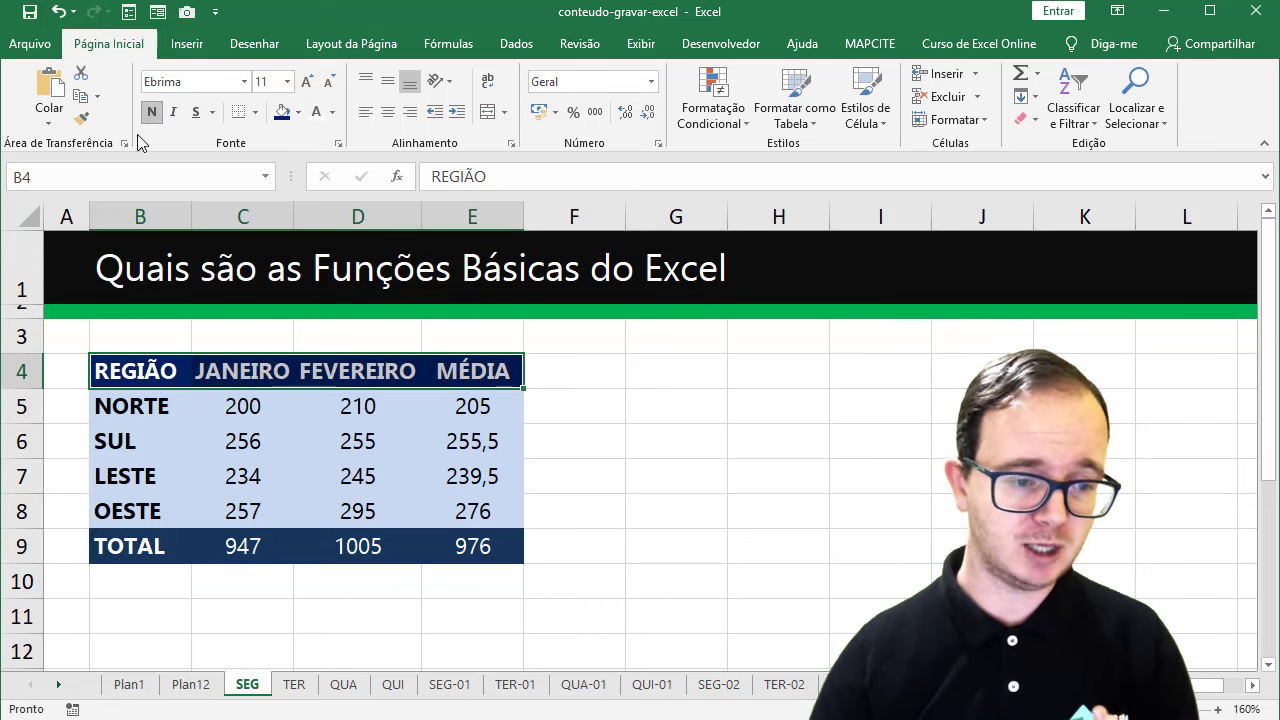
pyautogui.moveTo(184, 550); pyautogui.dragTo(445, 546)
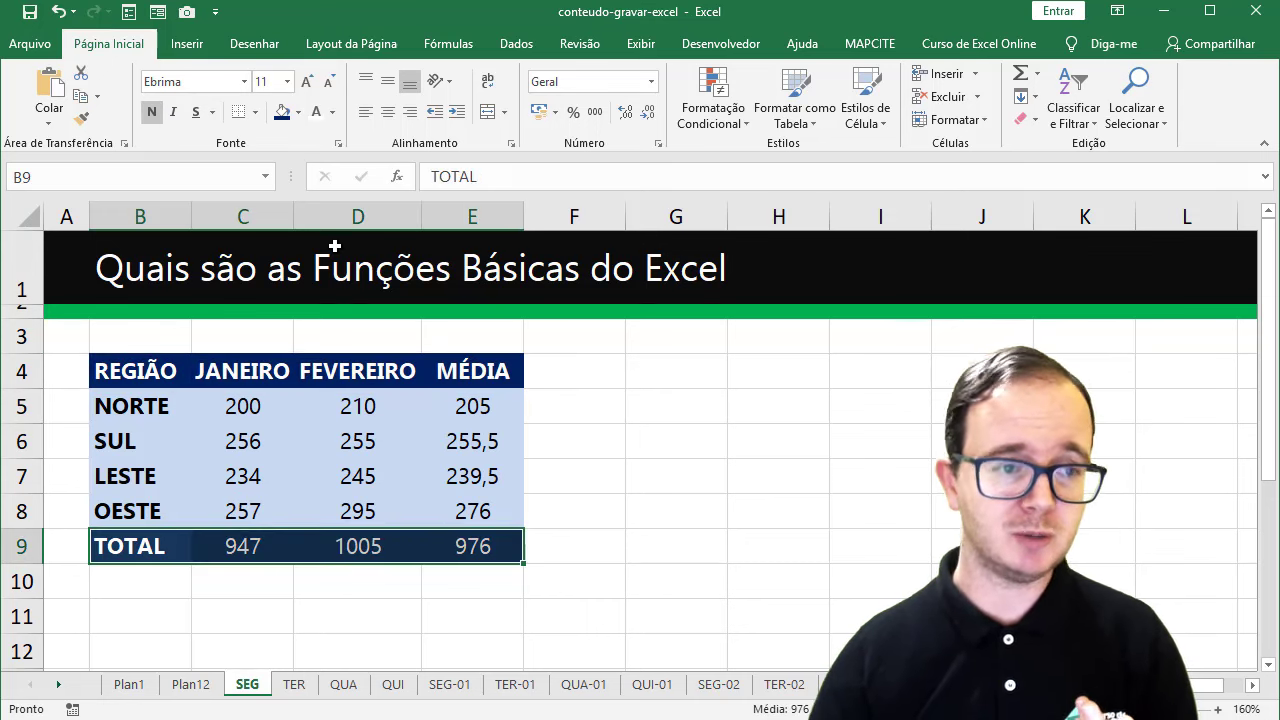
pyautogui.click(152, 113)
pyautogui.click(152, 113)
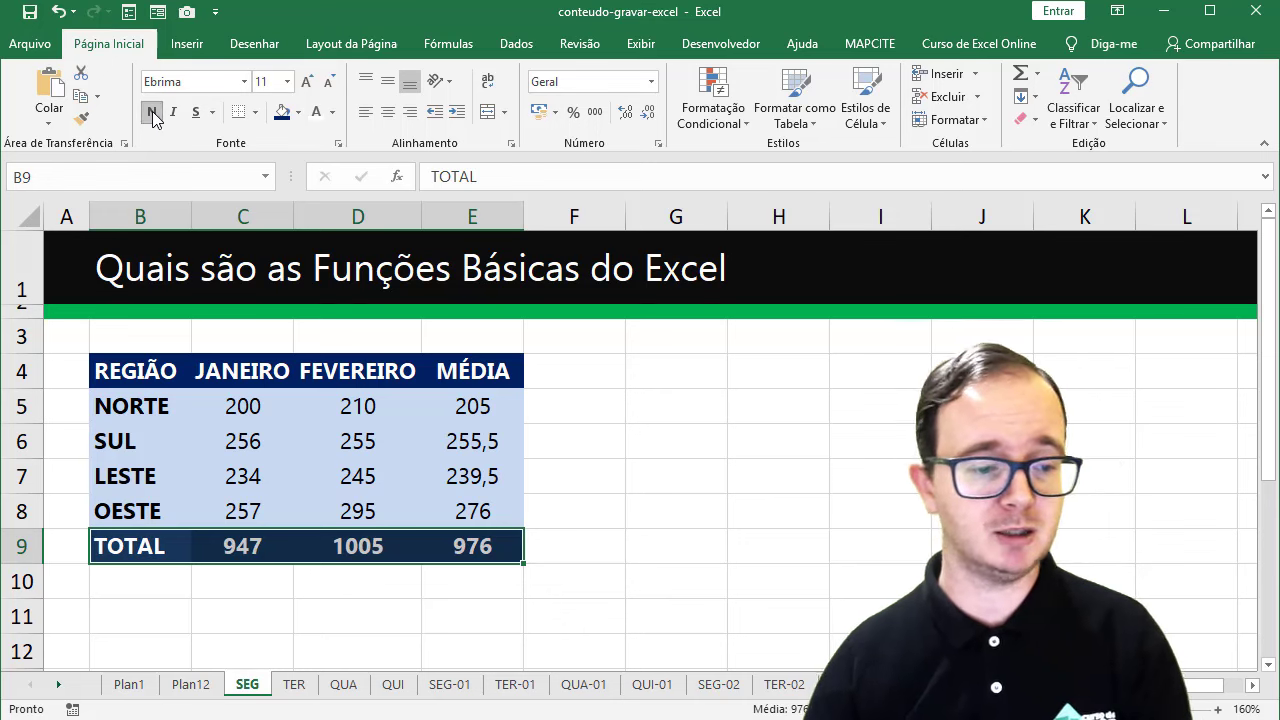
pyautogui.click(580, 381)
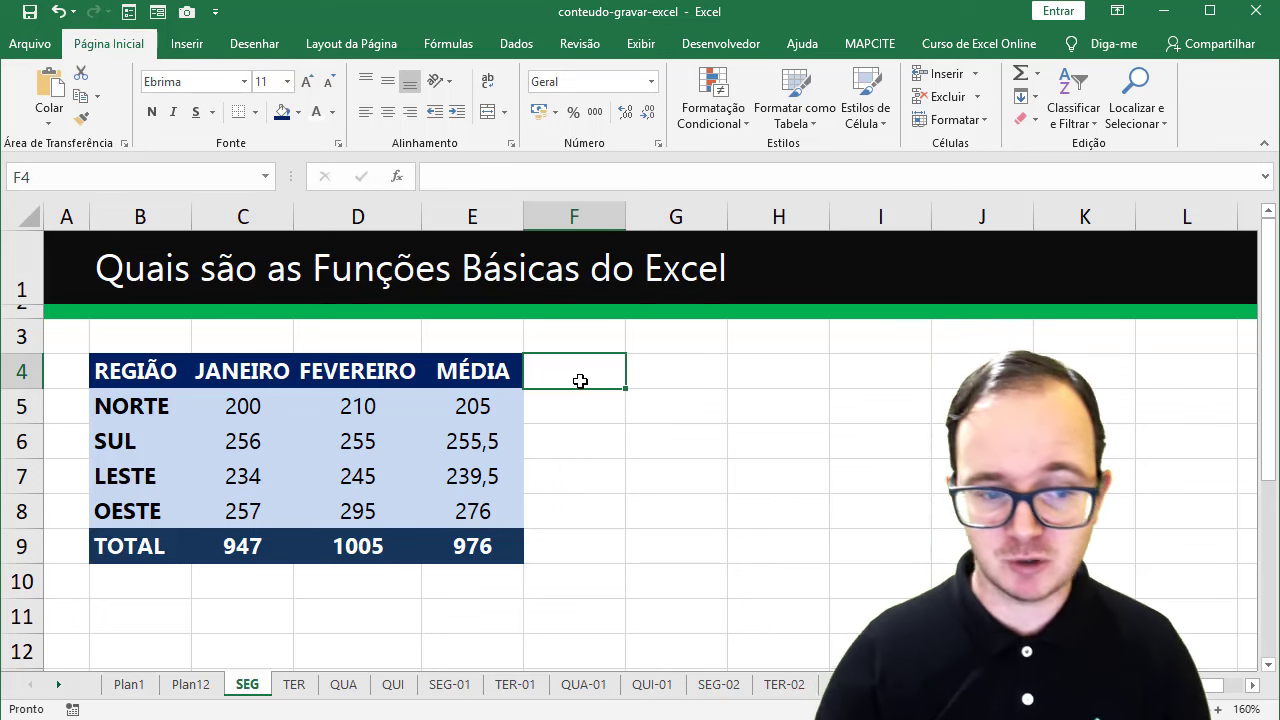
# Compare the NORTE values in C5:D5 with the average formula in E5 and review the other regions' monthly values.
pyautogui.moveTo(246, 406); pyautogui.dragTo(367, 407)
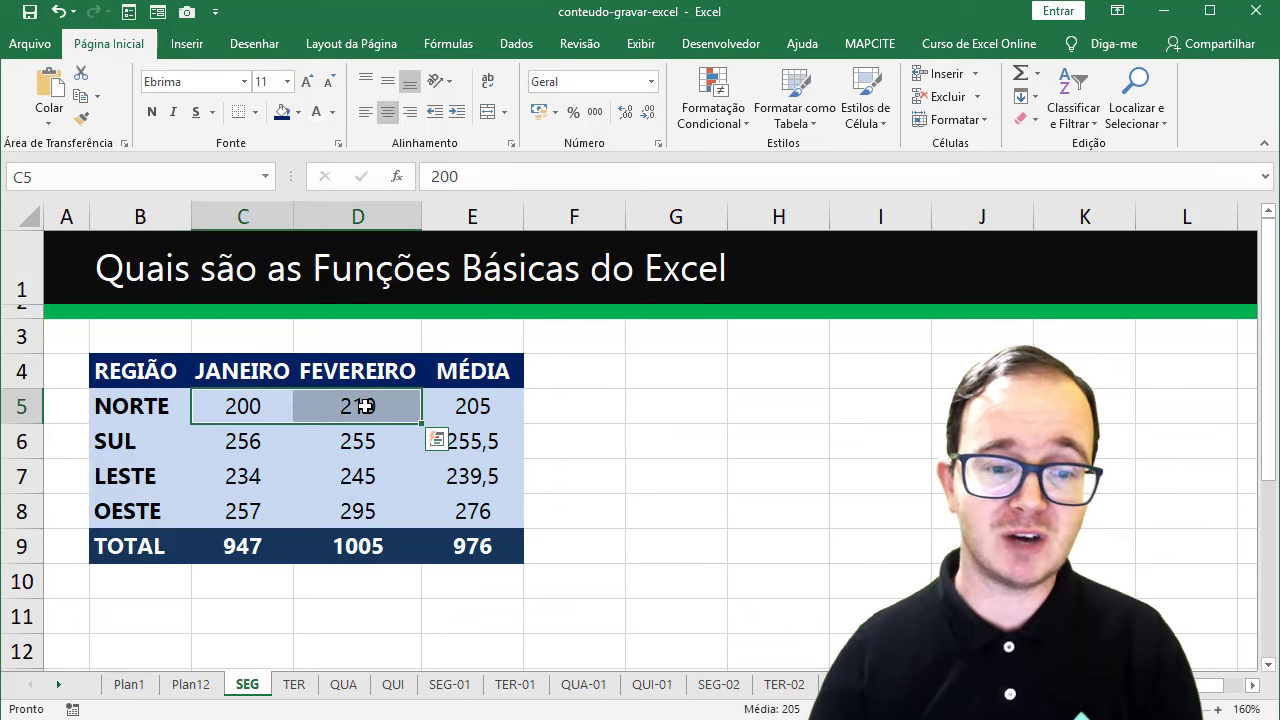
pyautogui.click(456, 407)
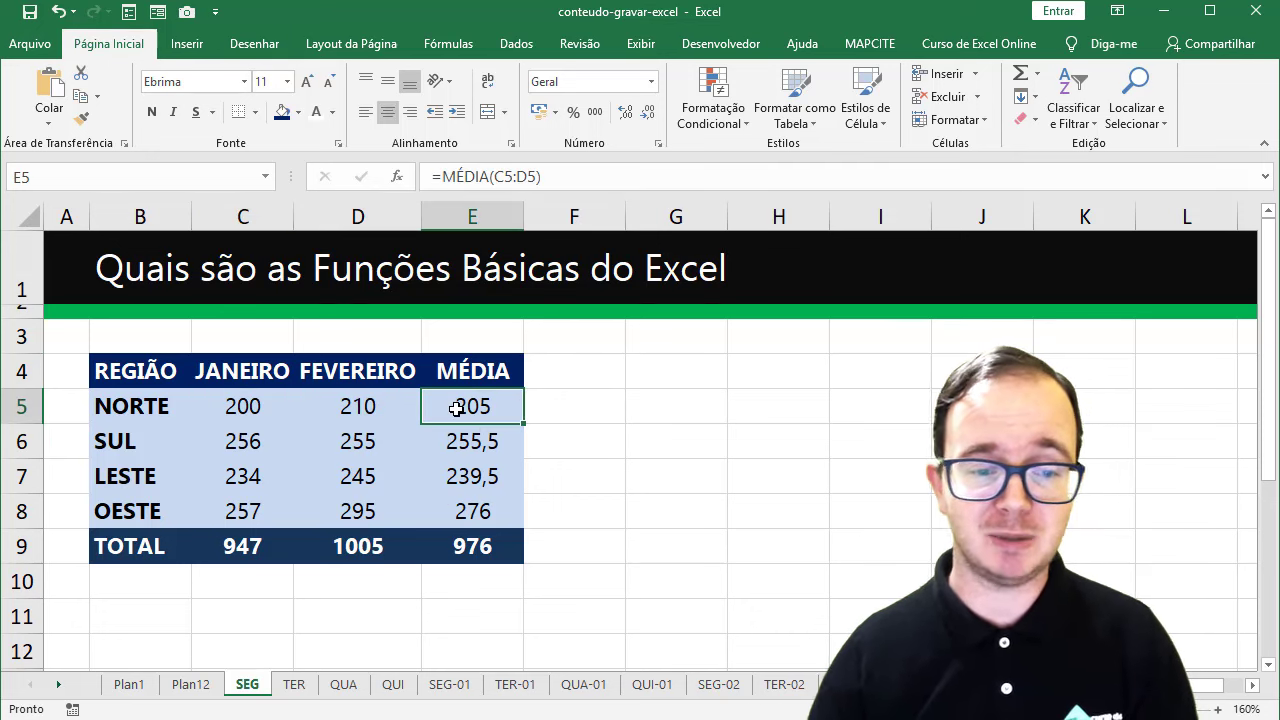
pyautogui.click(331, 406)
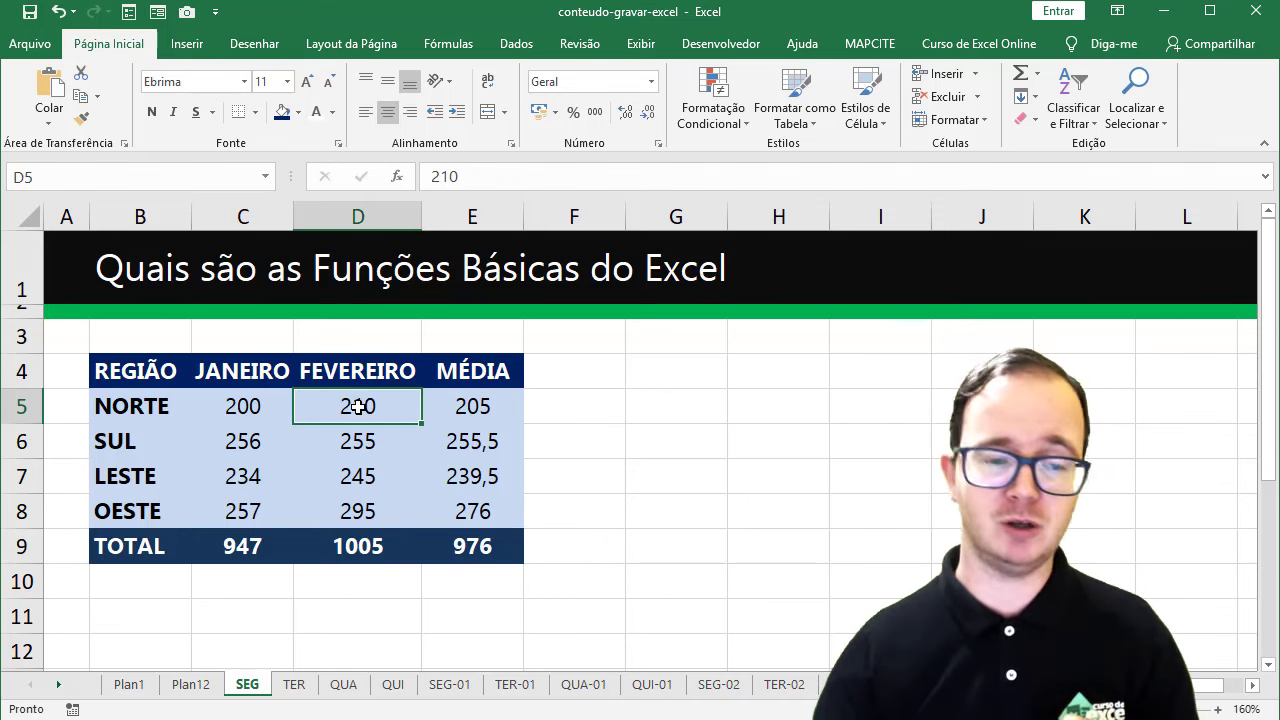
pyautogui.click(259, 445)
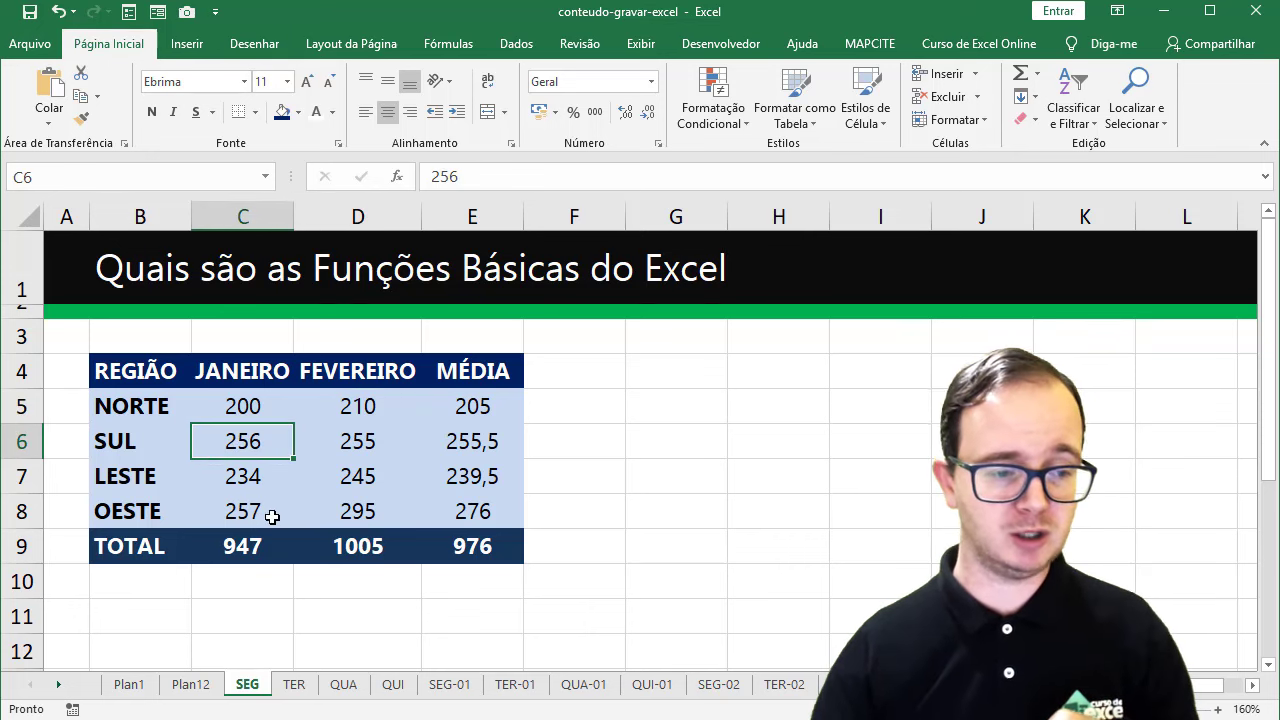
pyautogui.click(353, 484)
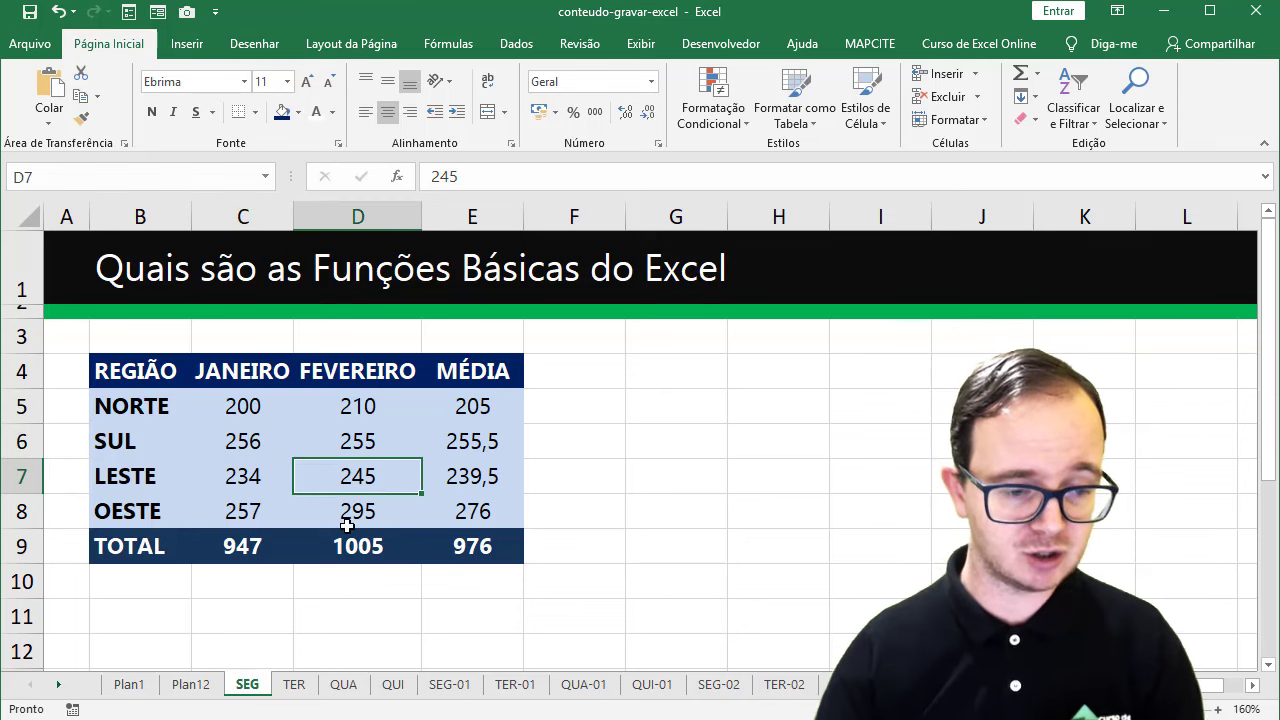
pyautogui.click(357, 518)
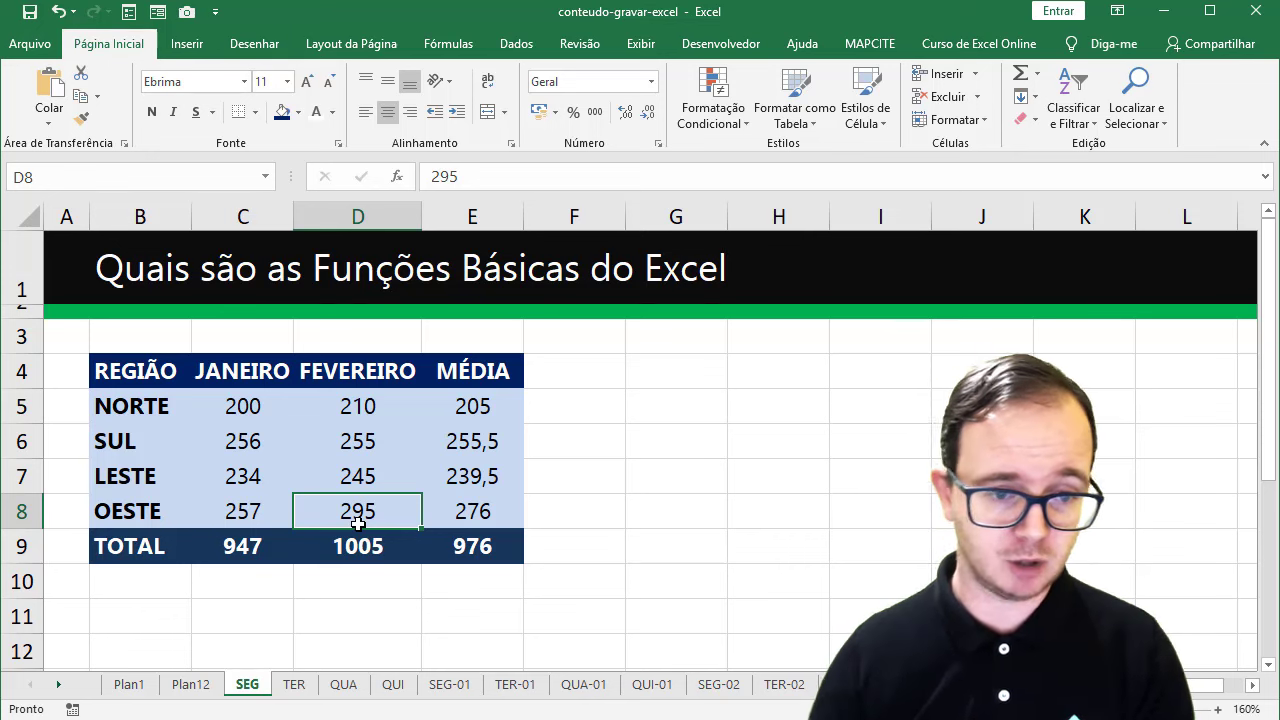
# Insert a new blank column immediately before the MÉDIA column.
pyautogui.click(479, 212)
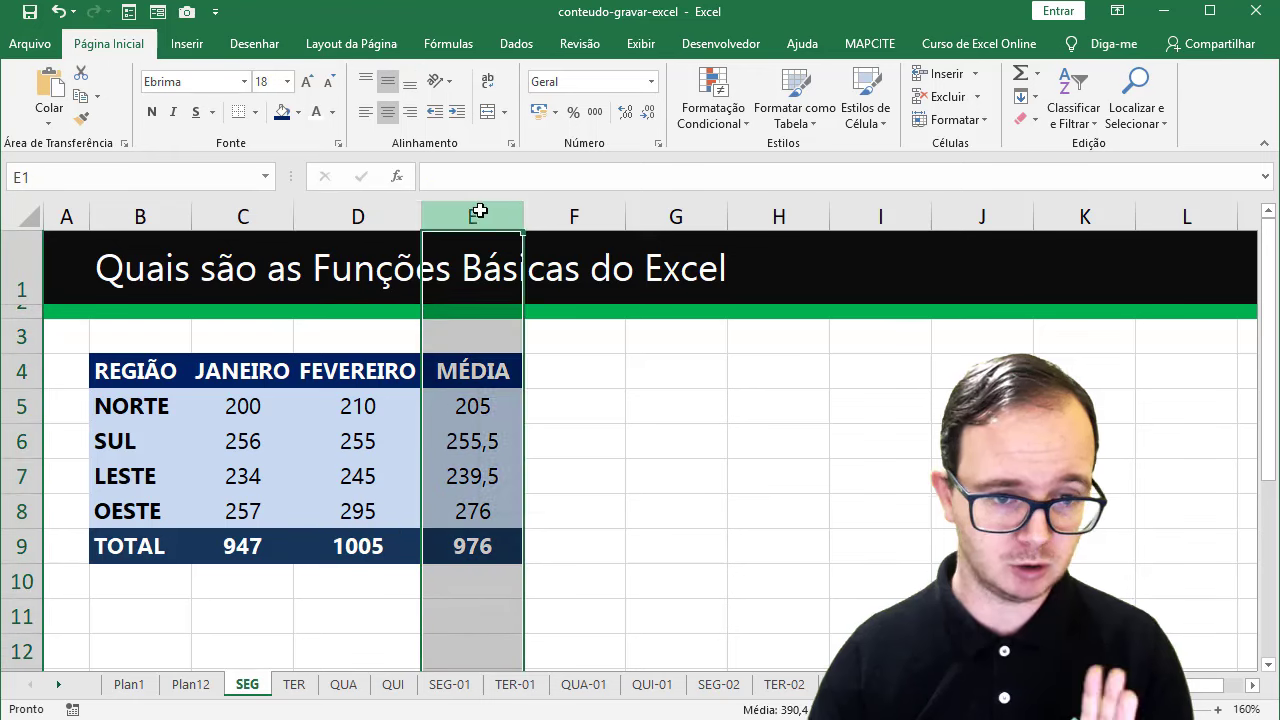
pyautogui.rightClick(481, 214)
pyautogui.click(540, 350)
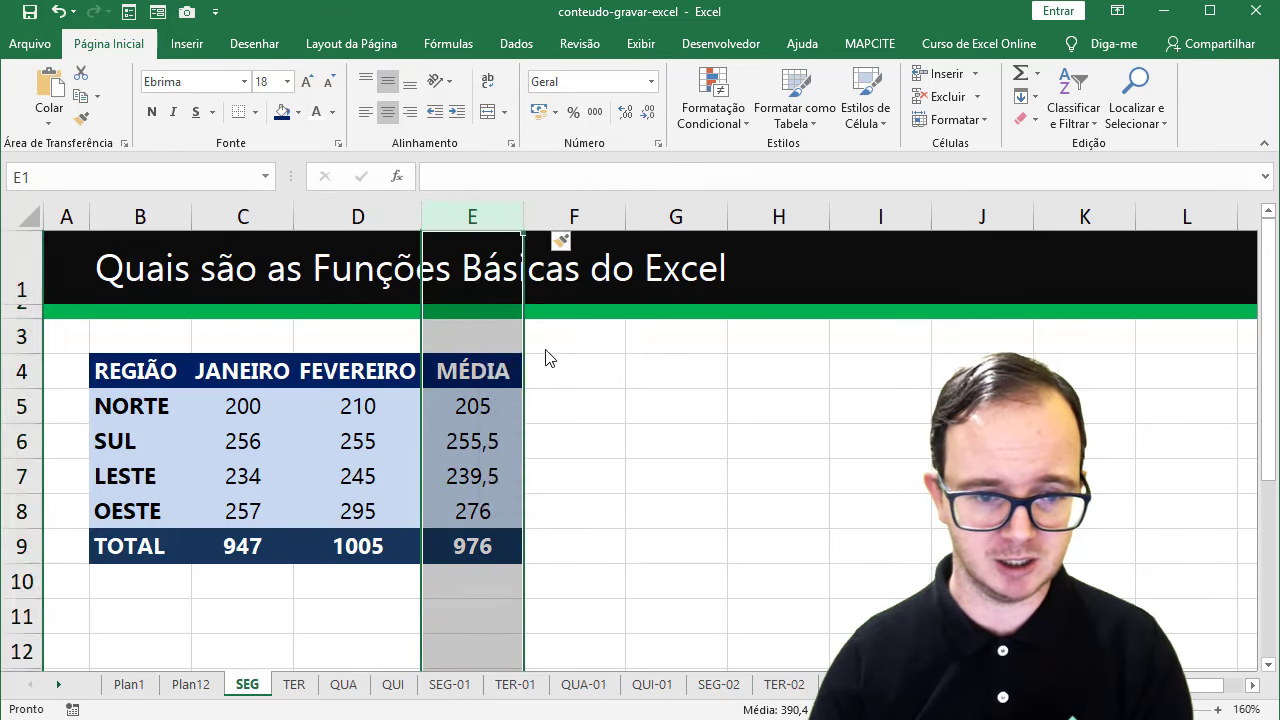
# Enter the header MARÇO in cell E4 of the new column.
pyautogui.click(500, 368)
pyautogui.write('MÁR')
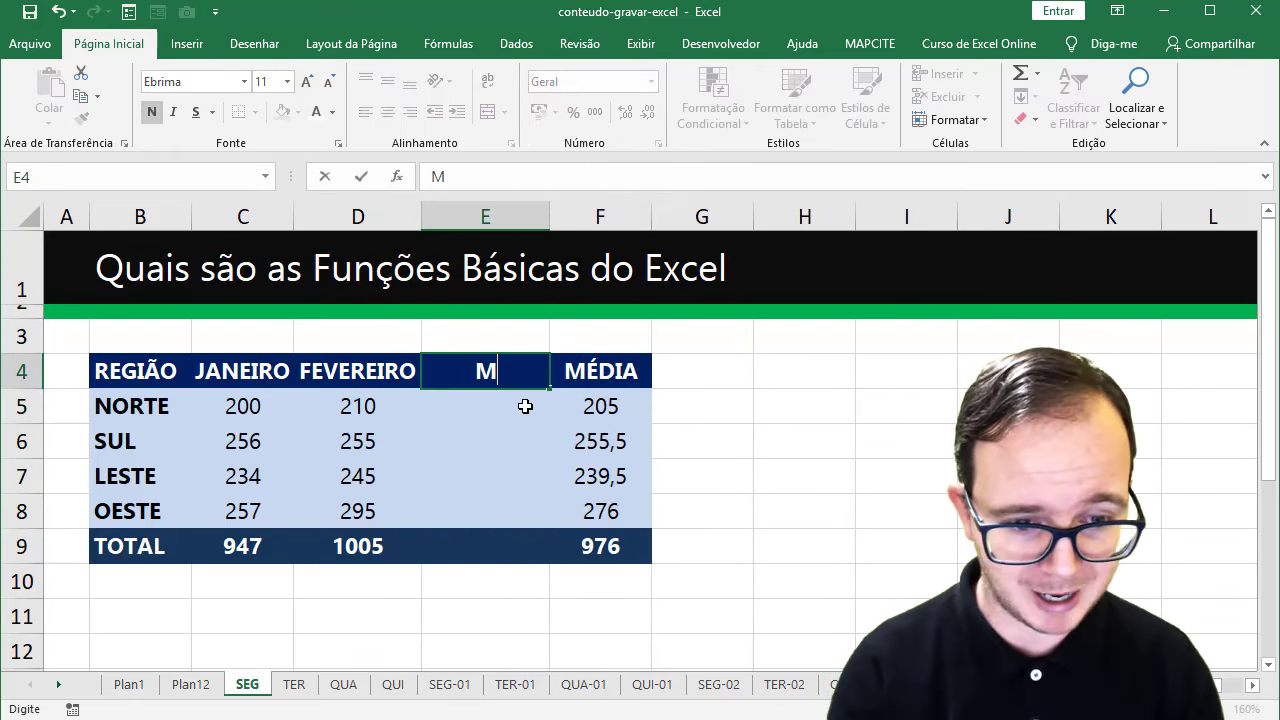
pyautogui.press('BackSpace')
pyautogui.press('BackSpace')
pyautogui.write('A')
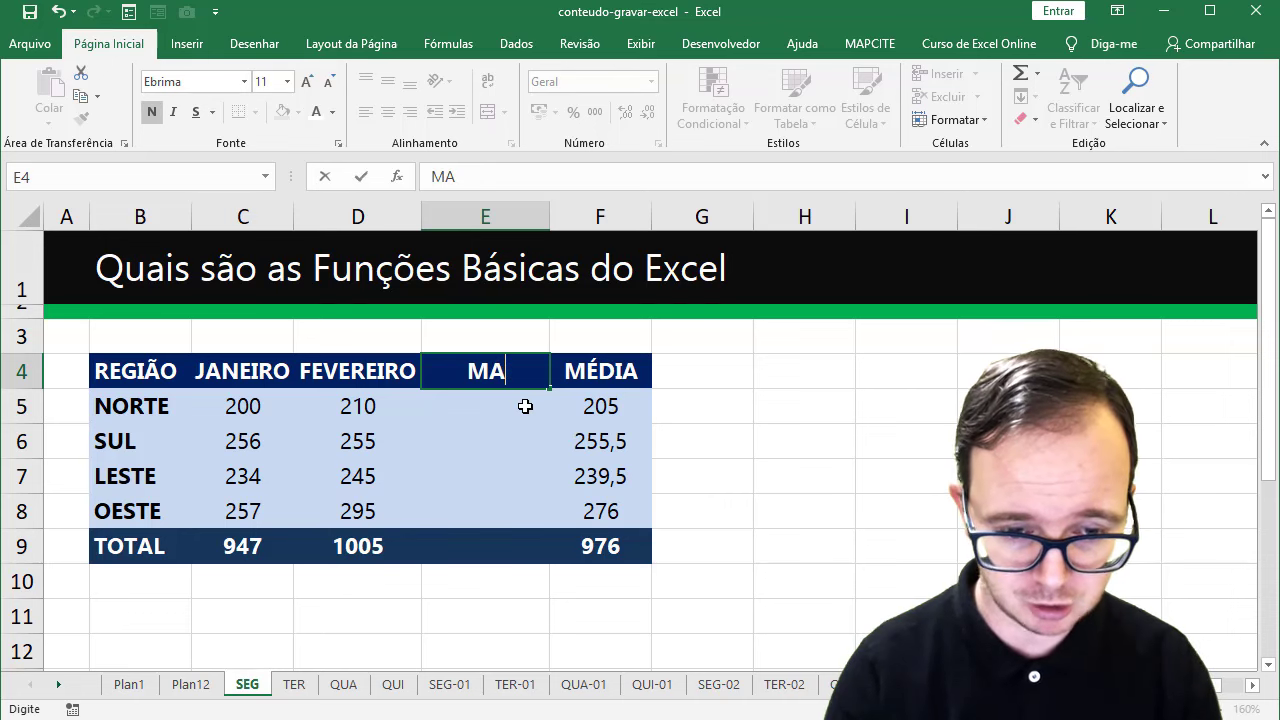
pyautogui.write('R')
pyautogui.press('BackSpace')
pyautogui.write('ÇO')
pyautogui.press('BackSpace')
pyautogui.press('BackSpace')
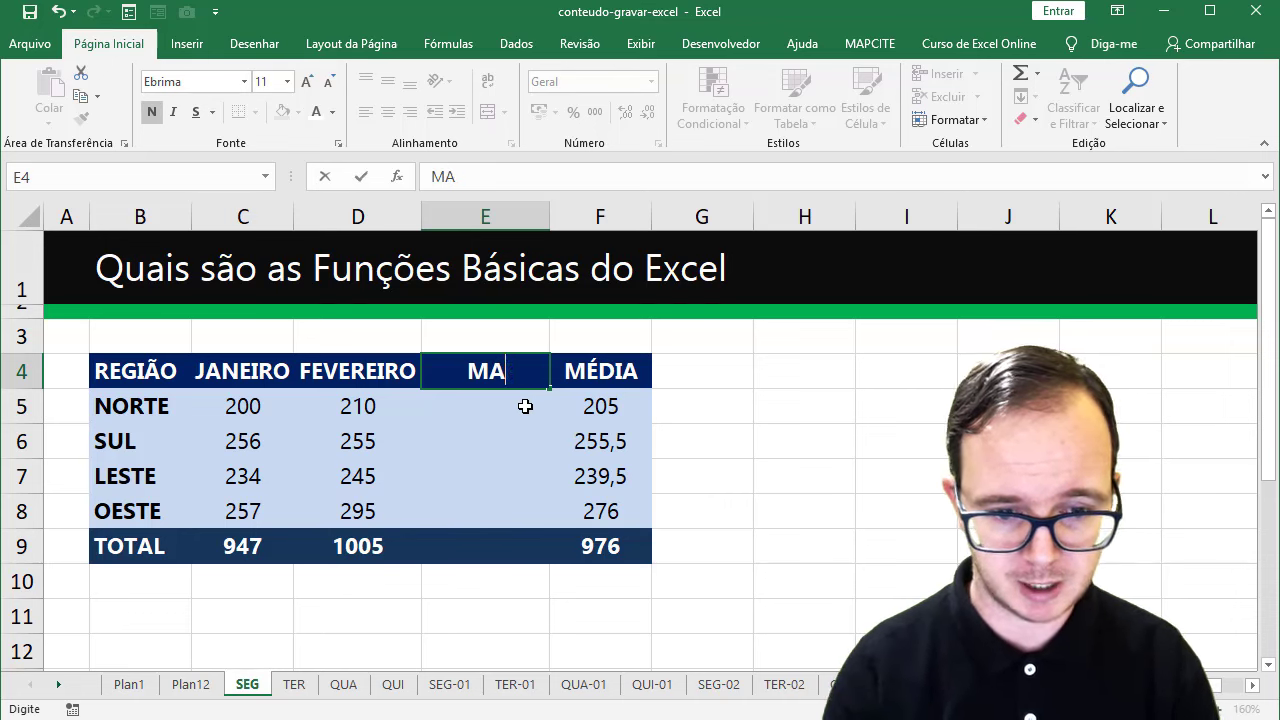
pyautogui.write('RÇO')
pyautogui.press('Return')
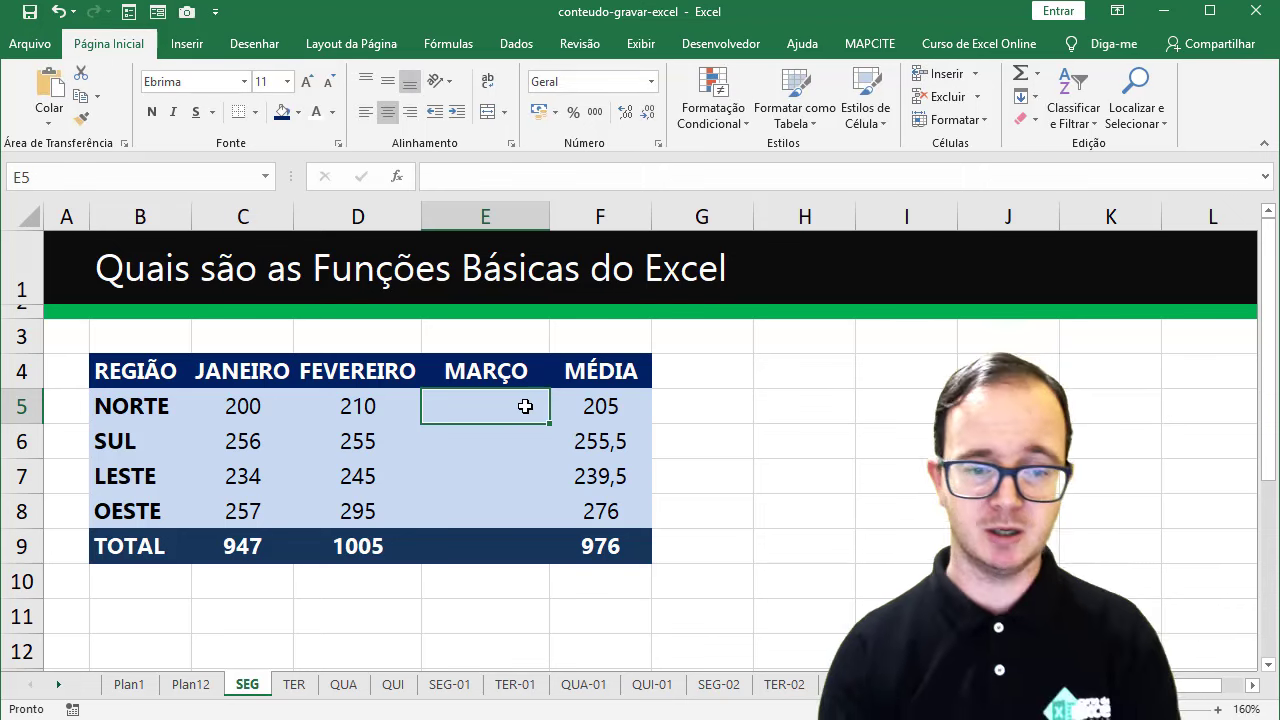
# Enter the MARÇO values 356, 125, 289 and 320 for NORTE, SUL, LESTE and OESTE in E5:E8.
pyautogui.write('35')
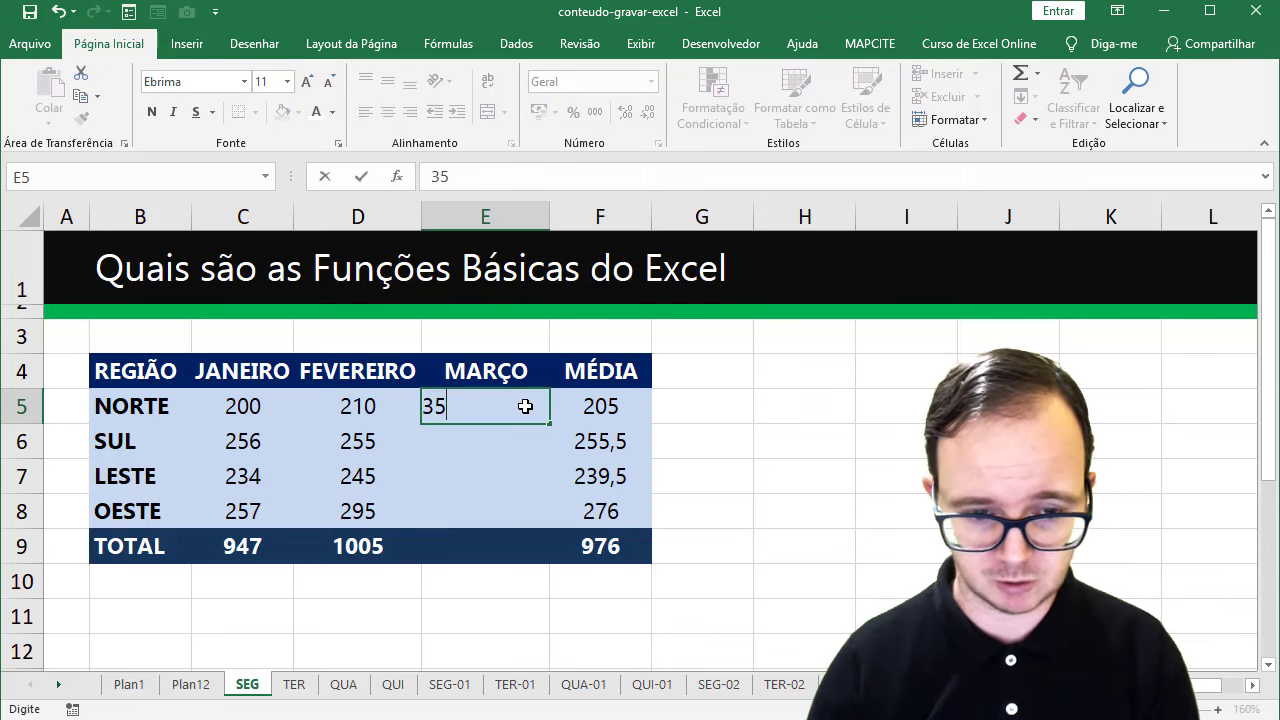
pyautogui.write('6')
pyautogui.press('Return')
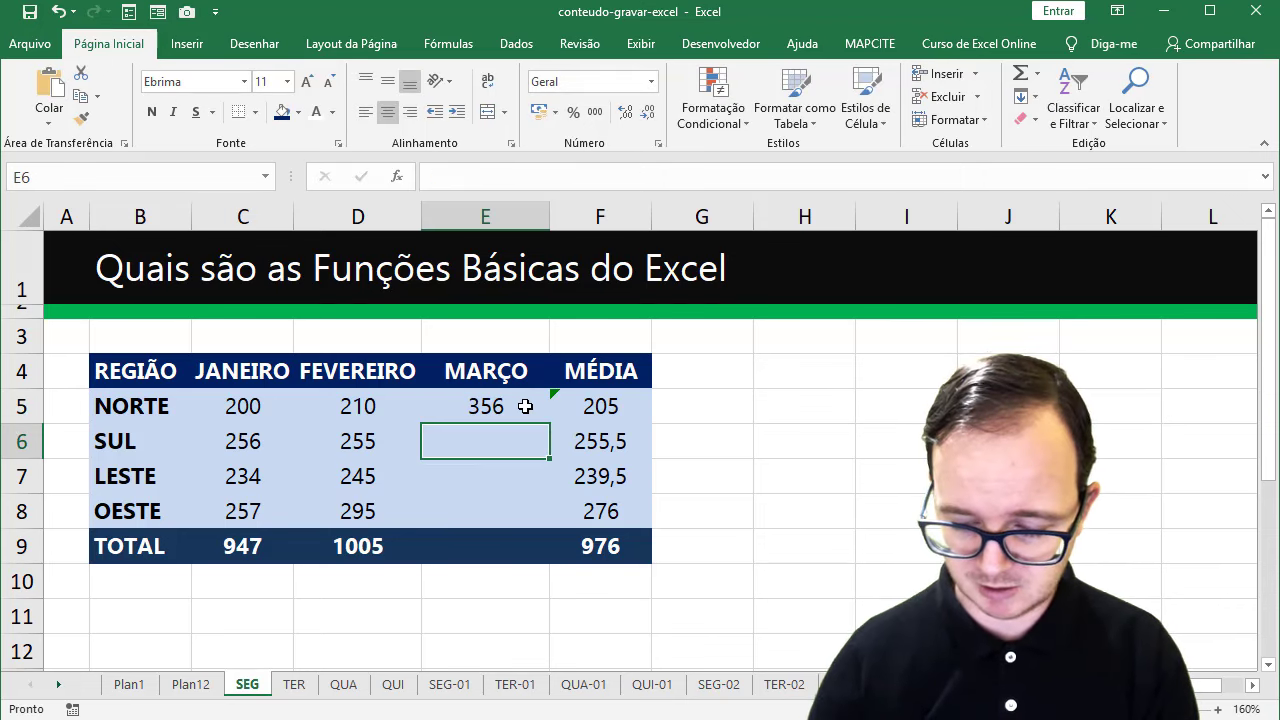
pyautogui.write('125')
pyautogui.press('Return')
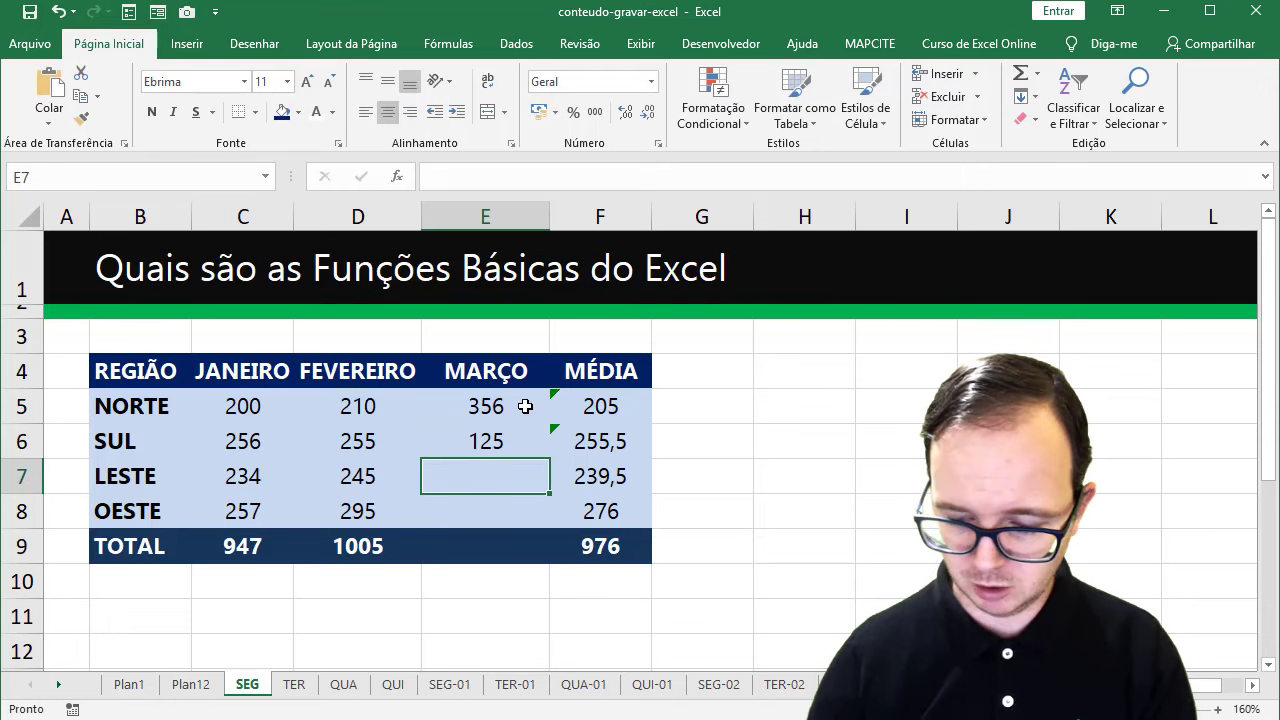
pyautogui.write('289')
pyautogui.press('Return')
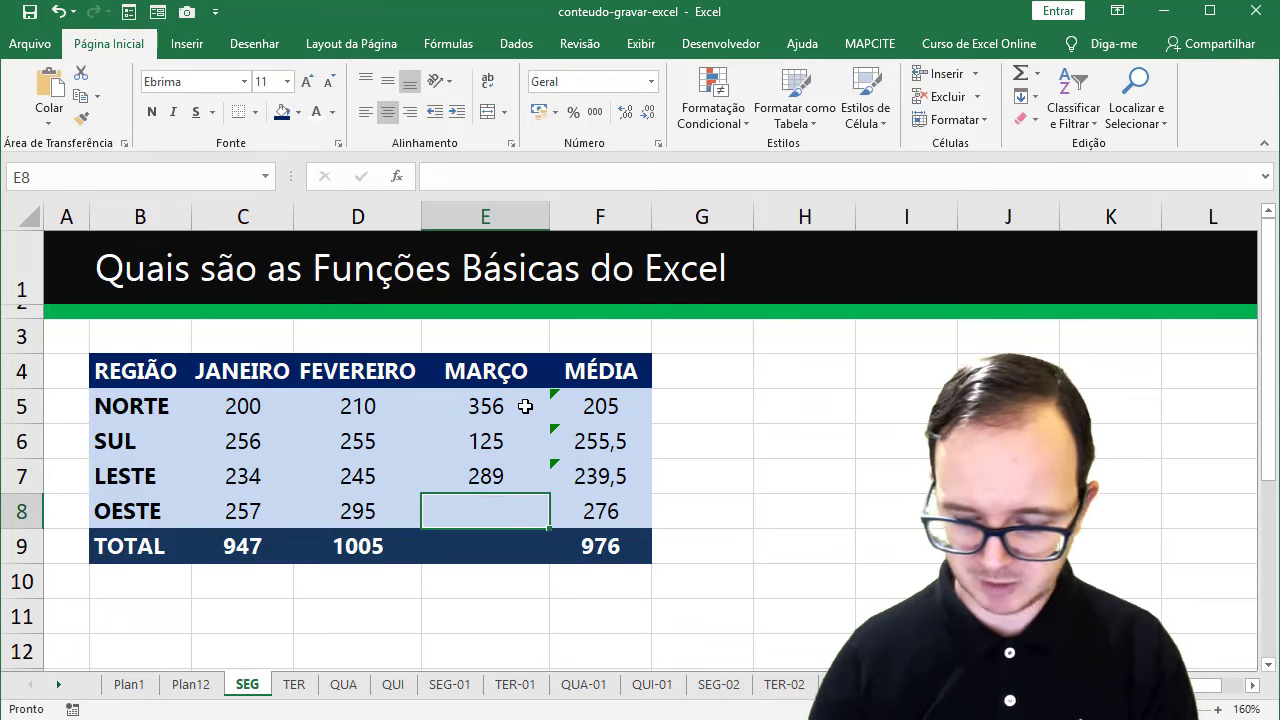
pyautogui.write('320')
pyautogui.press('Return')
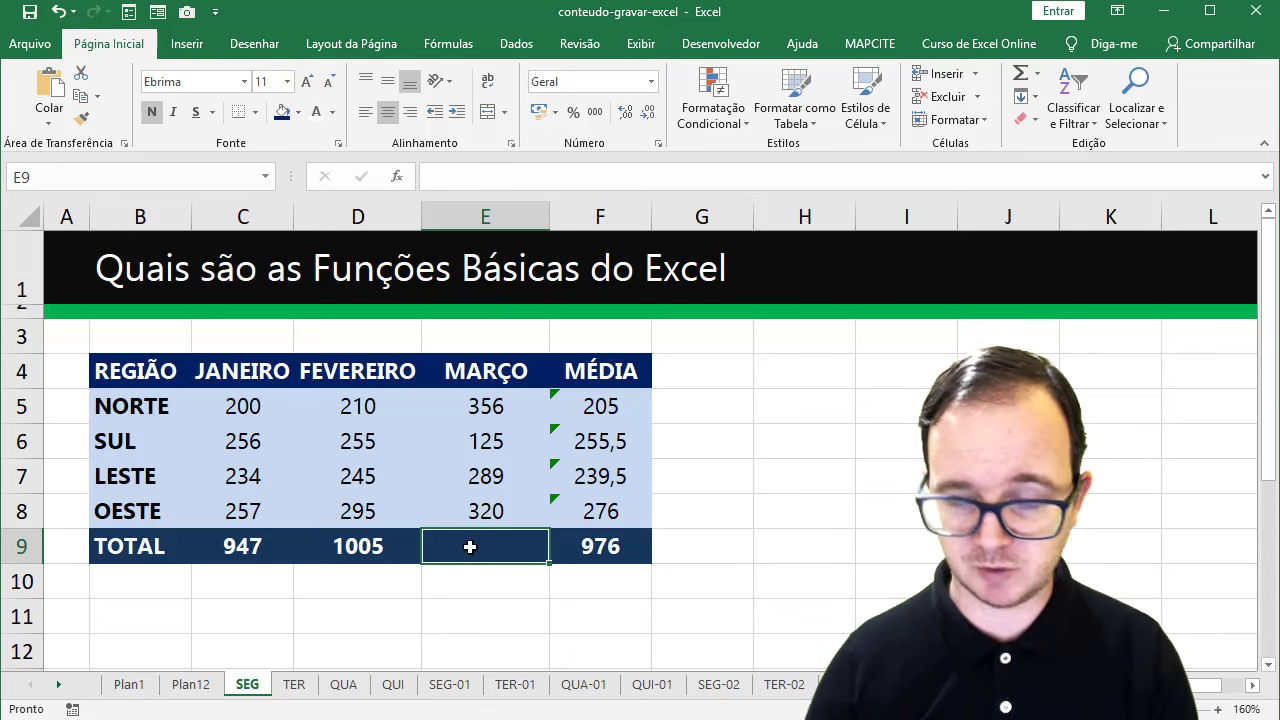
# Total the MARÇO values in E9 with the AutoSum formula =SOMA(E5:E8).
pyautogui.click(1039, 74)
pyautogui.click(1043, 97)
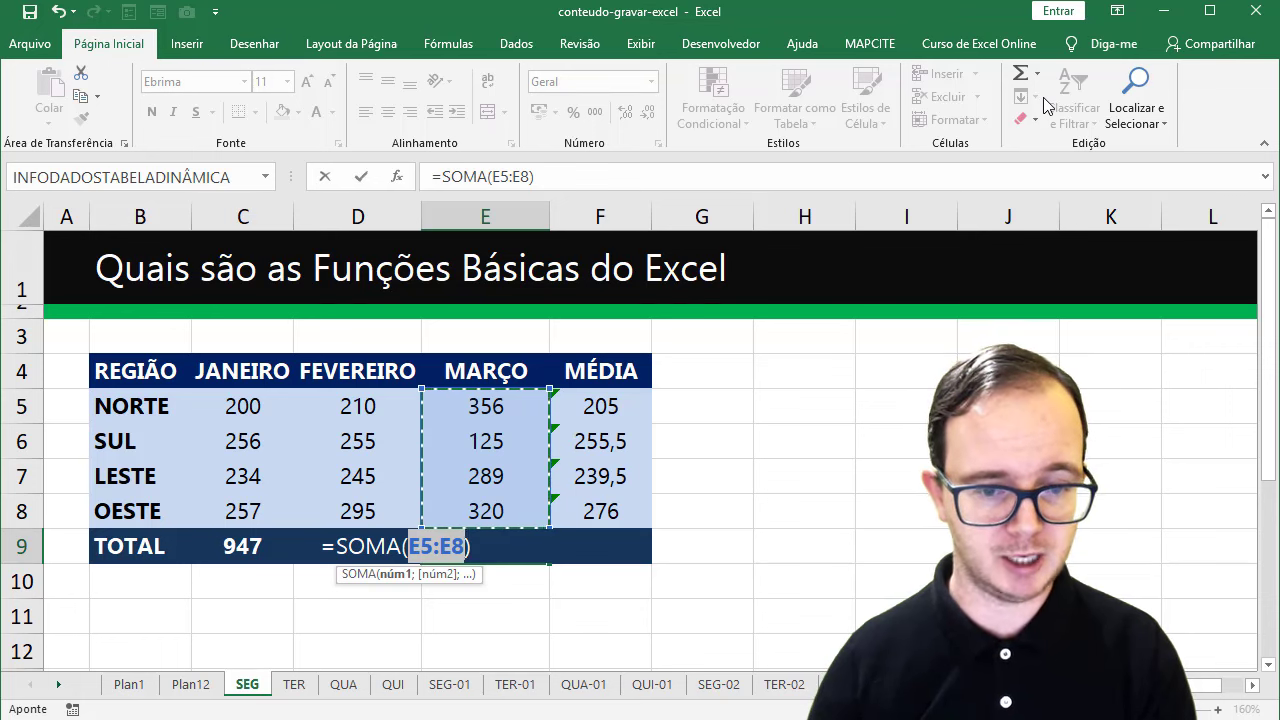
pyautogui.press('Return')
# Update the NORTE average formula in F5 to include the adjacent MARÇO cell, then check its C5:E5 range.
pyautogui.click(600, 405)
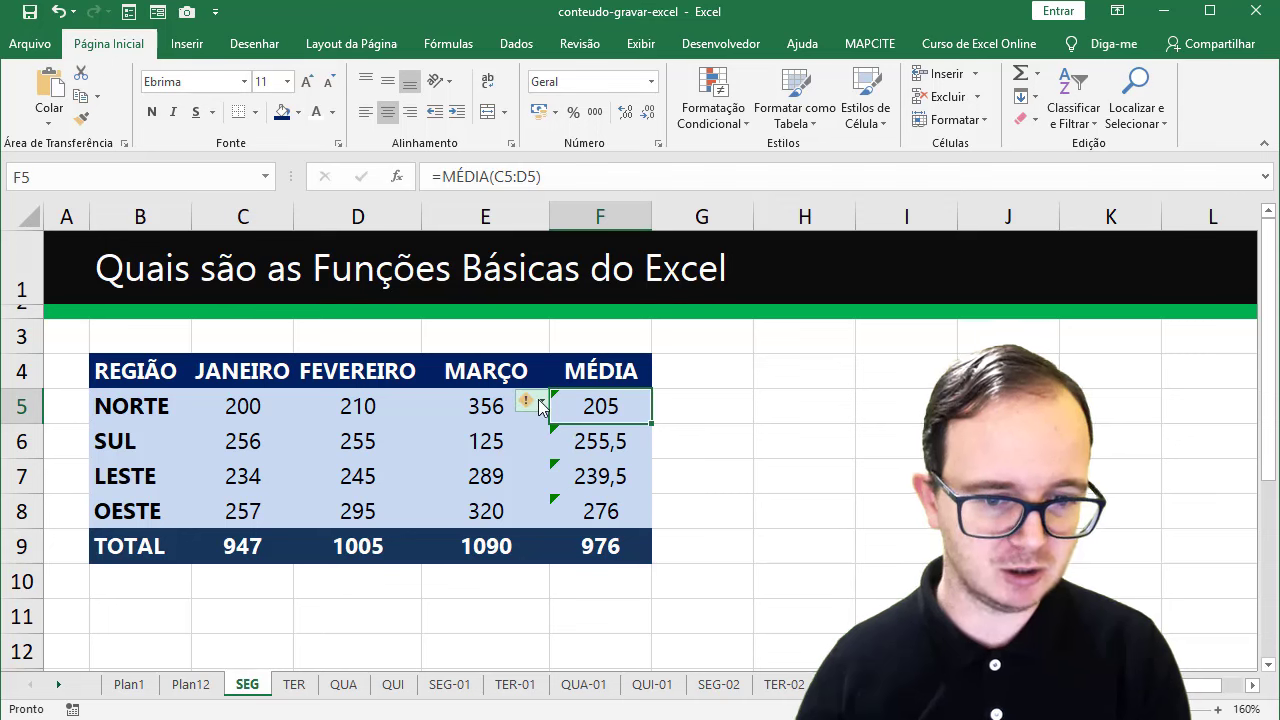
pyautogui.click(541, 404)
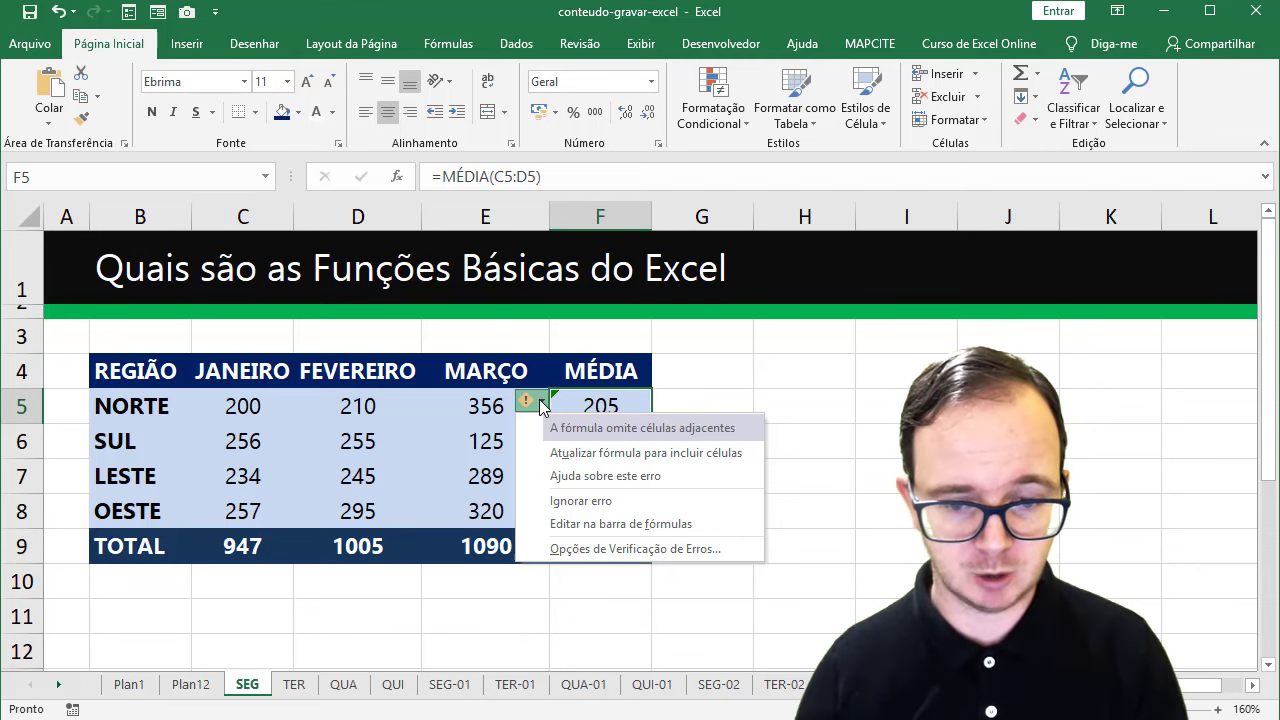
pyautogui.click(598, 457)
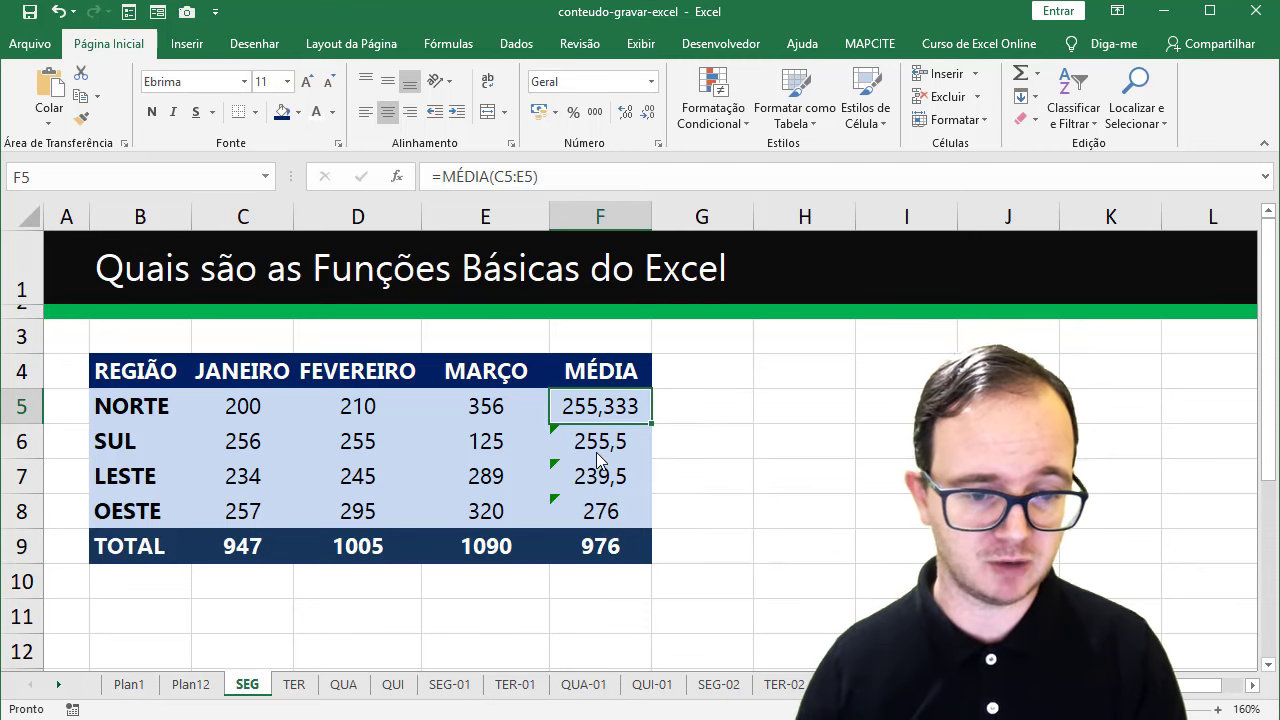
pyautogui.doubleClick(600, 406)
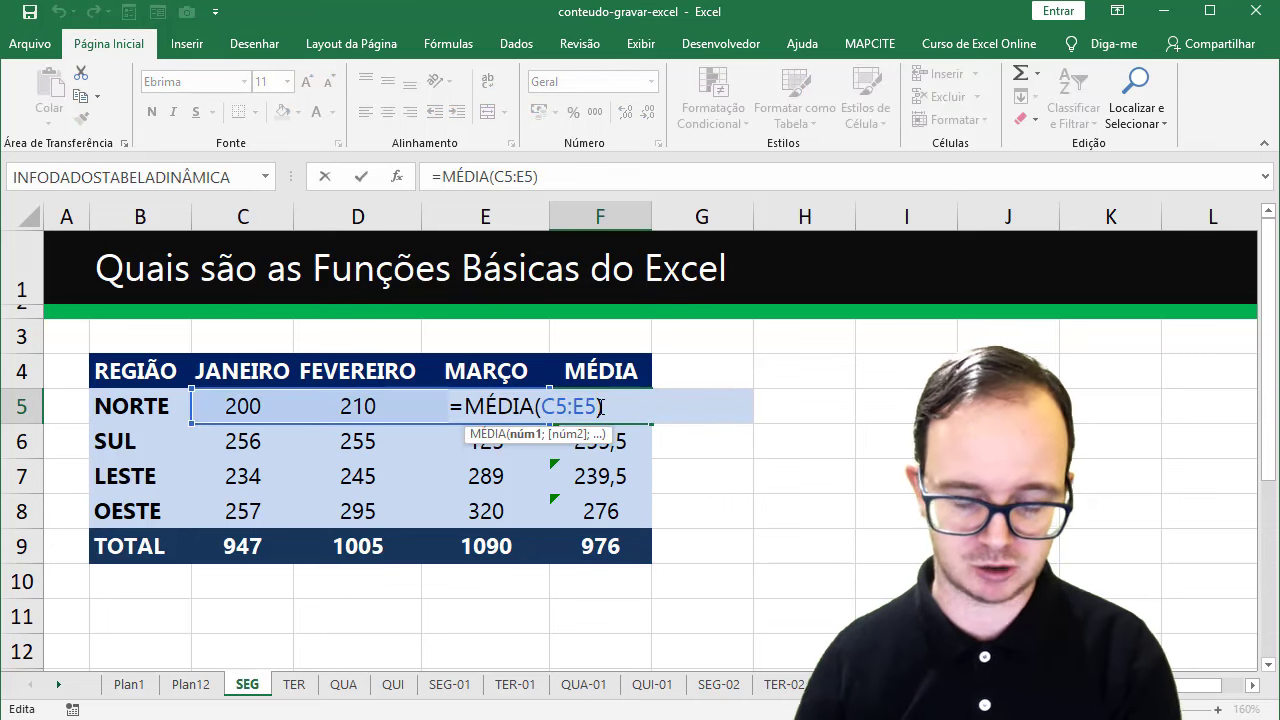
pyautogui.press('Return')
# Check the SUL average formula in F6 and update it to include the adjacent MARÇO cell.
pyautogui.doubleClick(600, 441)
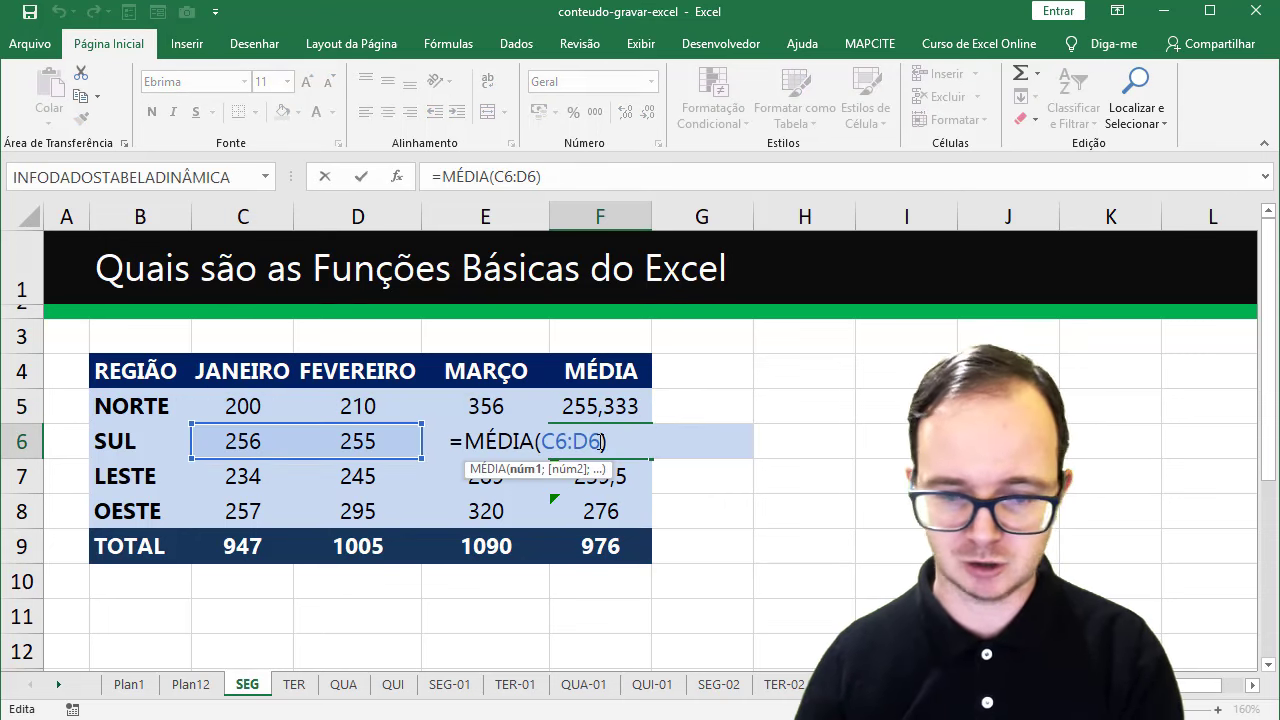
pyautogui.press('Return')
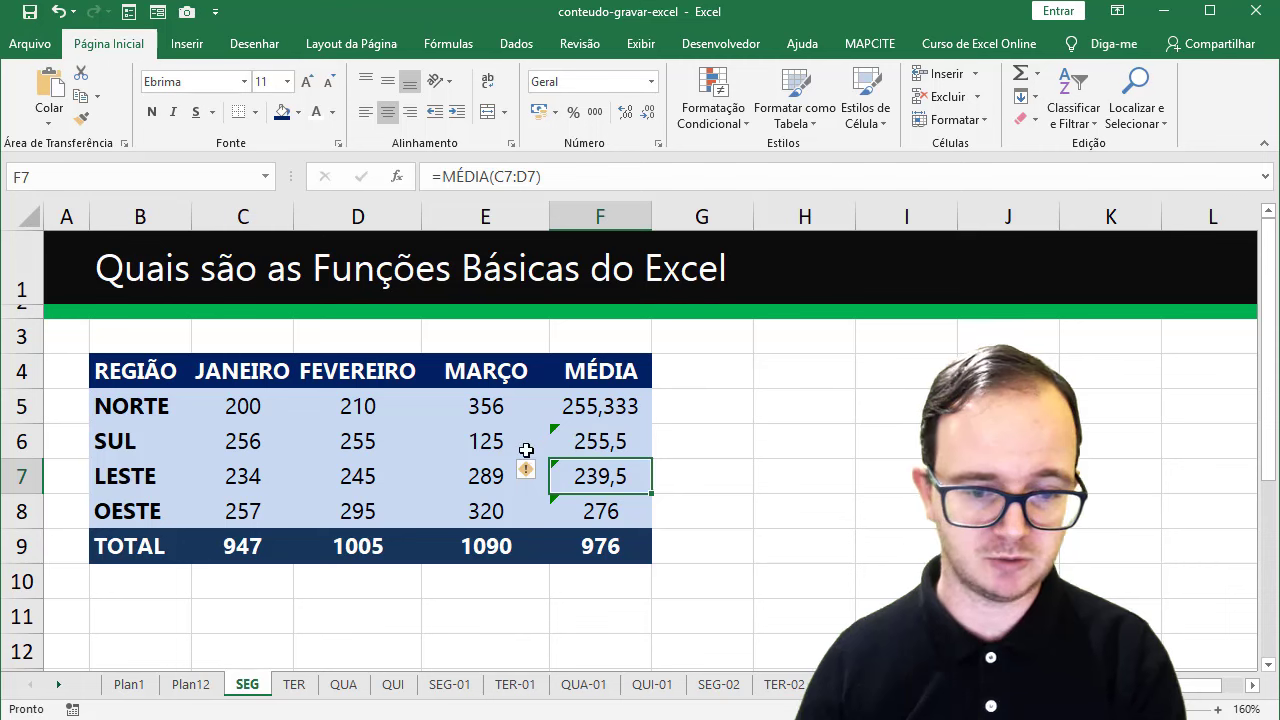
pyautogui.click(561, 434)
pyautogui.click(528, 434)
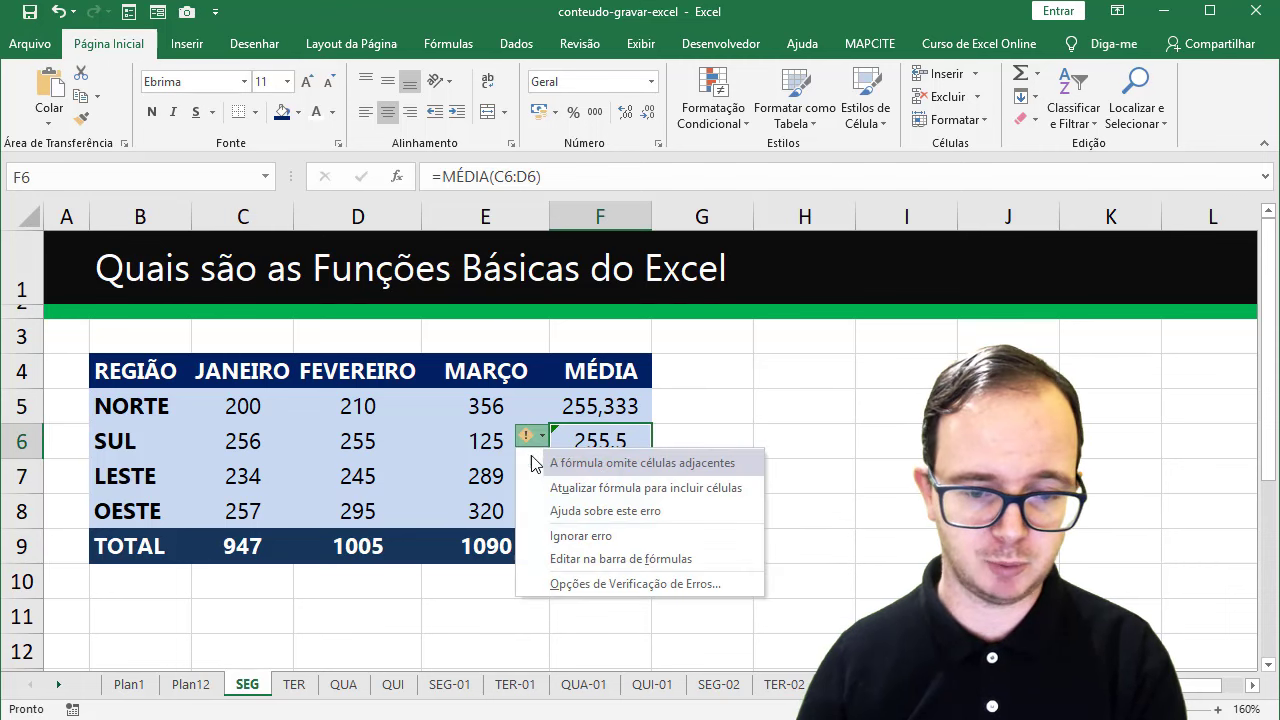
pyautogui.click(596, 488)
# Copy the average formula from F5 down to F8 and extend the TOTAL average in F9 to C9:E9.
pyautogui.click(643, 412)
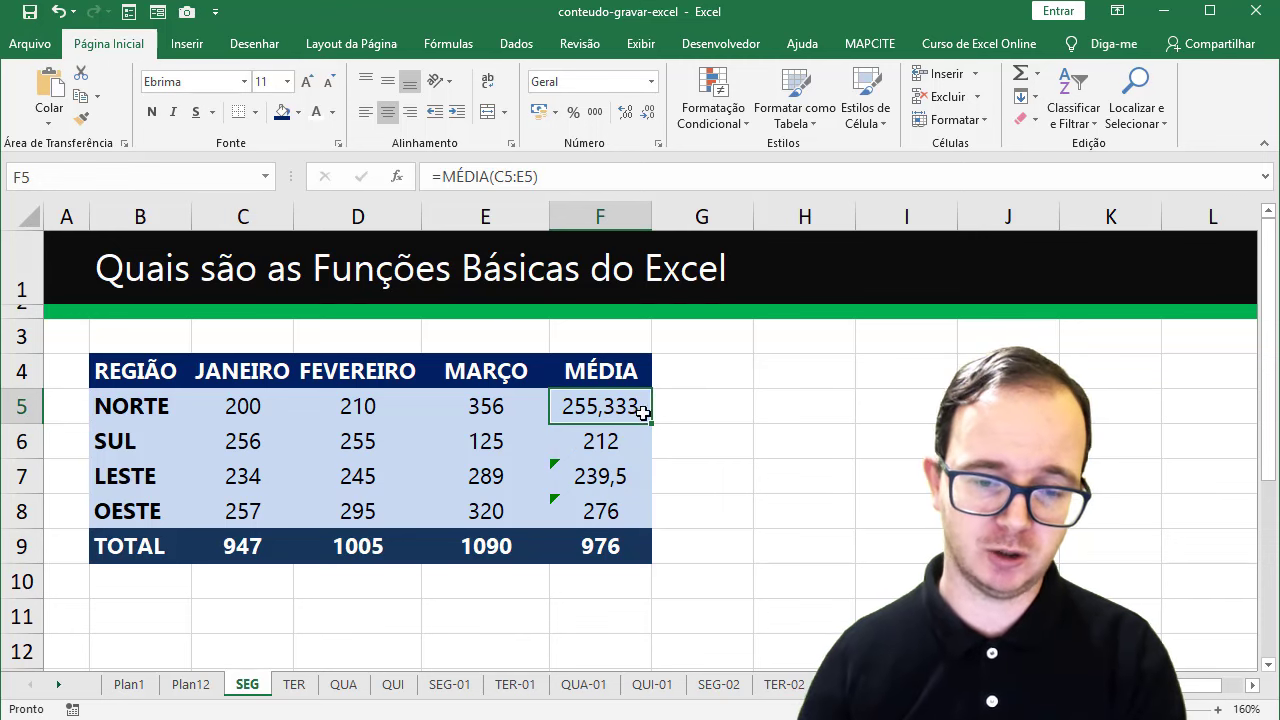
pyautogui.moveTo(648, 418); pyautogui.dragTo(641, 516)
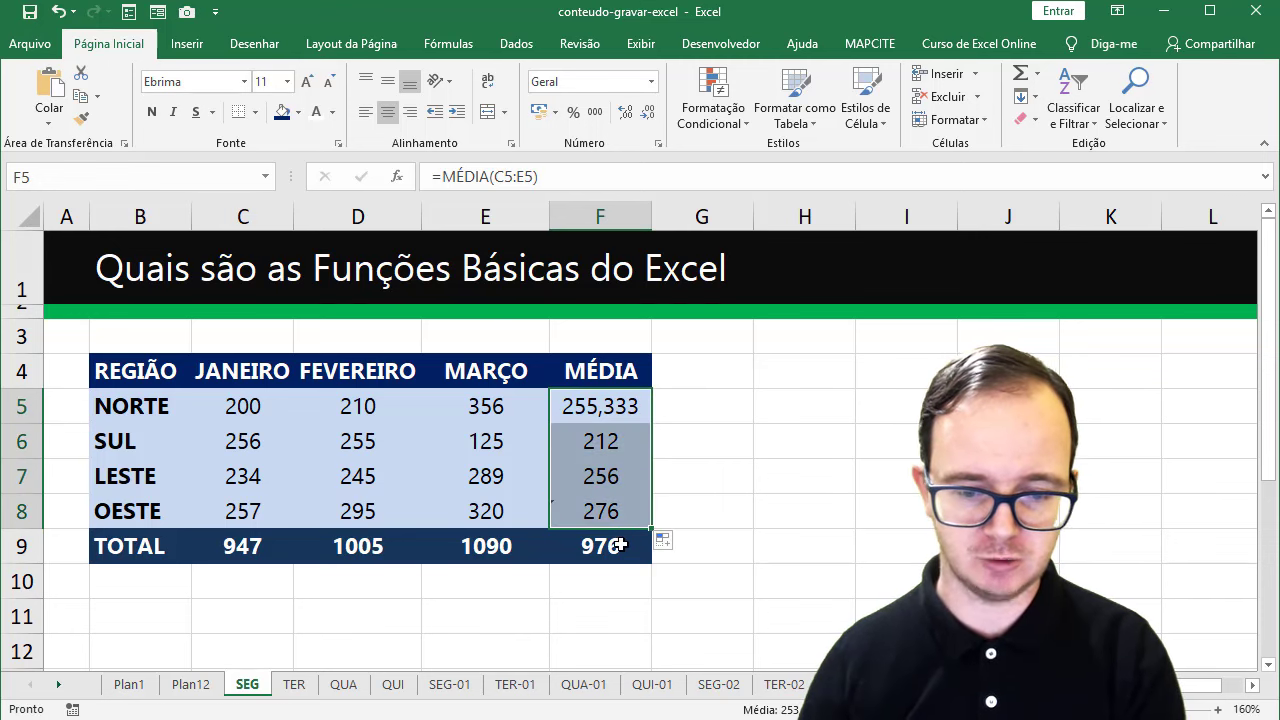
pyautogui.doubleClick(620, 545)
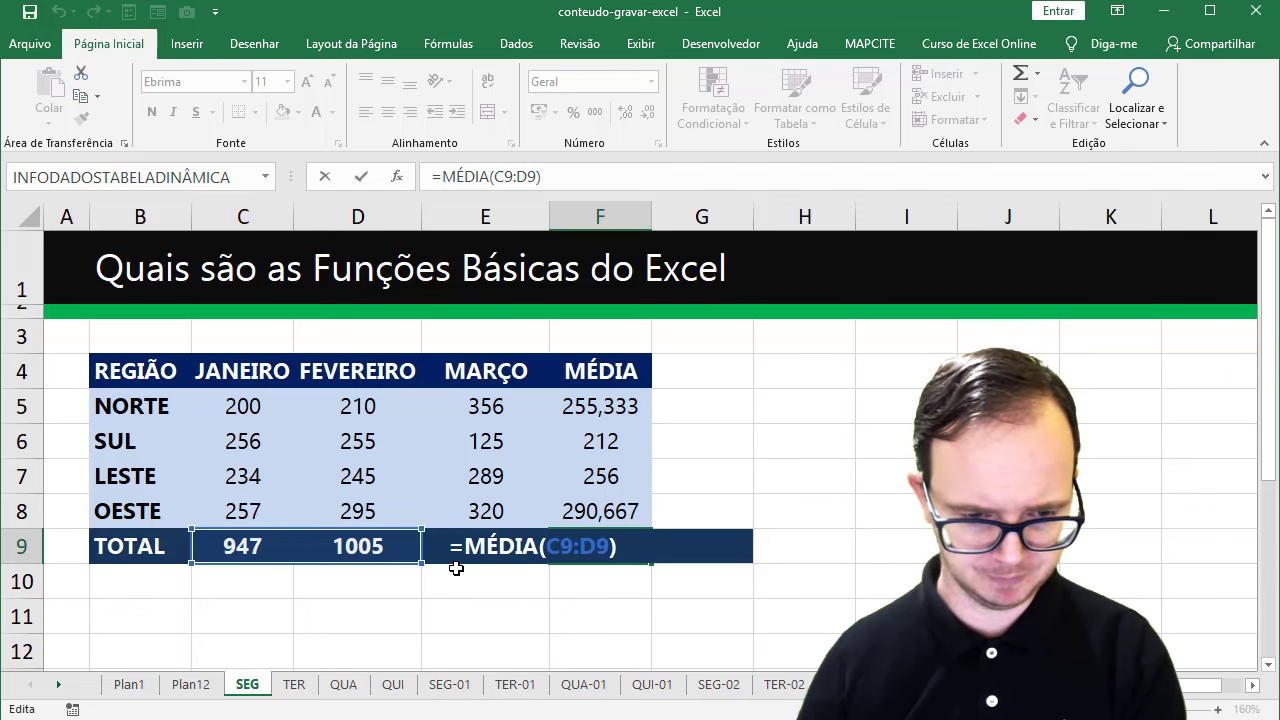
pyautogui.moveTo(421, 563); pyautogui.dragTo(538, 563)
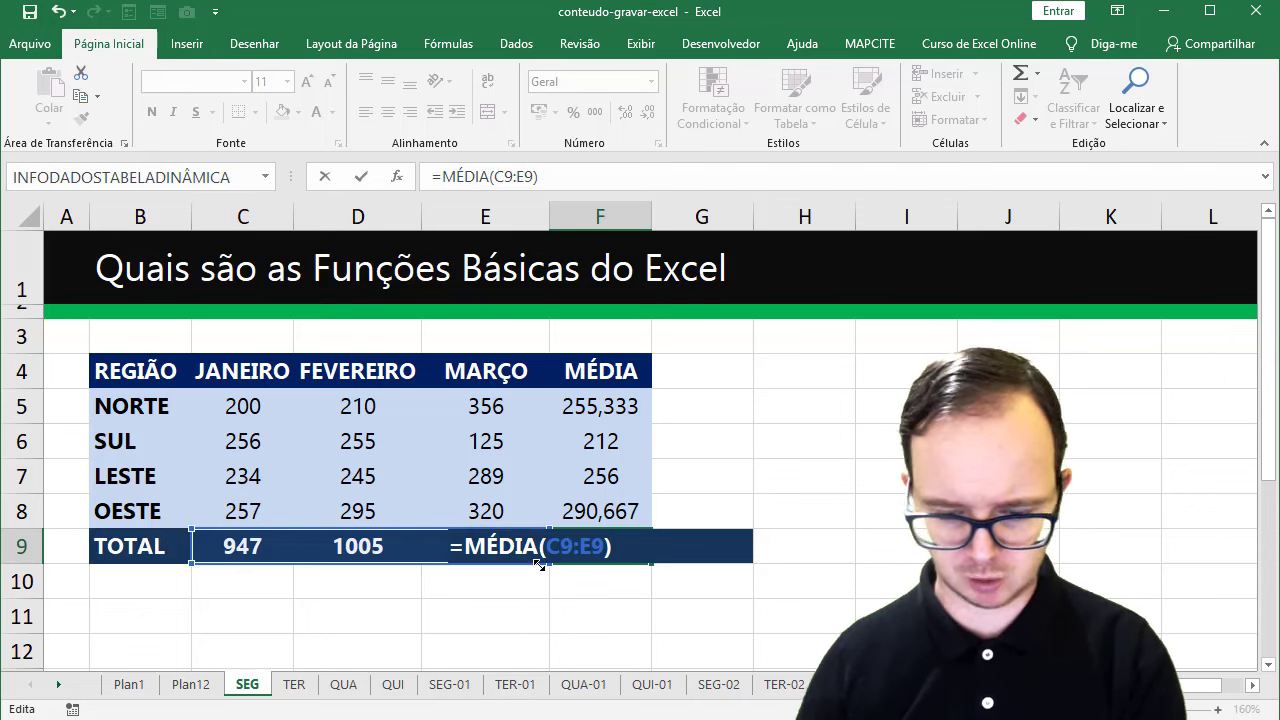
pyautogui.press('Return')
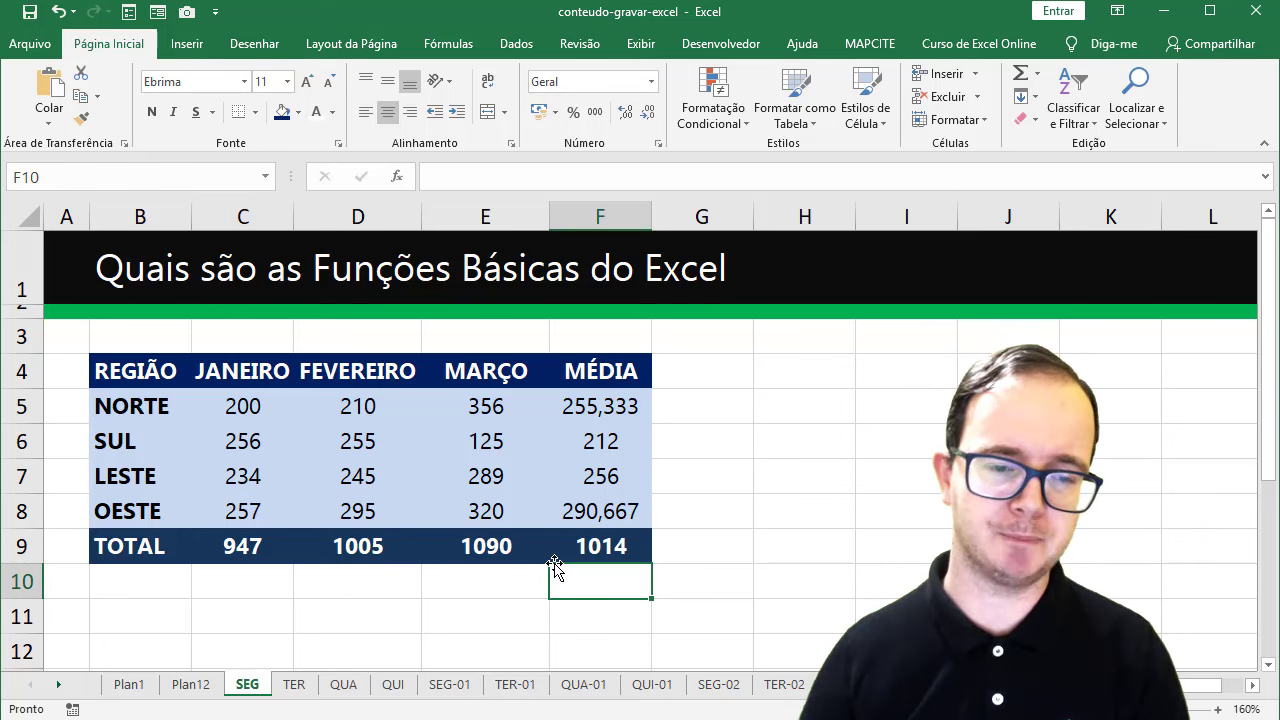
# Enter the header MÁXIMO in G4, beside the MÉDIA header.
pyautogui.click(694, 380)
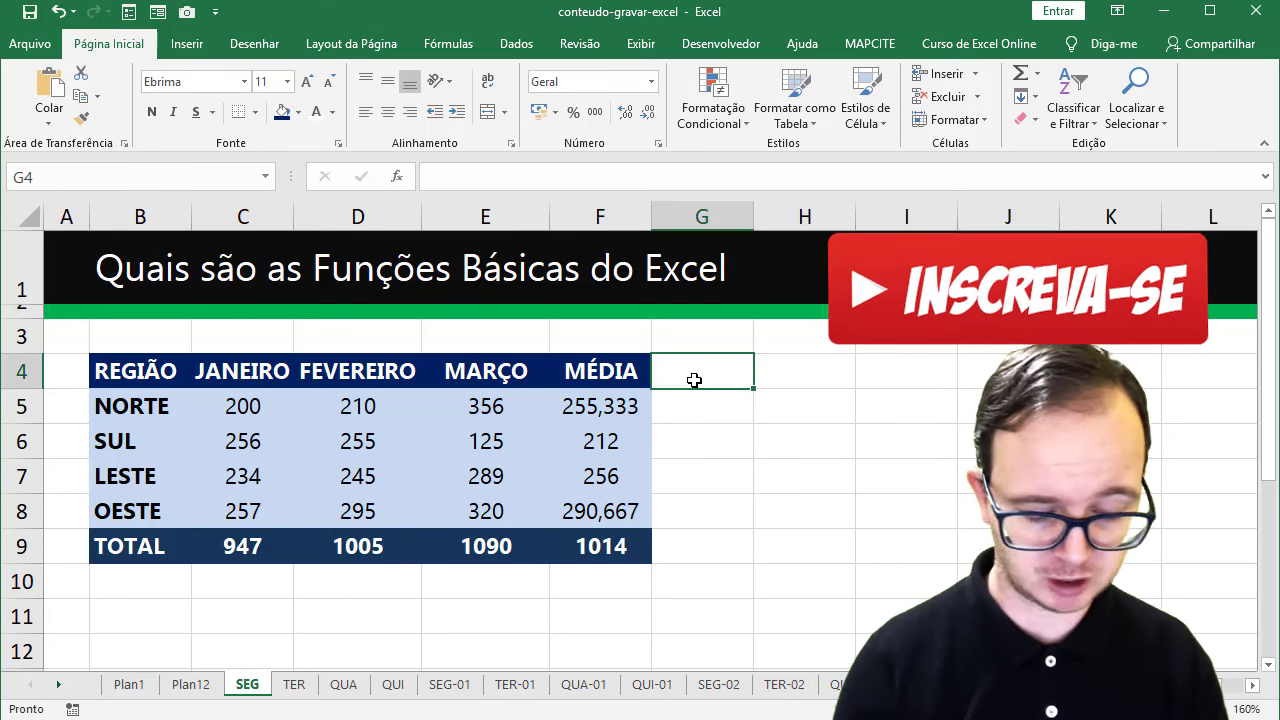
pyautogui.write('m')
pyautogui.press('BackSpace')
pyautogui.write('M')
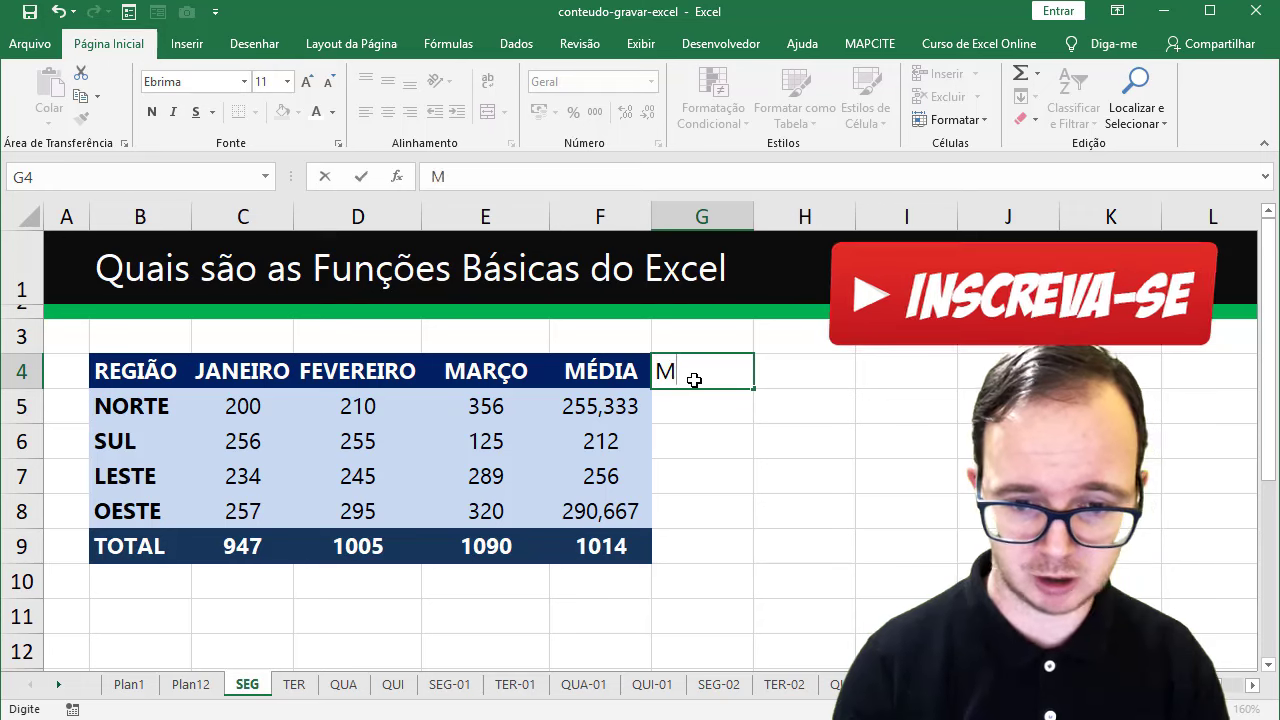
pyautogui.write('ÁXIMO')
pyautogui.press('Return')
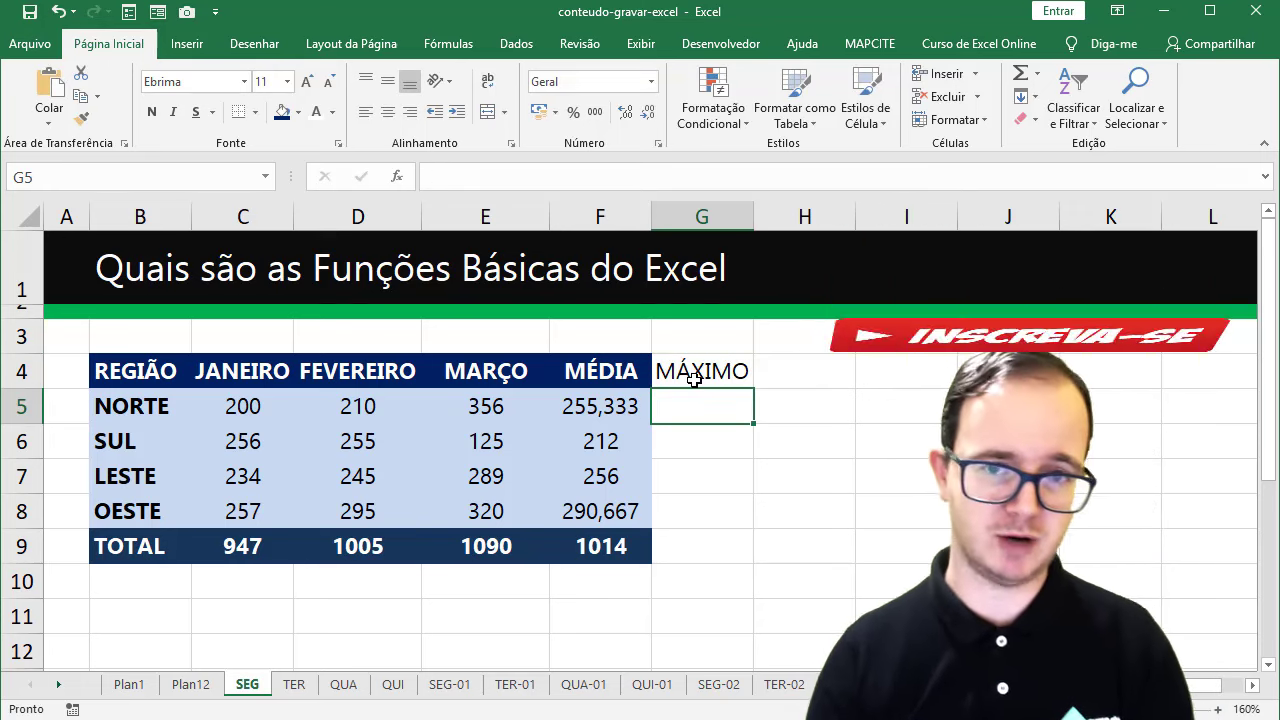
# Calculate the NORTE maximum in G5 with =MÁXIMO(C5:E5), leaving out the average, and copy the formula down to G8.
pyautogui.click(1037, 74)
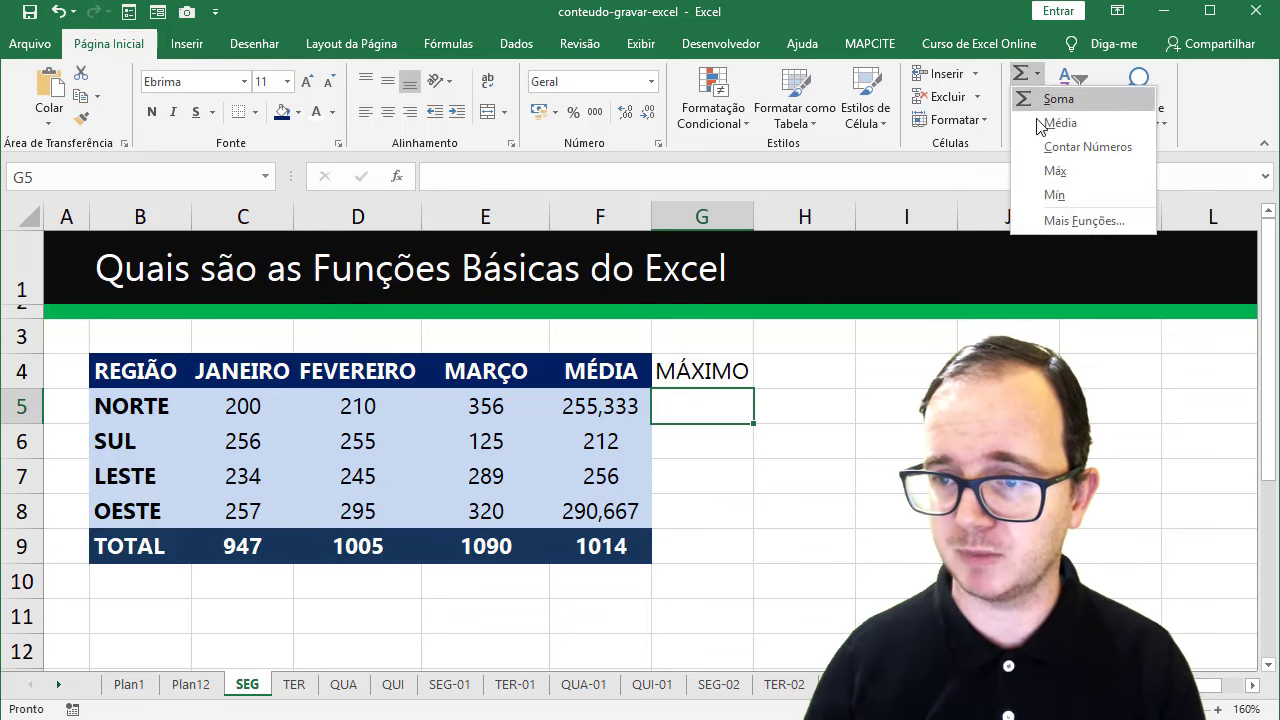
pyautogui.click(1055, 171)
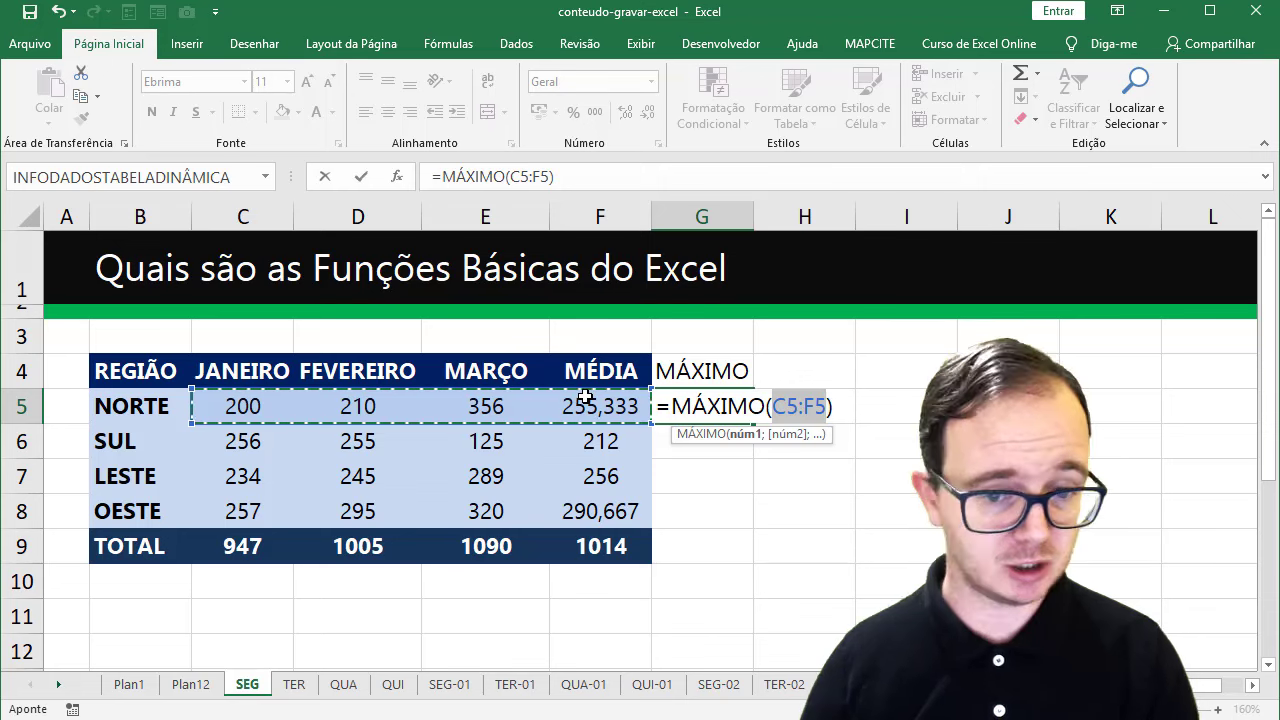
pyautogui.moveTo(247, 409); pyautogui.dragTo(451, 409)
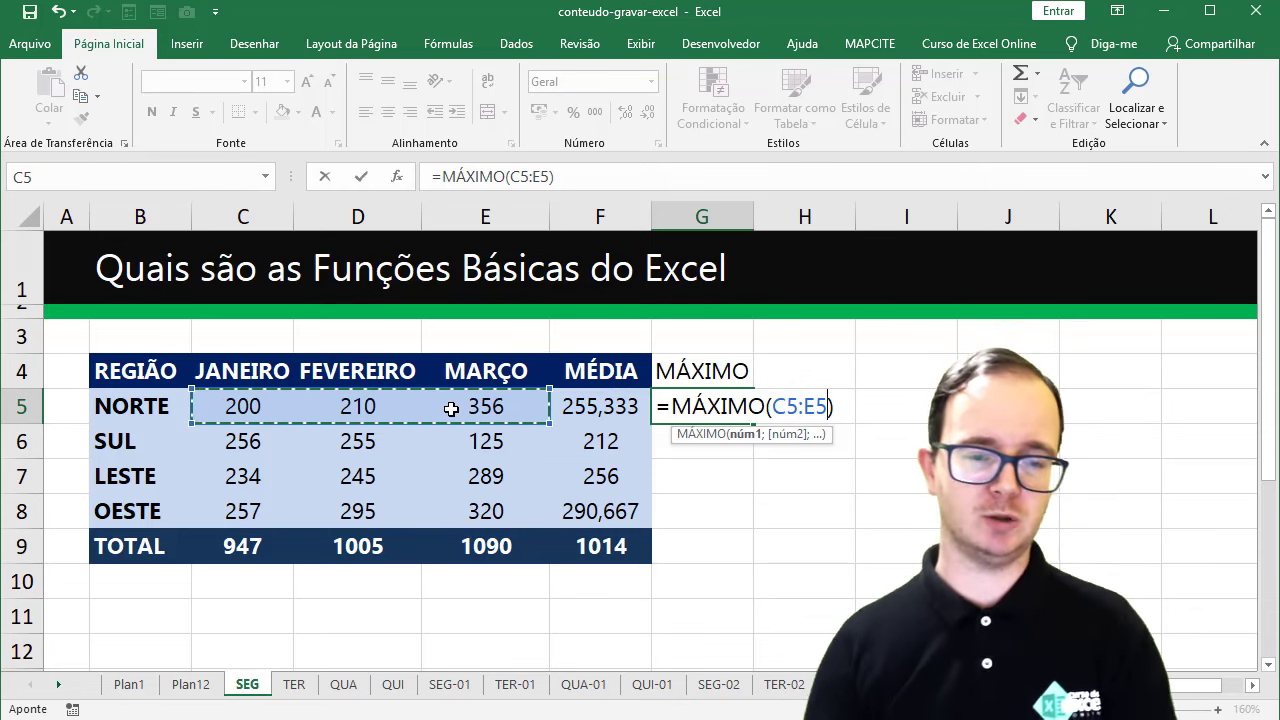
pyautogui.click(229, 400)
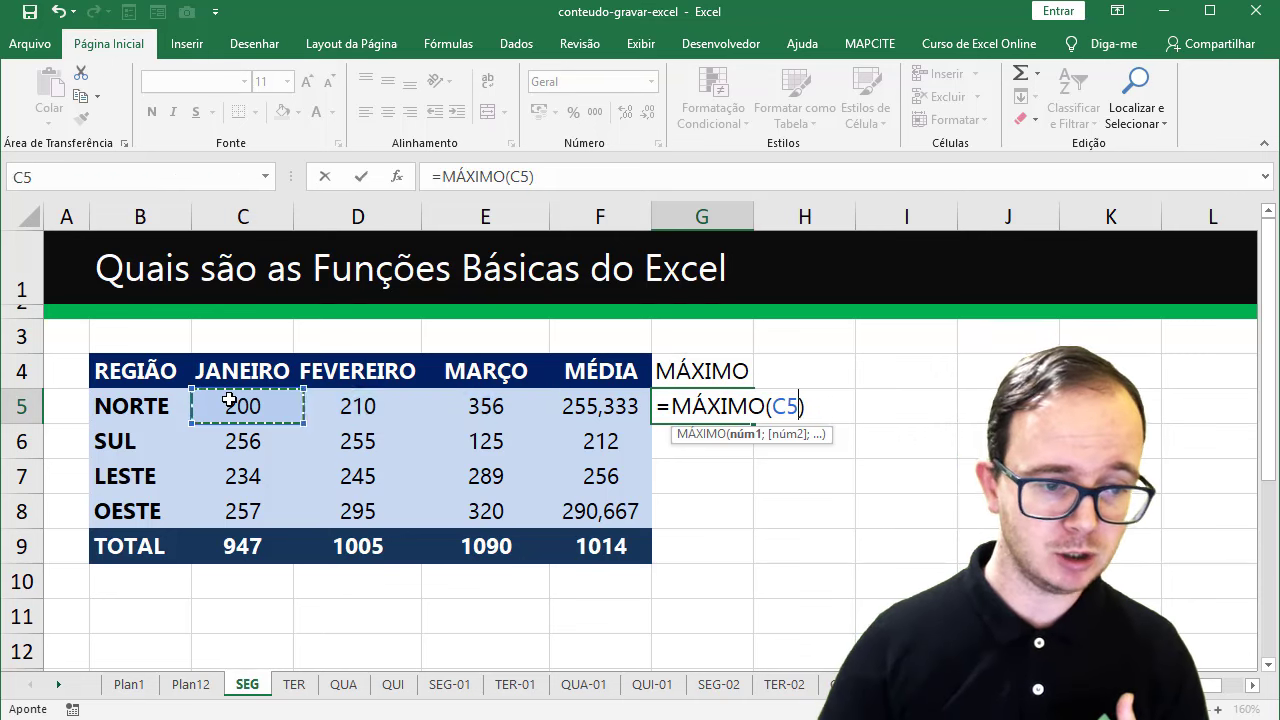
pyautogui.moveTo(229, 400); pyautogui.dragTo(500, 403)
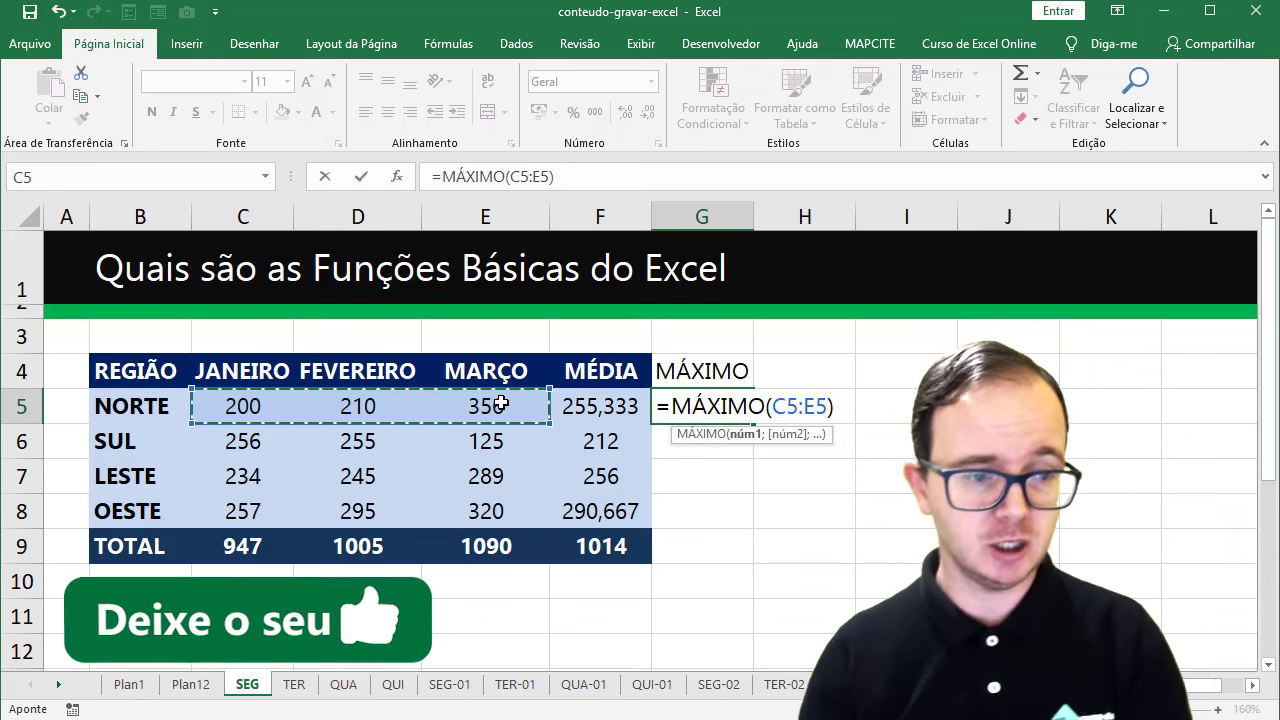
pyautogui.press('Return')
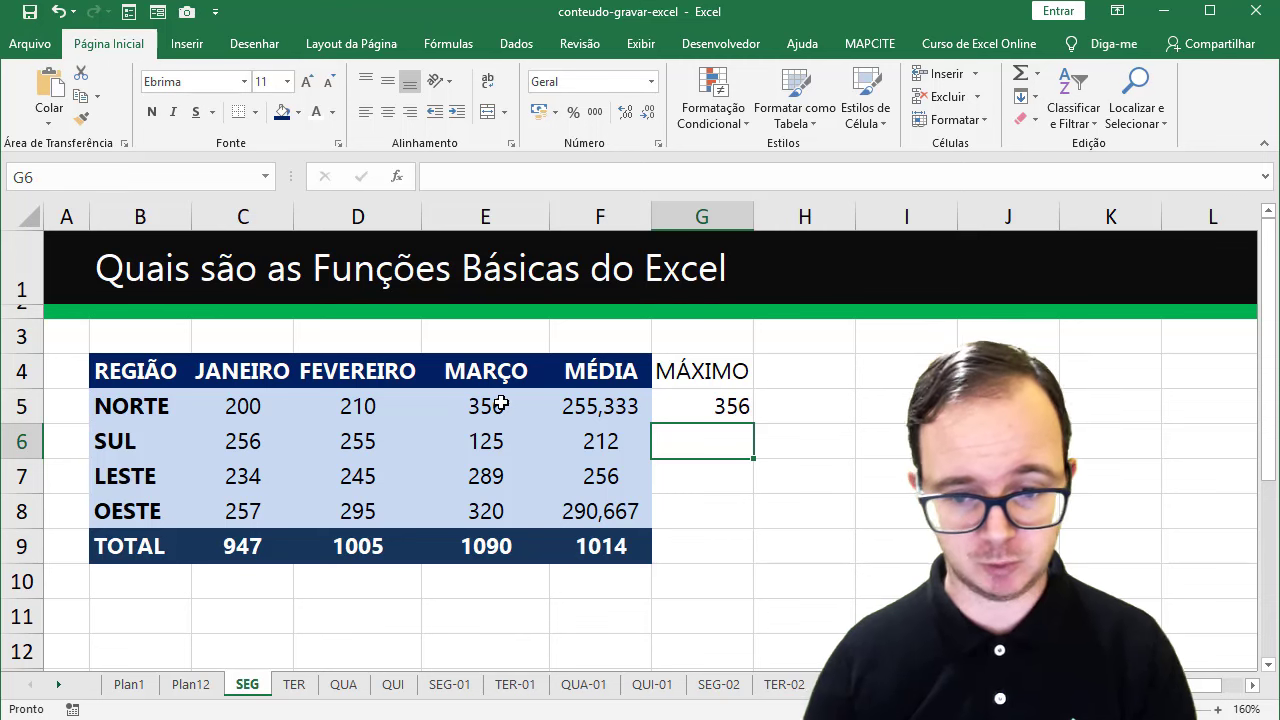
pyautogui.click(731, 408)
pyautogui.moveTo(753, 424); pyautogui.dragTo(760, 517)
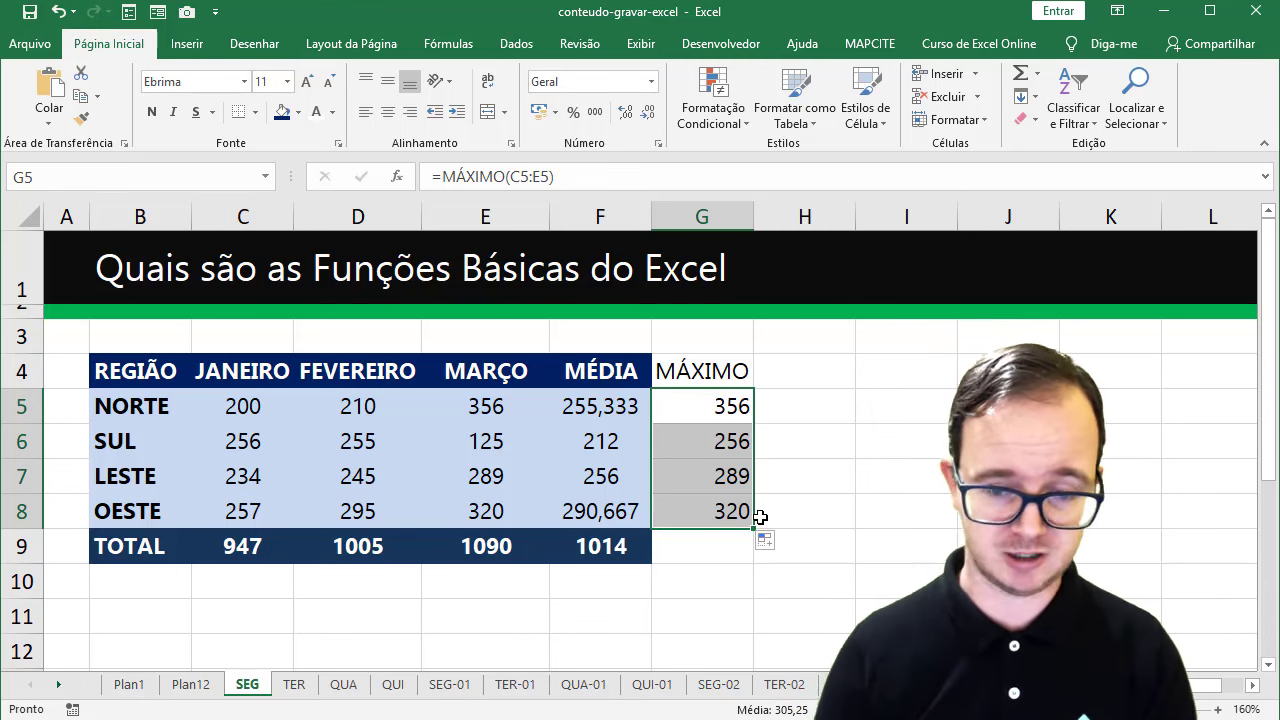
# Enter the header MÍNIMO in H4, beside the MÁXIMO header.
pyautogui.click(801, 364)
pyautogui.write('MÍNIMO')
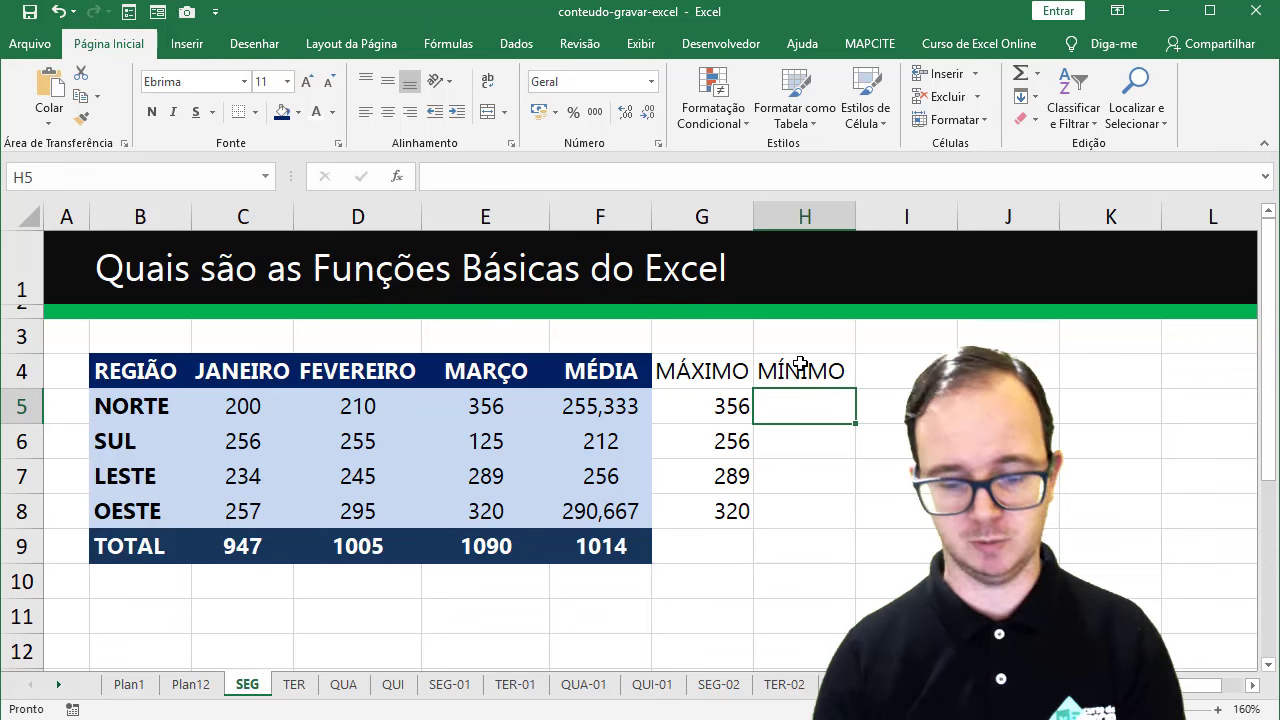
pyautogui.write('=,')
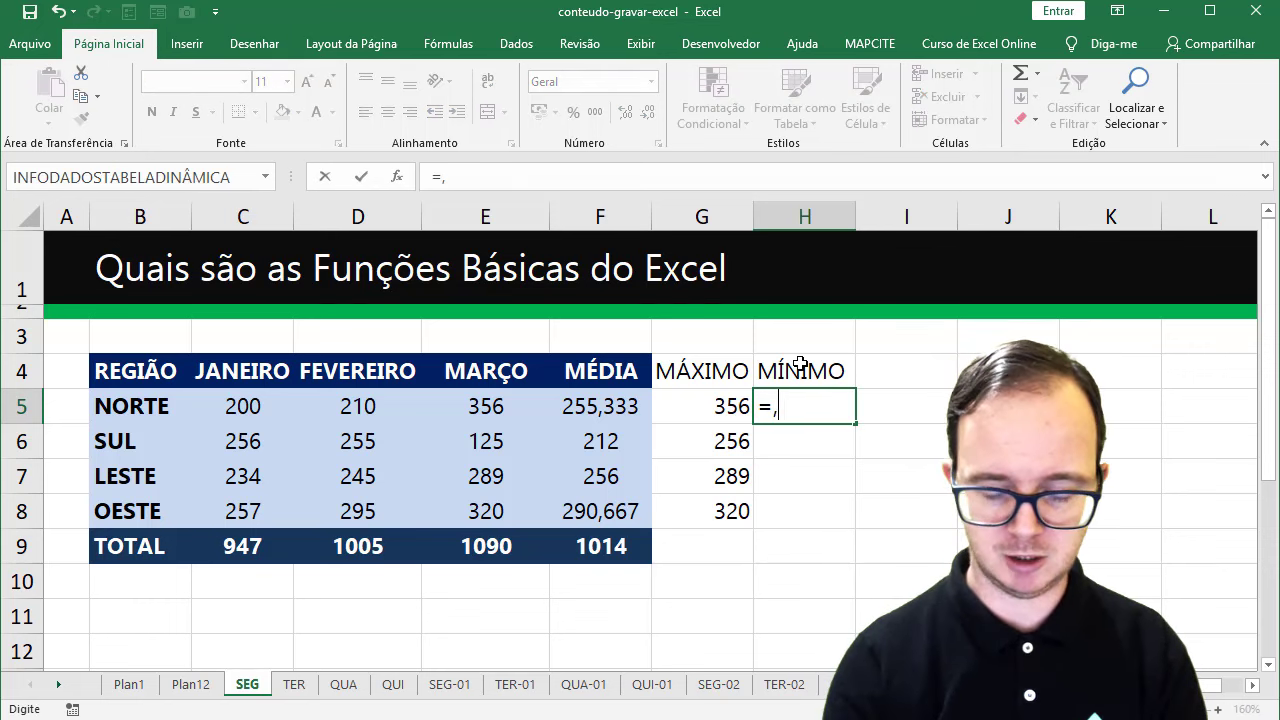
pyautogui.write('ÍNIMO')
pyautogui.press('BackSpace')
pyautogui.press('BackSpace')
pyautogui.press('BackSpace')
pyautogui.press('BackSpace')
pyautogui.press('BackSpace')
pyautogui.press('BackSpace')
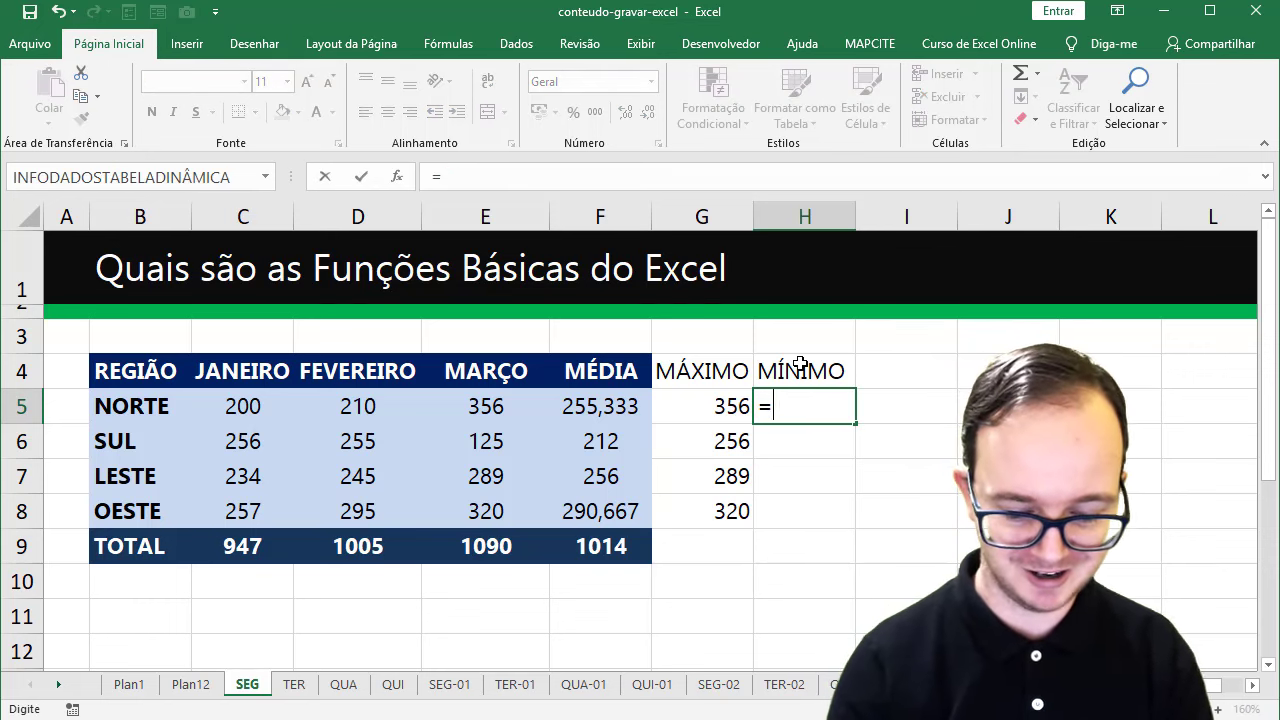
pyautogui.write('MÍNIMO')
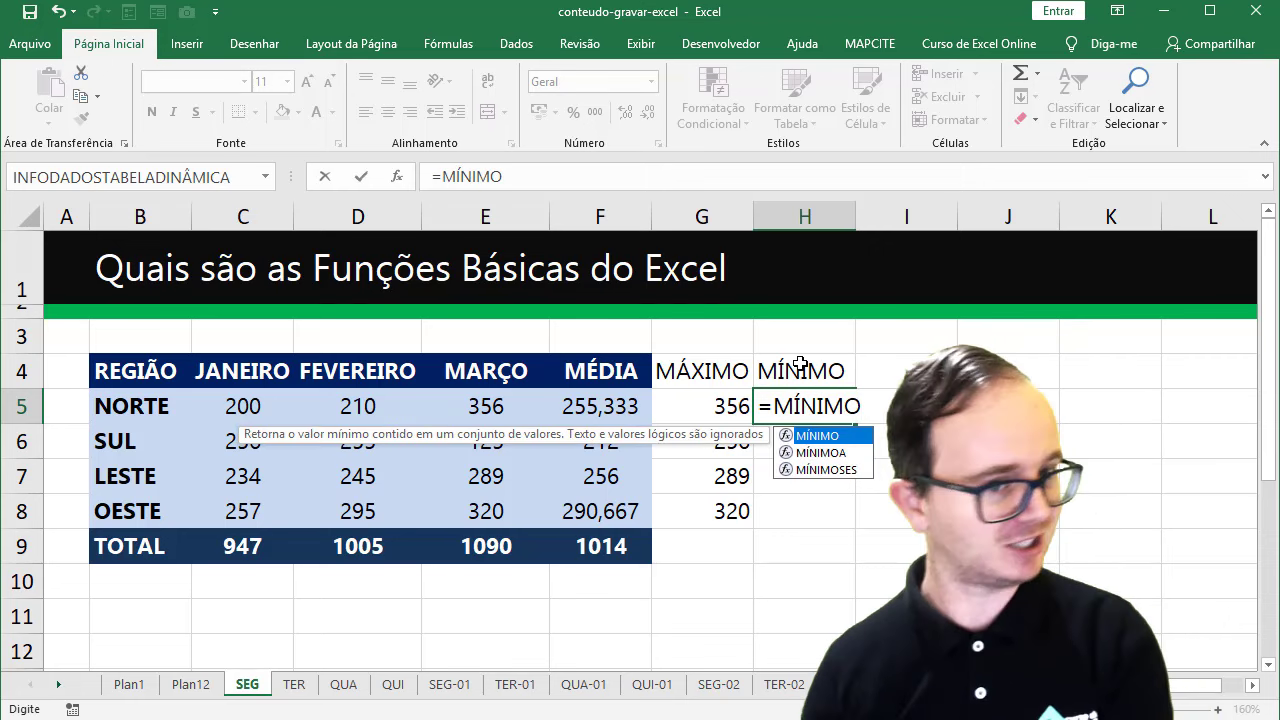
pyautogui.write('(')
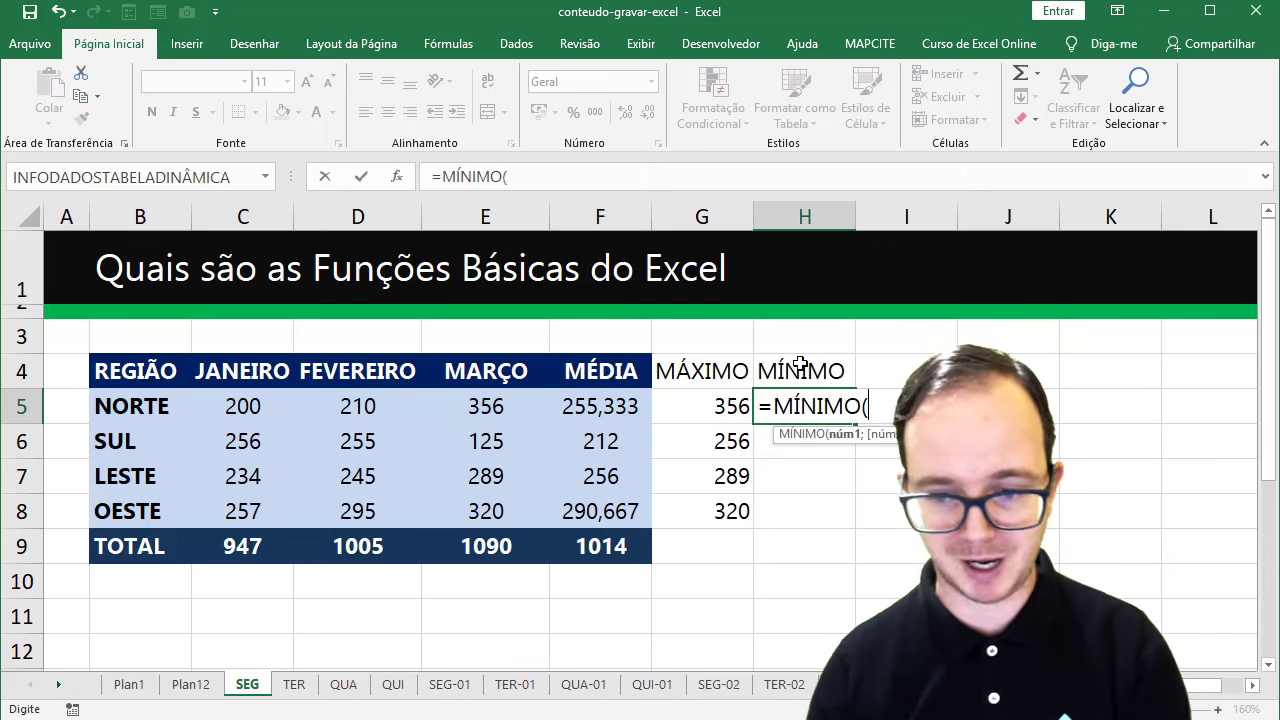
pyautogui.click(246, 403)
pyautogui.moveTo(370, 395); pyautogui.dragTo(490, 395)
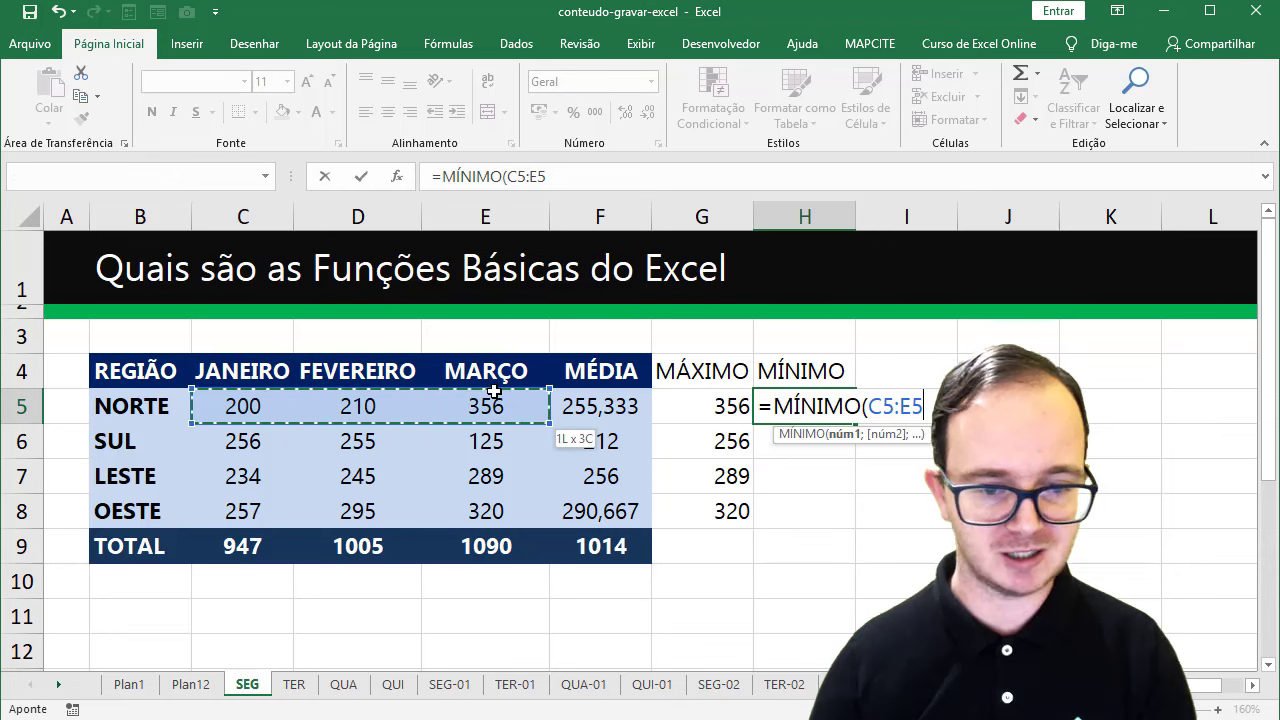
pyautogui.press('Escape')
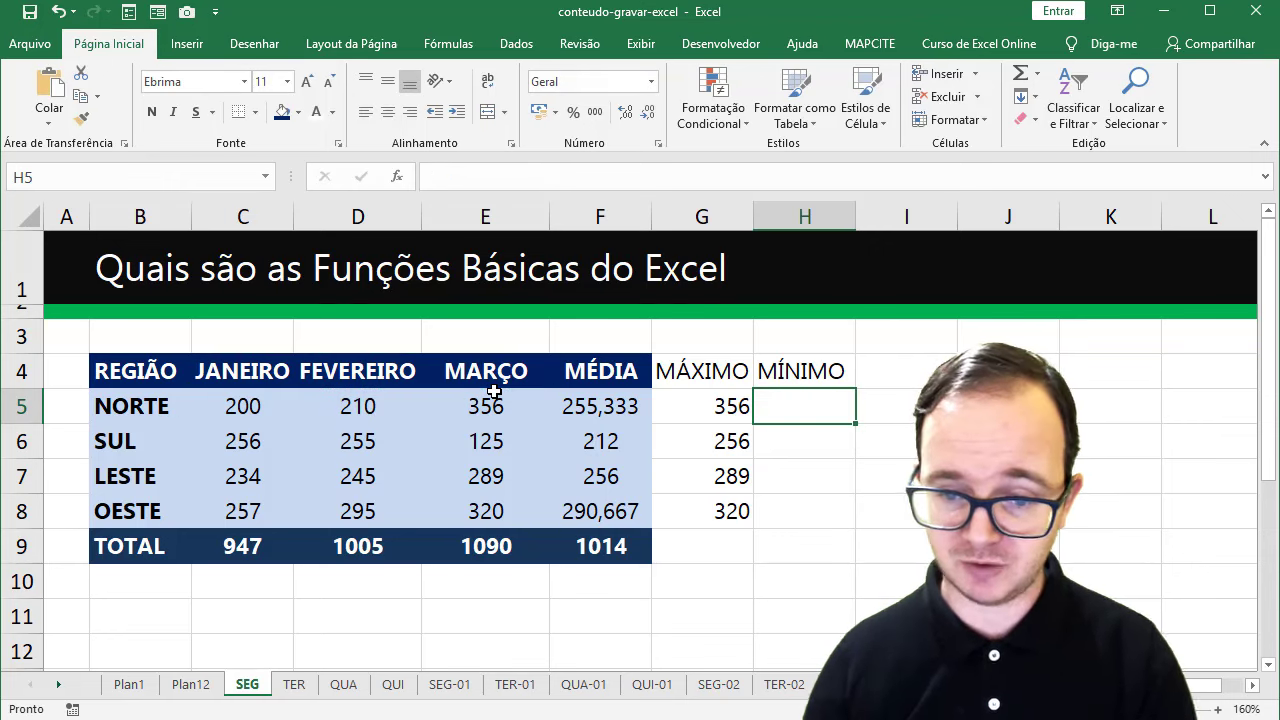
# Calculate the NORTE minimum in H5 with =MÍNIMO(C5:E5), using the AutoSum Mín function, and copy the formula down to H8.
pyautogui.click(1036, 76)
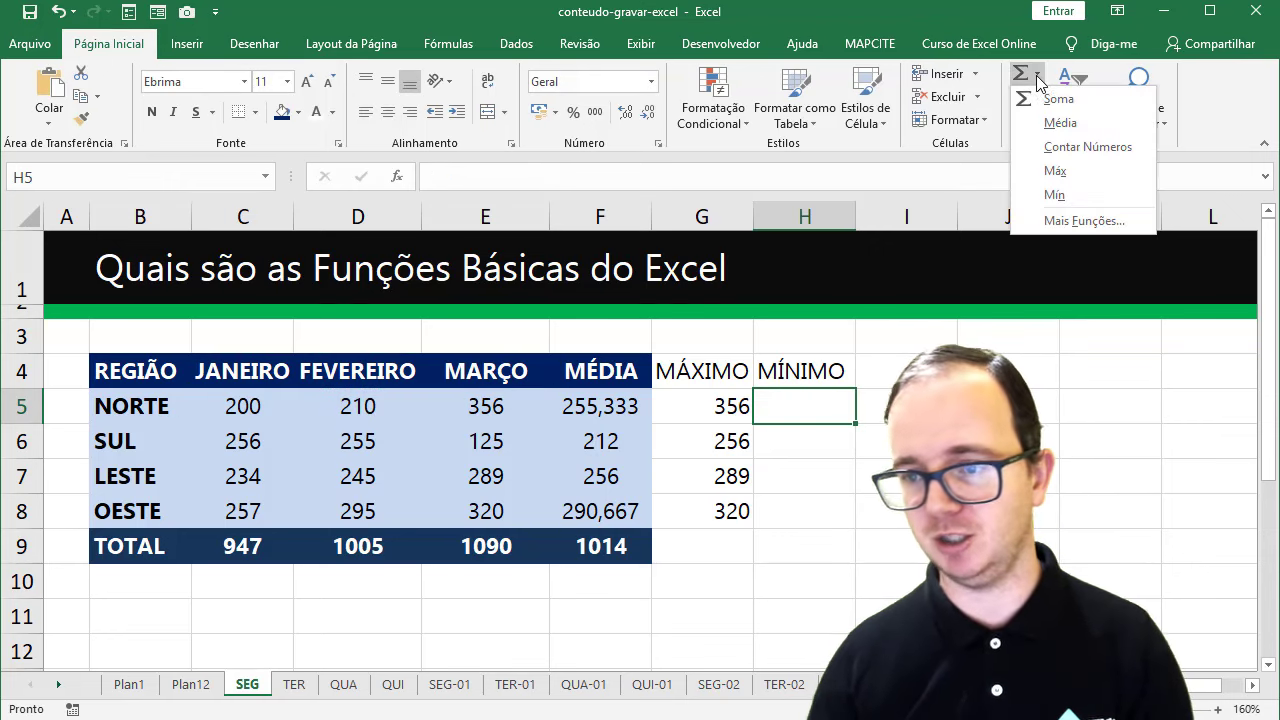
pyautogui.click(1052, 193)
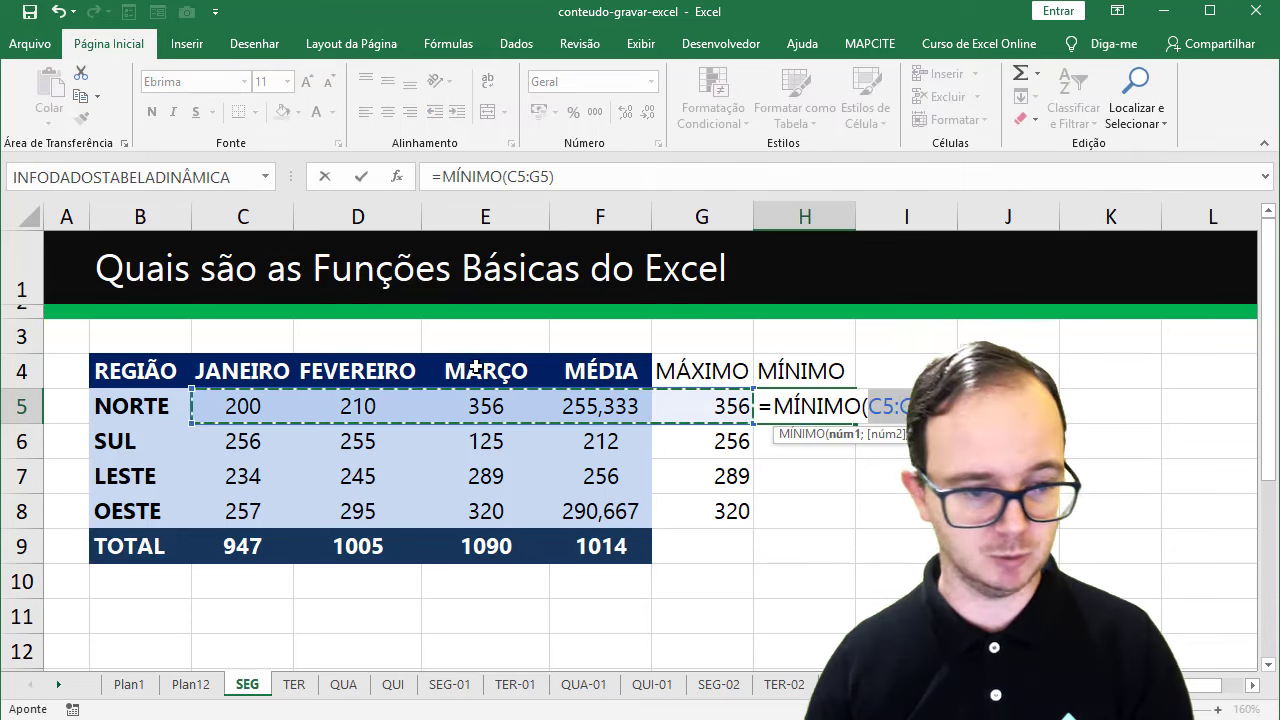
pyautogui.moveTo(232, 408); pyautogui.dragTo(454, 400)
pyautogui.press('Return')
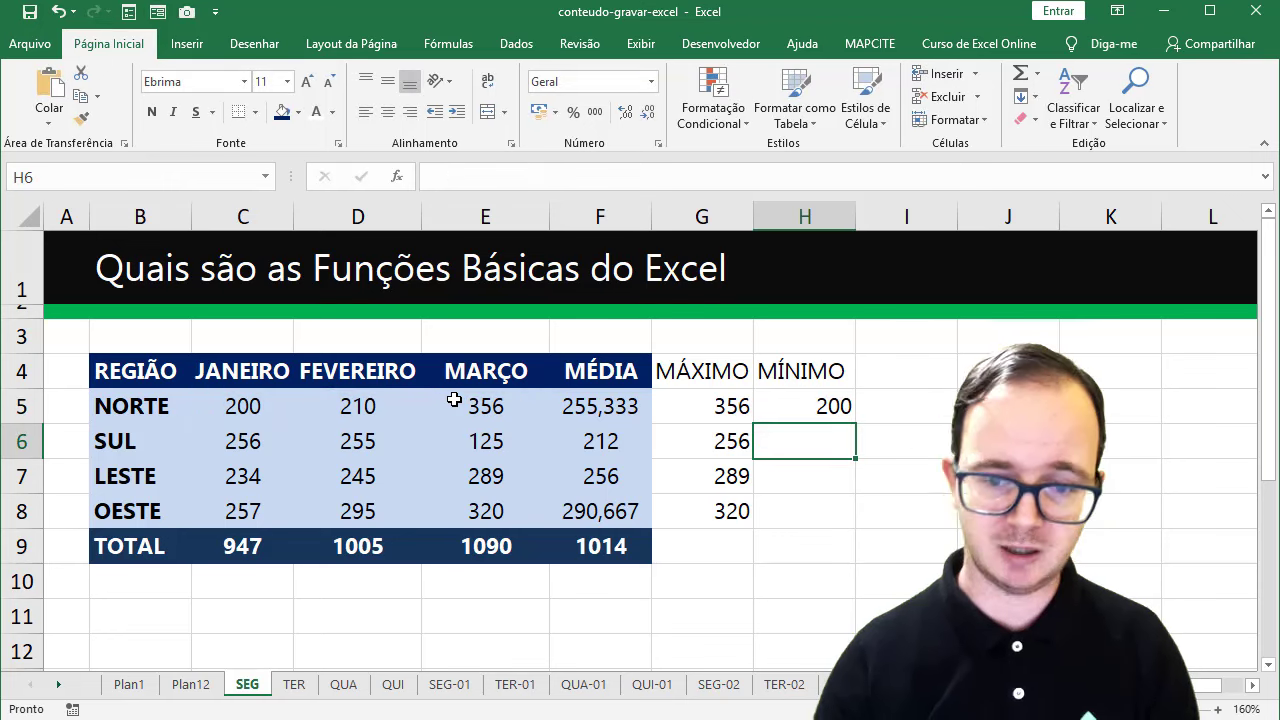
pyautogui.click(822, 400)
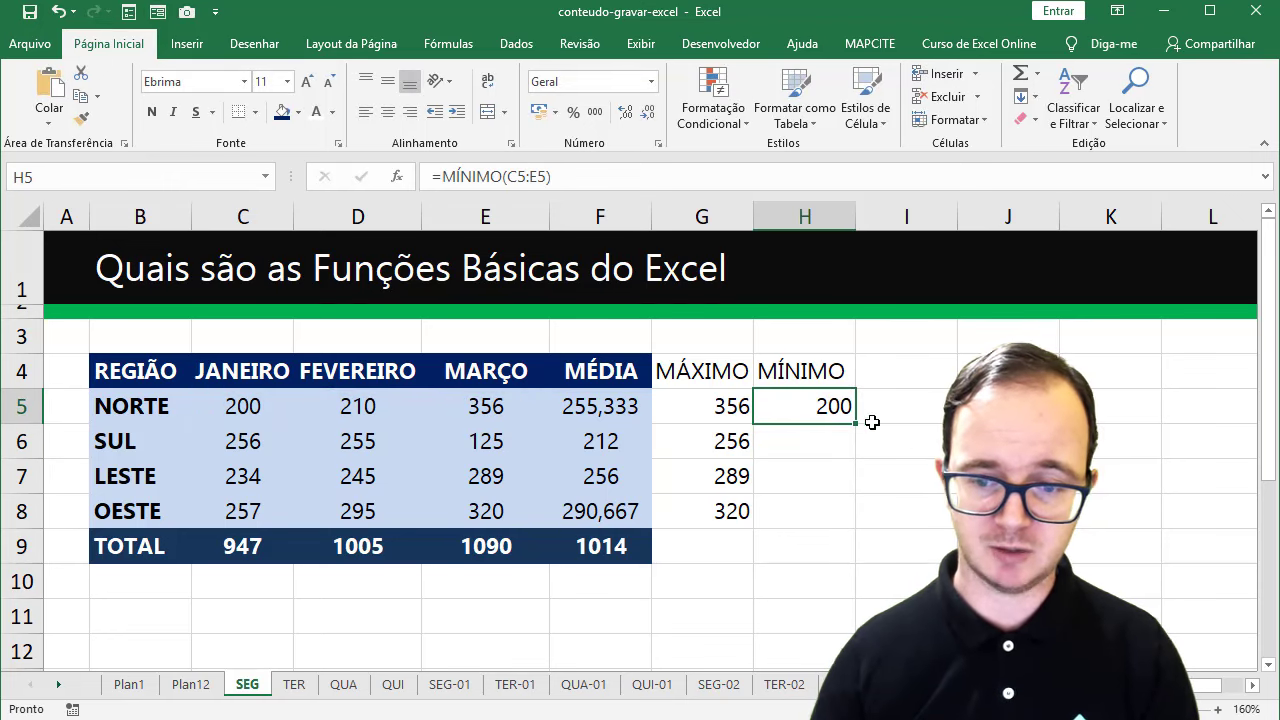
pyautogui.moveTo(857, 423); pyautogui.dragTo(852, 524)
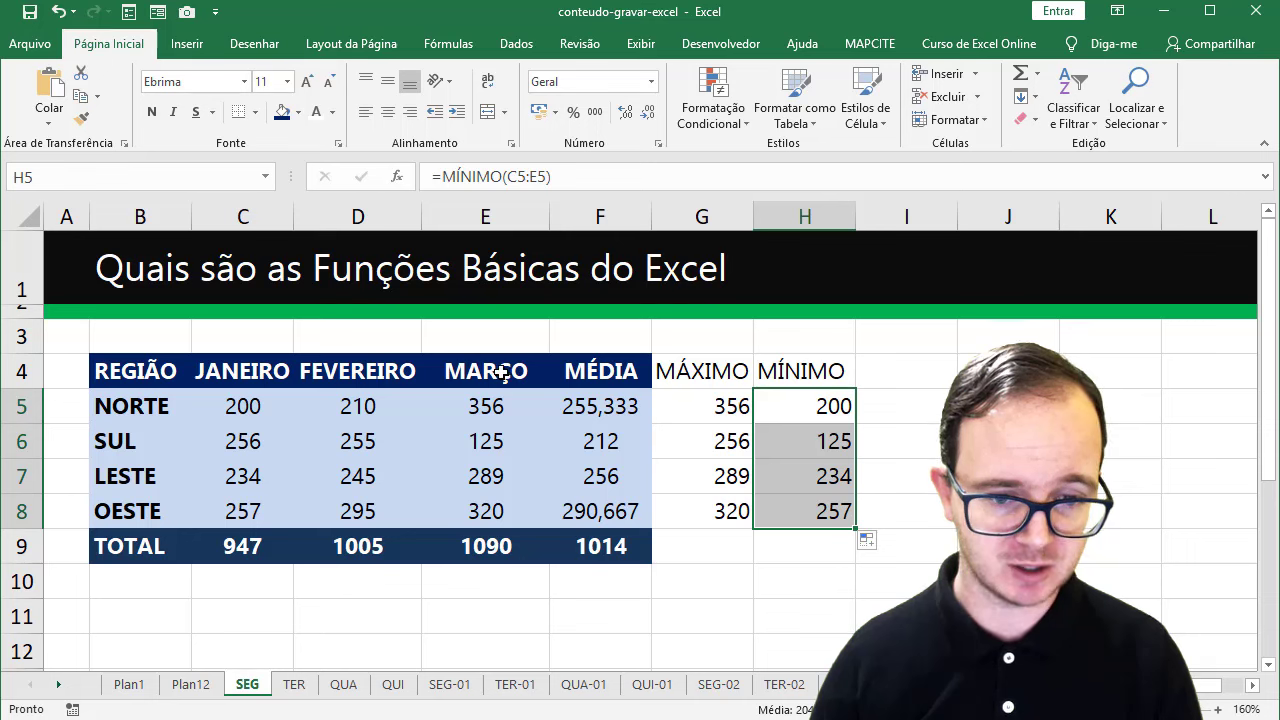
# Copy the formatting of the MARÇO column, E4:E9, onto the MÁXIMO and MÍNIMO columns, G4:H9, with Format Painter.
pyautogui.moveTo(500, 372); pyautogui.dragTo(469, 540)
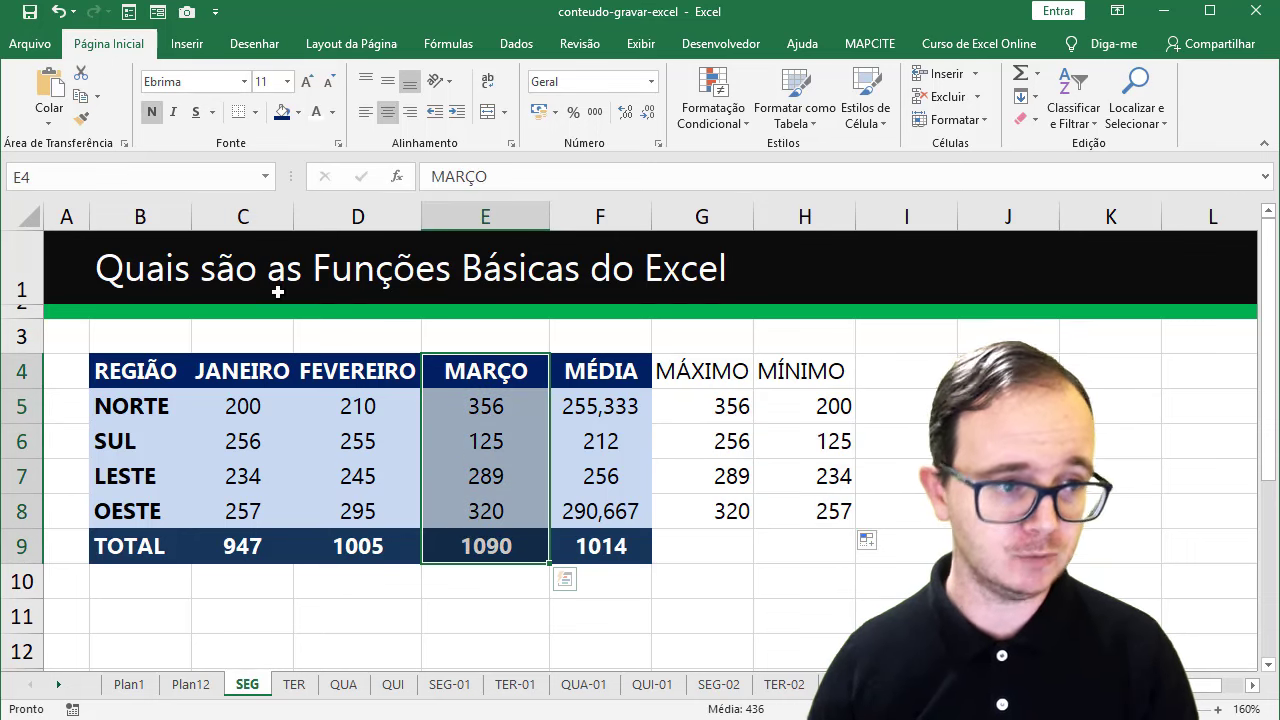
pyautogui.click(82, 119)
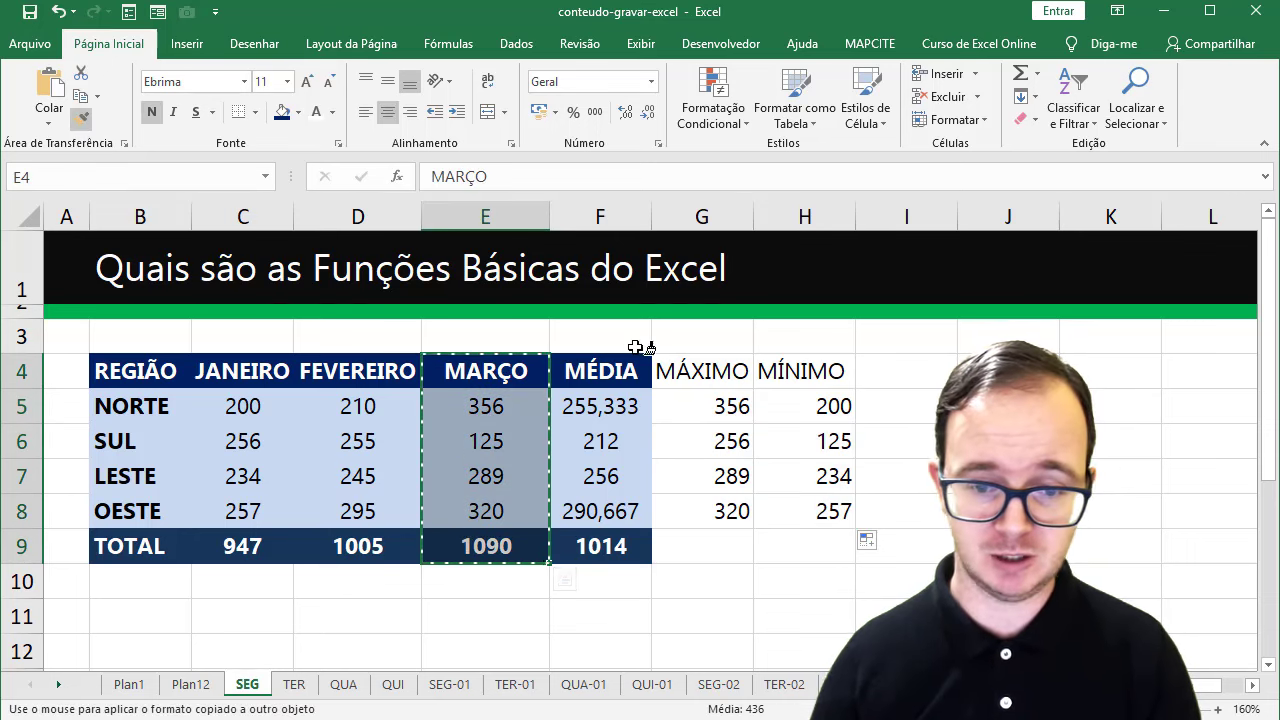
pyautogui.moveTo(671, 366)
pyautogui.mouseDown()
pyautogui.moveTo(823, 514)
pyautogui.moveTo(814, 538)
pyautogui.mouseUp()
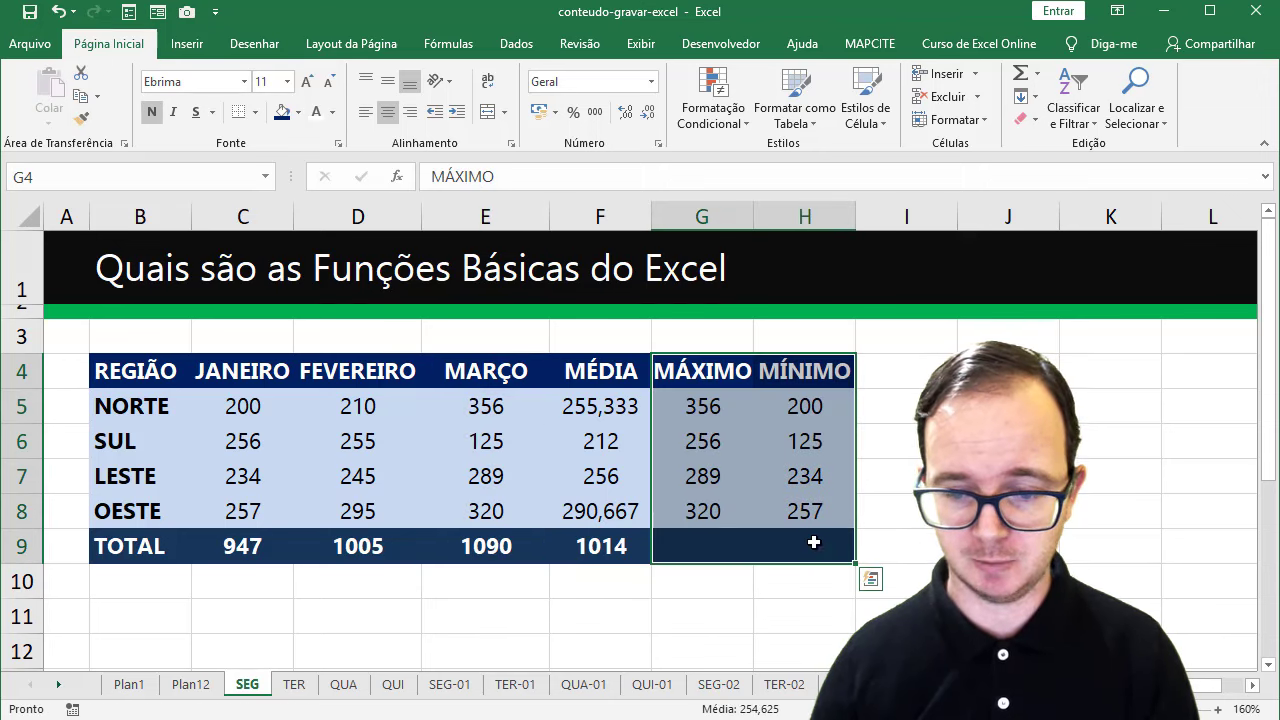
# Total the MÁXIMO and MÍNIMO columns with AutoSum in G9 and H9, summing rows 5 to 8.
pyautogui.click(805, 549)
pyautogui.click(712, 414)
pyautogui.moveTo(712, 414); pyautogui.dragTo(714, 515)
pyautogui.click(703, 543)
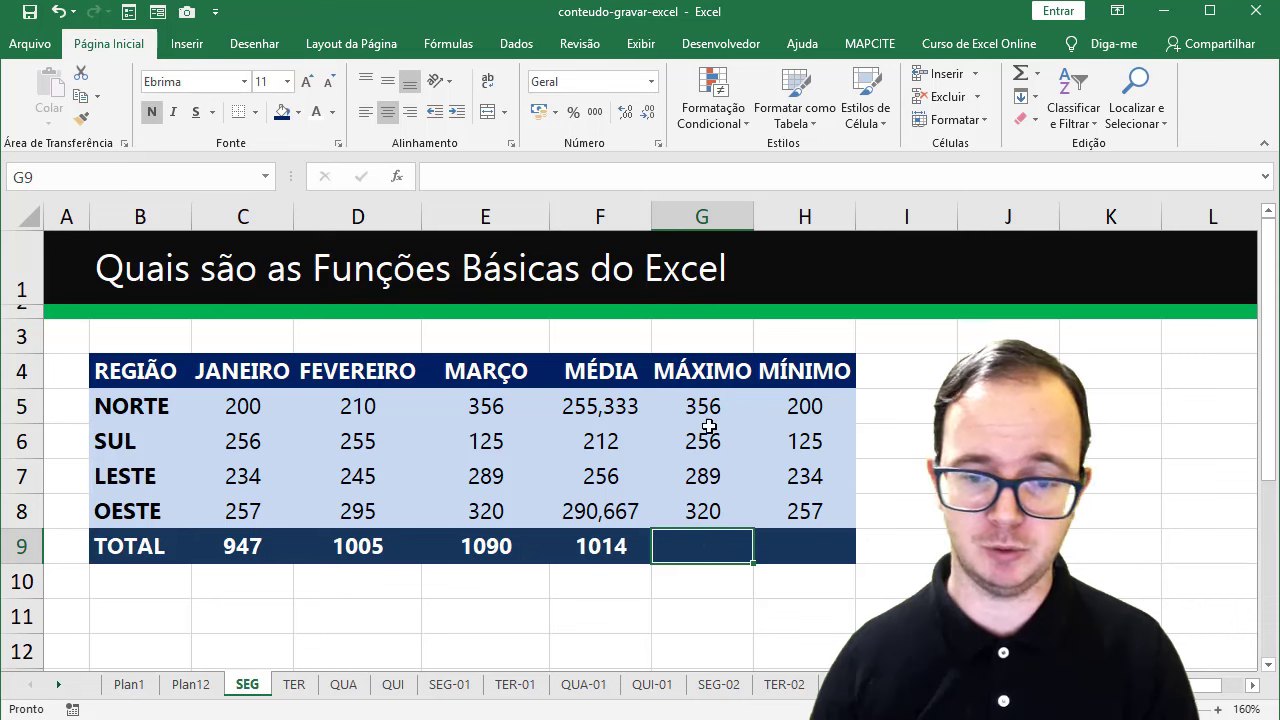
pyautogui.click(1020, 74)
pyautogui.press('Return')
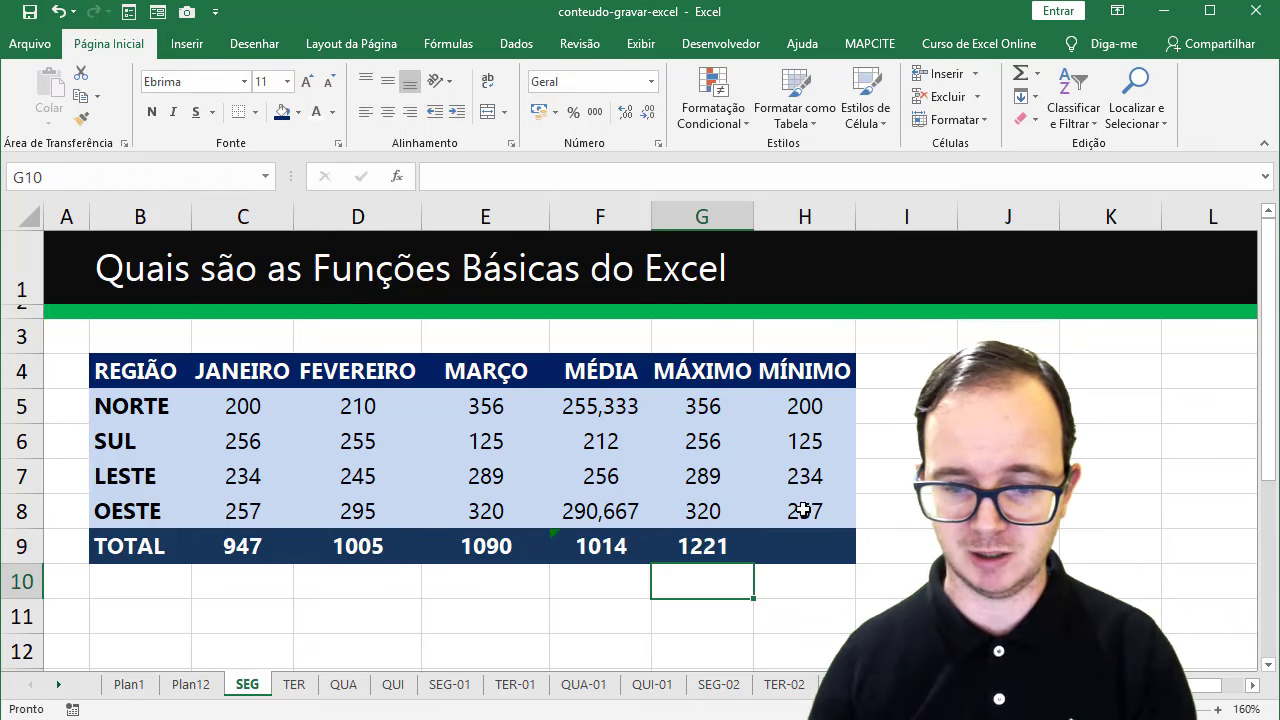
pyautogui.click(807, 545)
pyautogui.click(1020, 74)
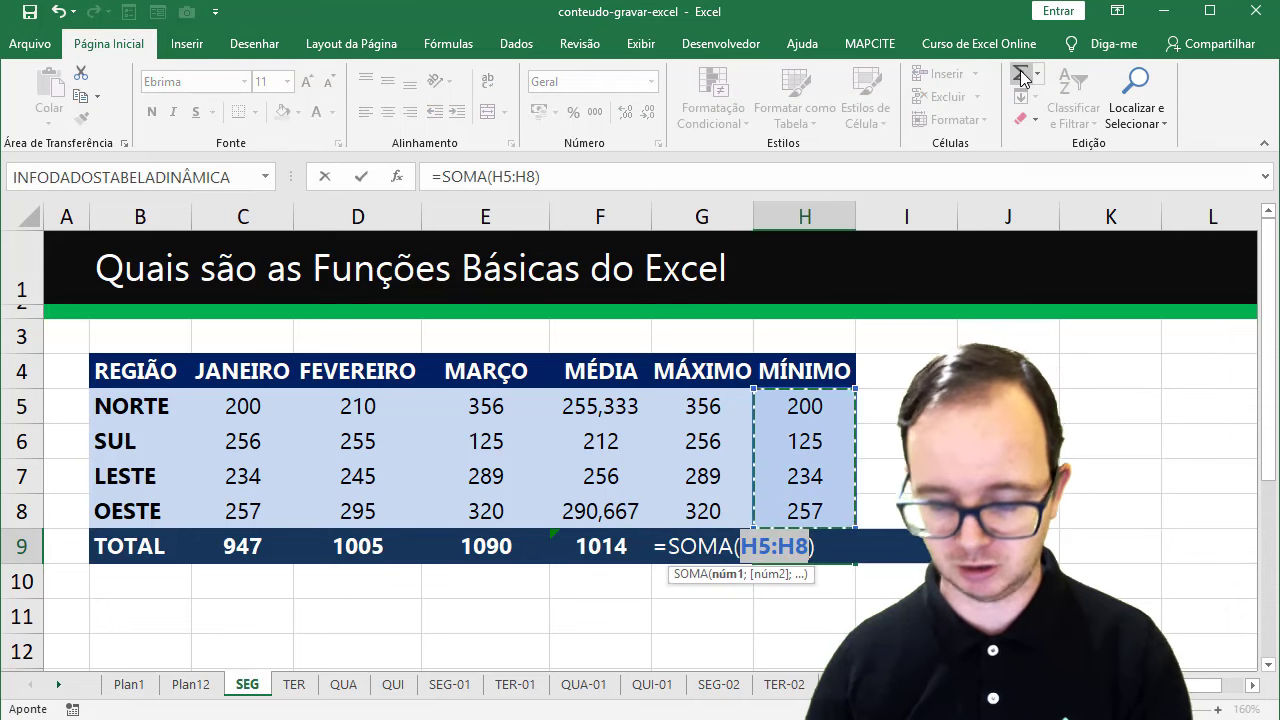
pyautogui.press('Return')
# Replace the average formula in the TOTAL row's F9 with the column sum =SOMA(F5:F8).
pyautogui.click(634, 545)
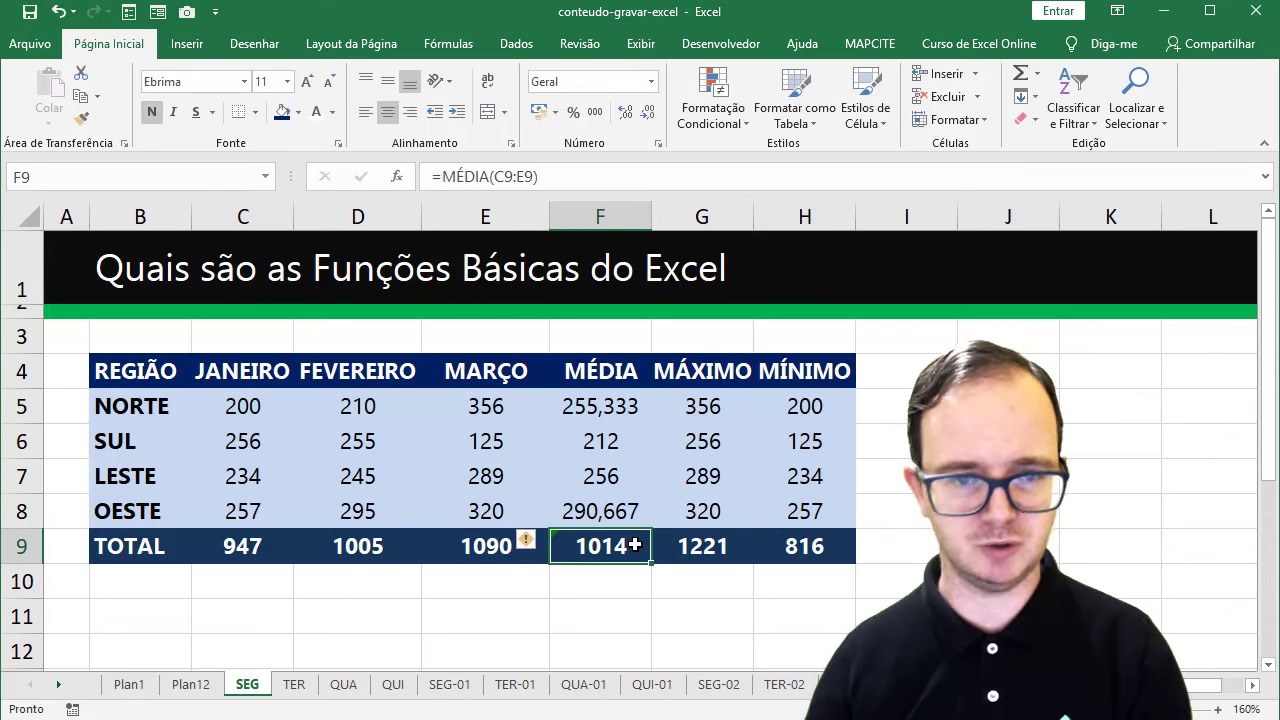
pyautogui.press('Delete')
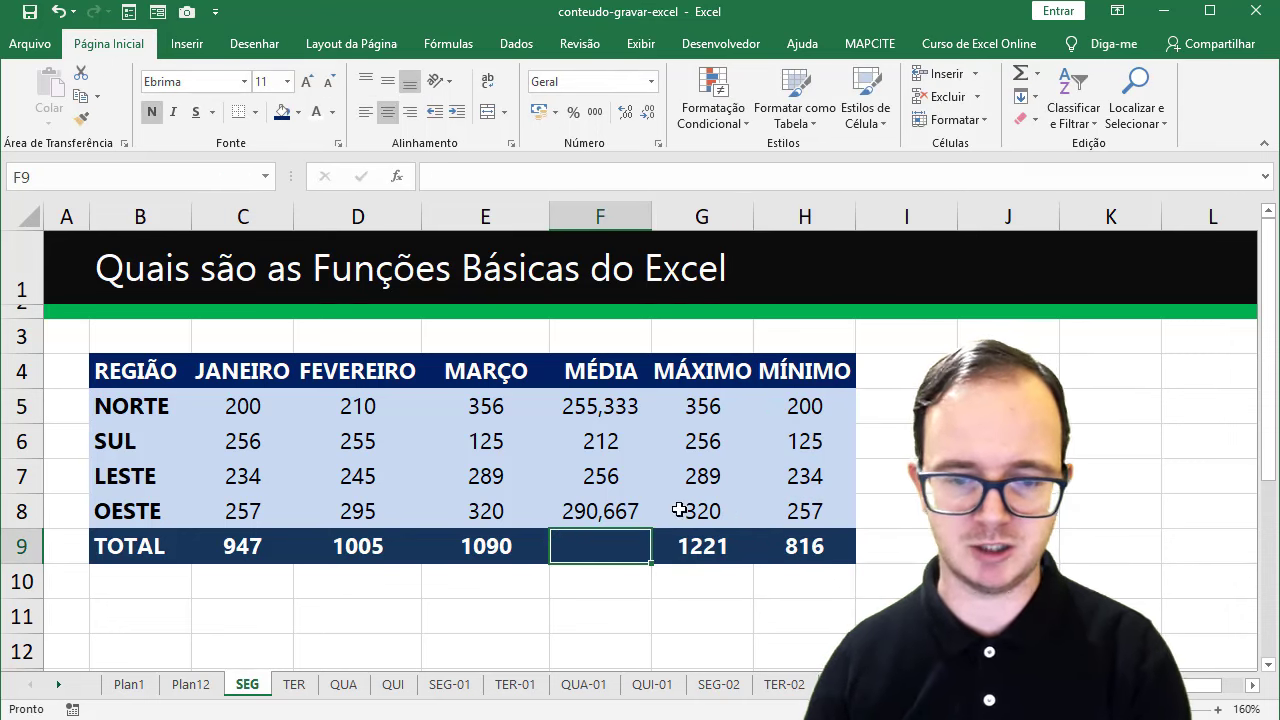
pyautogui.click(1020, 74)
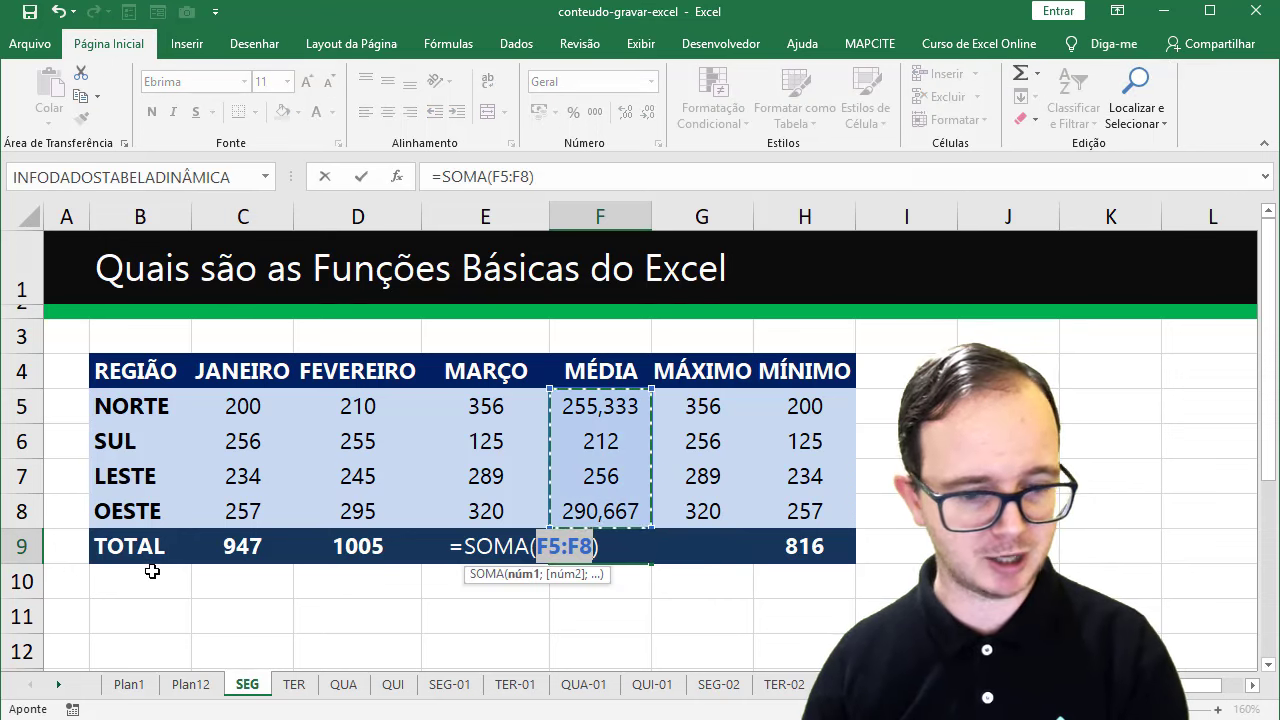
pyautogui.press('Return')
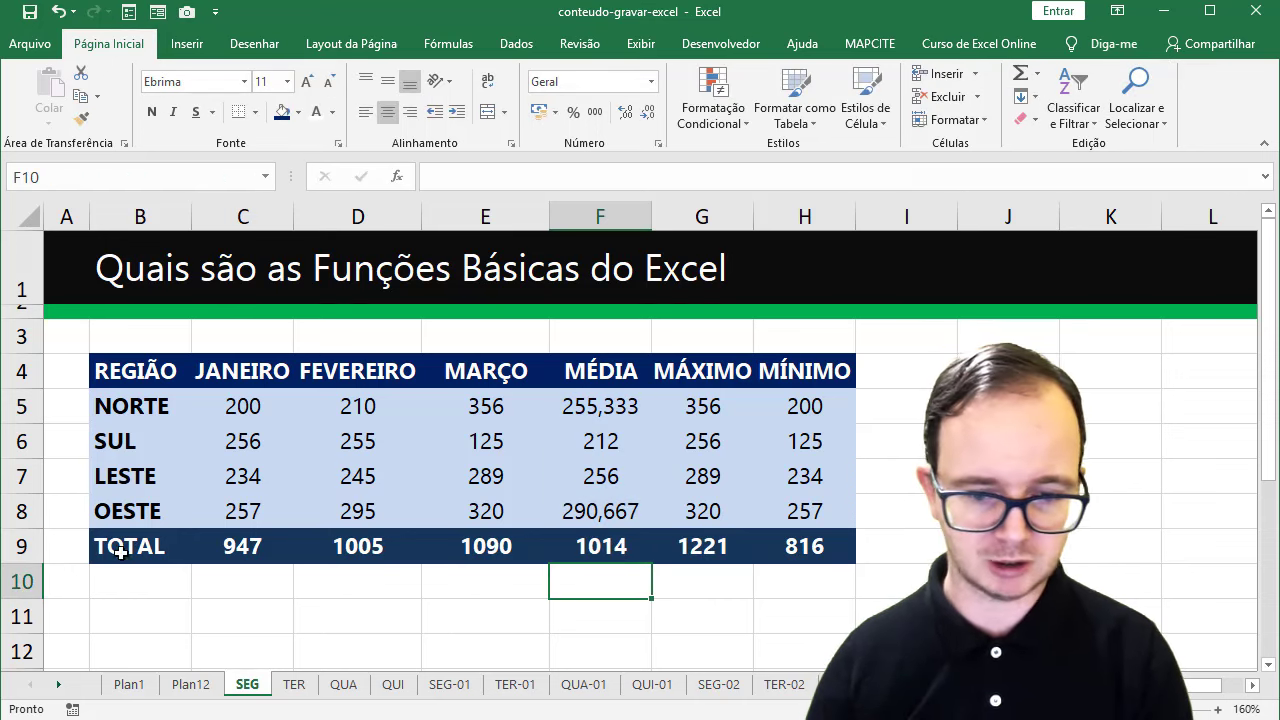
pyautogui.moveTo(236, 548); pyautogui.dragTo(830, 546)
pyautogui.click(890, 507)
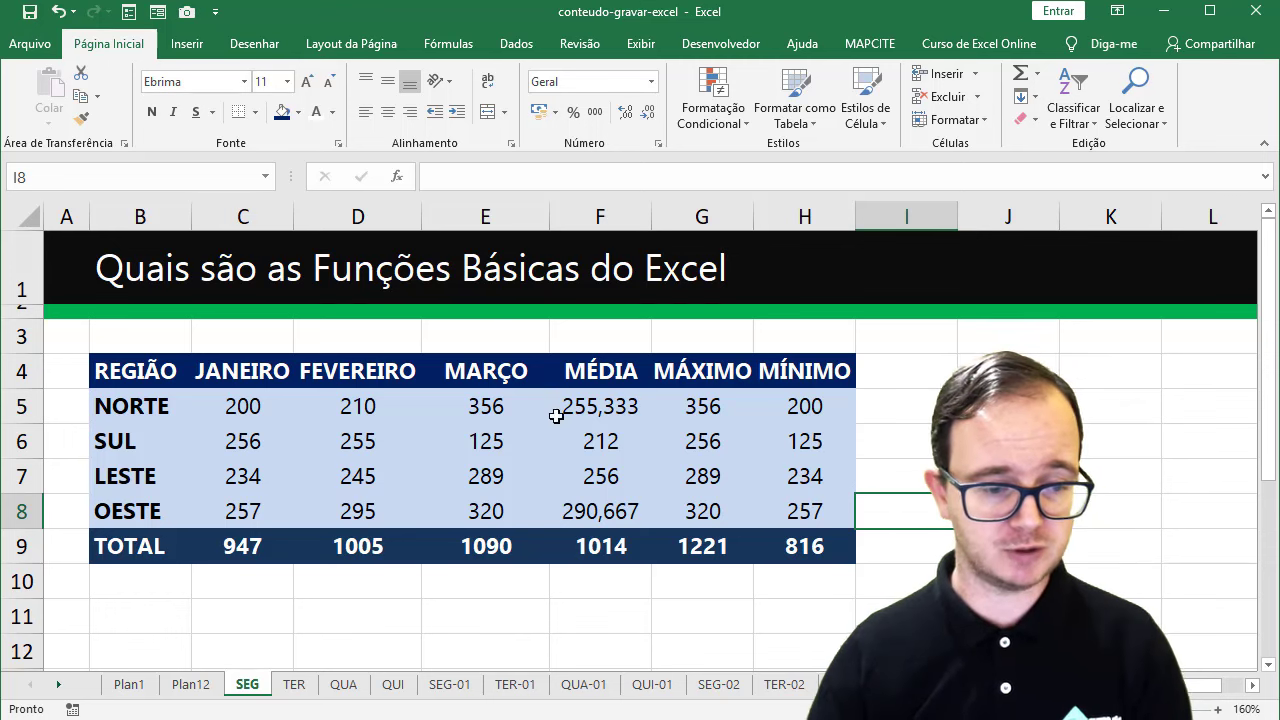
# Enter the label VALORES LANÇADOS in C11, below the table.
pyautogui.moveTo(248, 405); pyautogui.dragTo(466, 510)
pyautogui.click(253, 616)
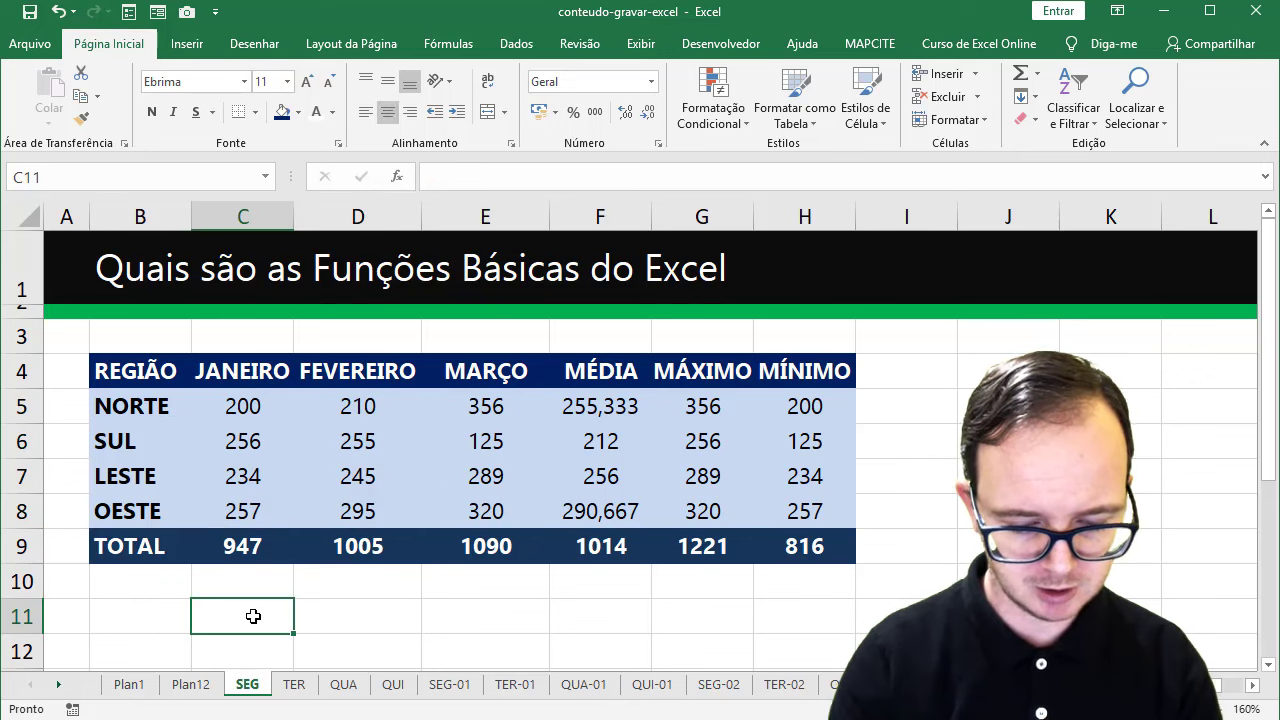
pyautogui.write('VALORES LANÇADOS')
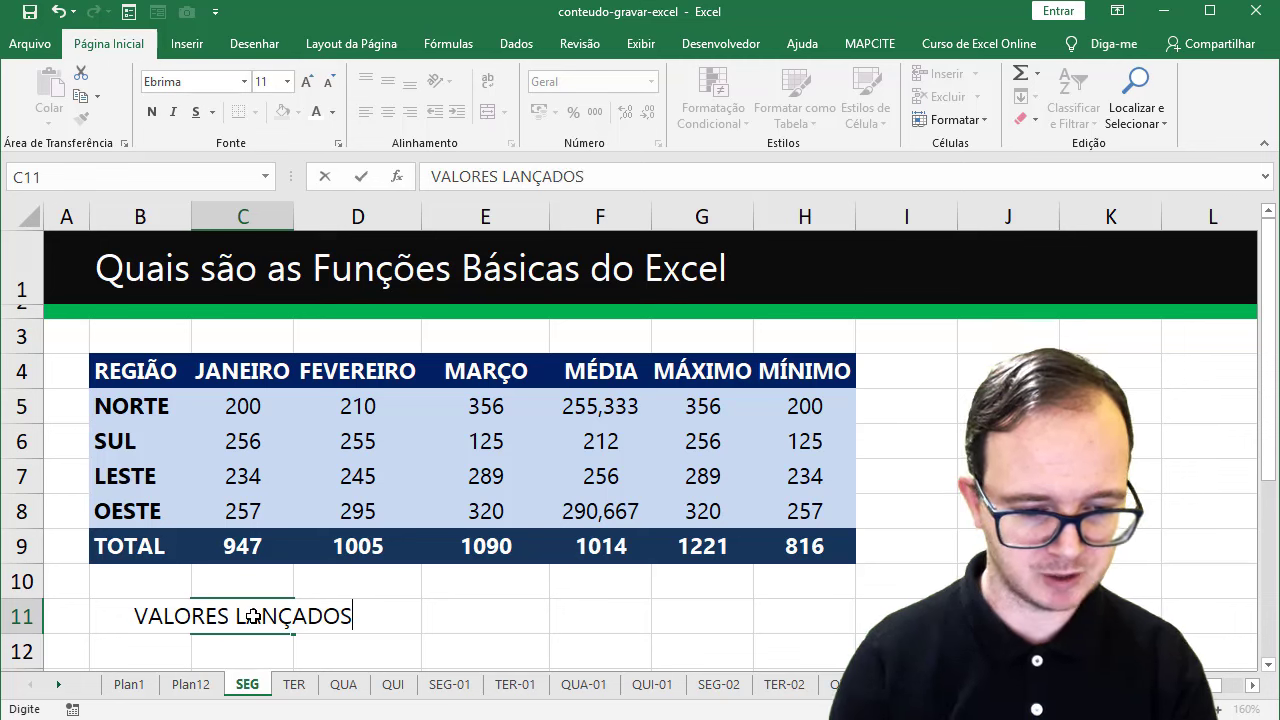
pyautogui.press('Tab')
pyautogui.press('Tab')
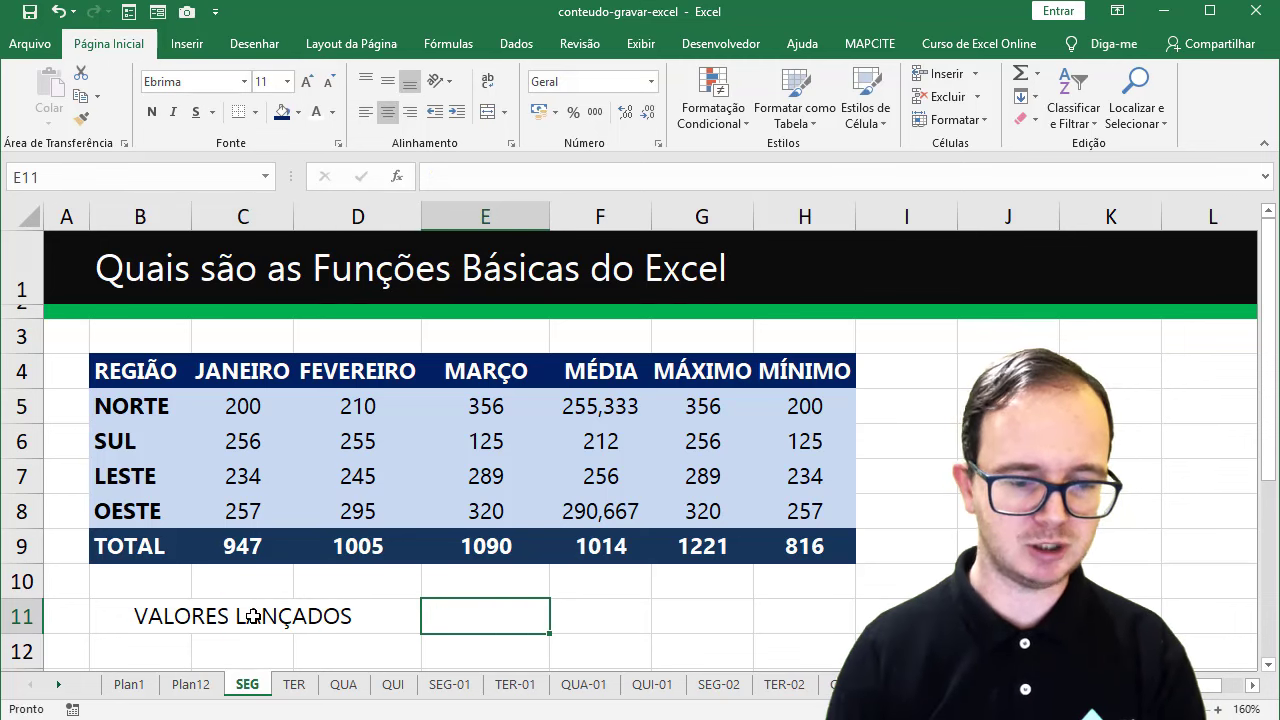
# Count the numeric entries of the three months in E11 with =CONT.NÚM(C5:E8), using the AutoSum Contar Números function.
pyautogui.click(252, 616)
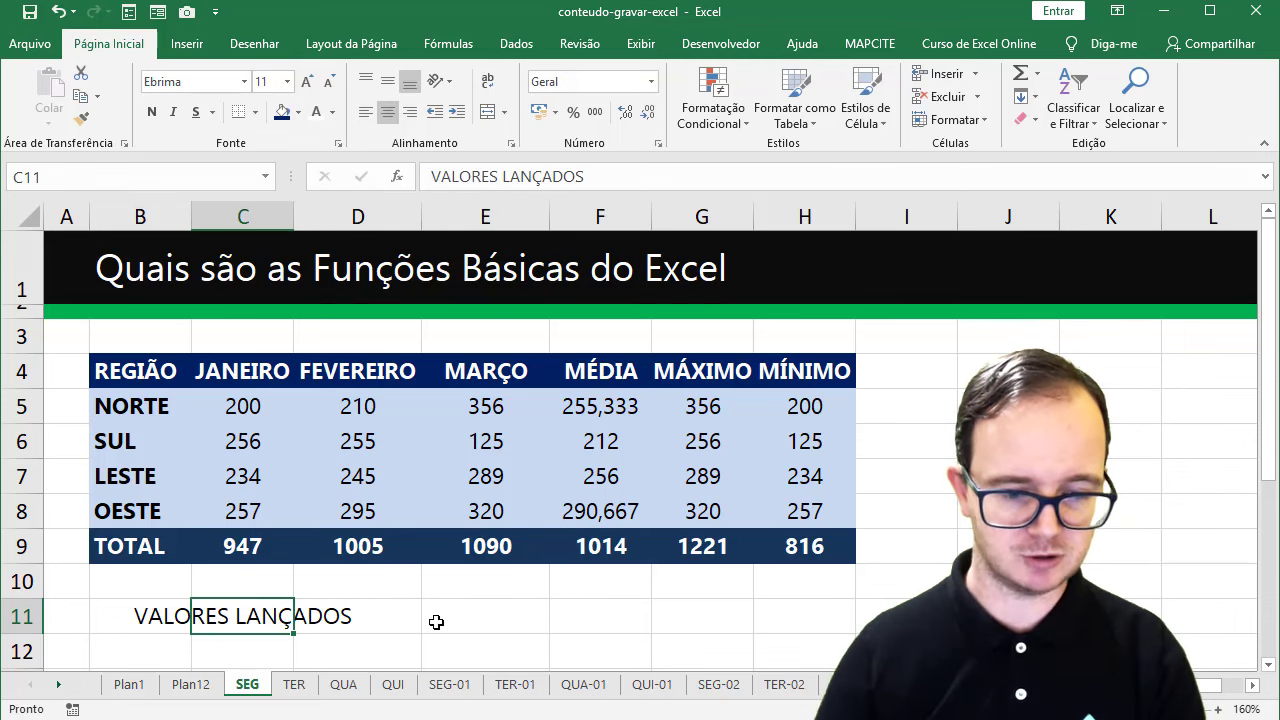
pyautogui.click(480, 610)
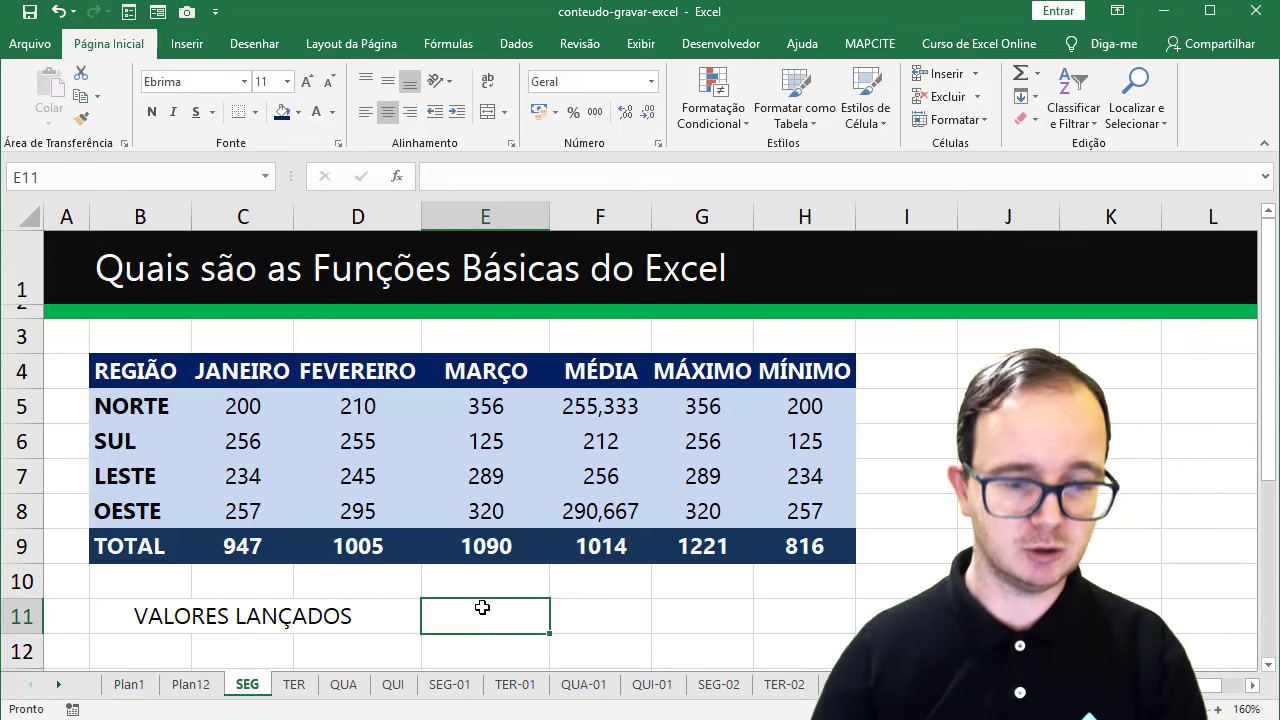
pyautogui.click(1037, 74)
pyautogui.click(1081, 149)
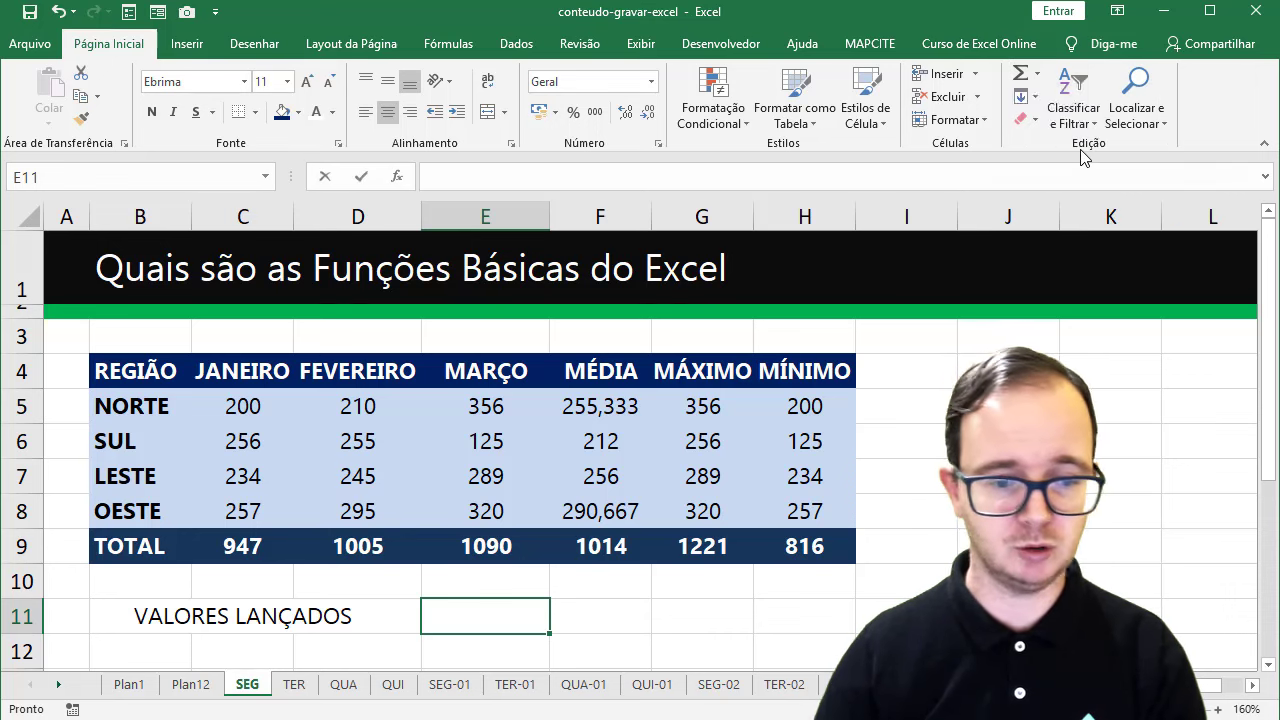
pyautogui.moveTo(236, 404); pyautogui.dragTo(485, 505)
pyautogui.press('Return')
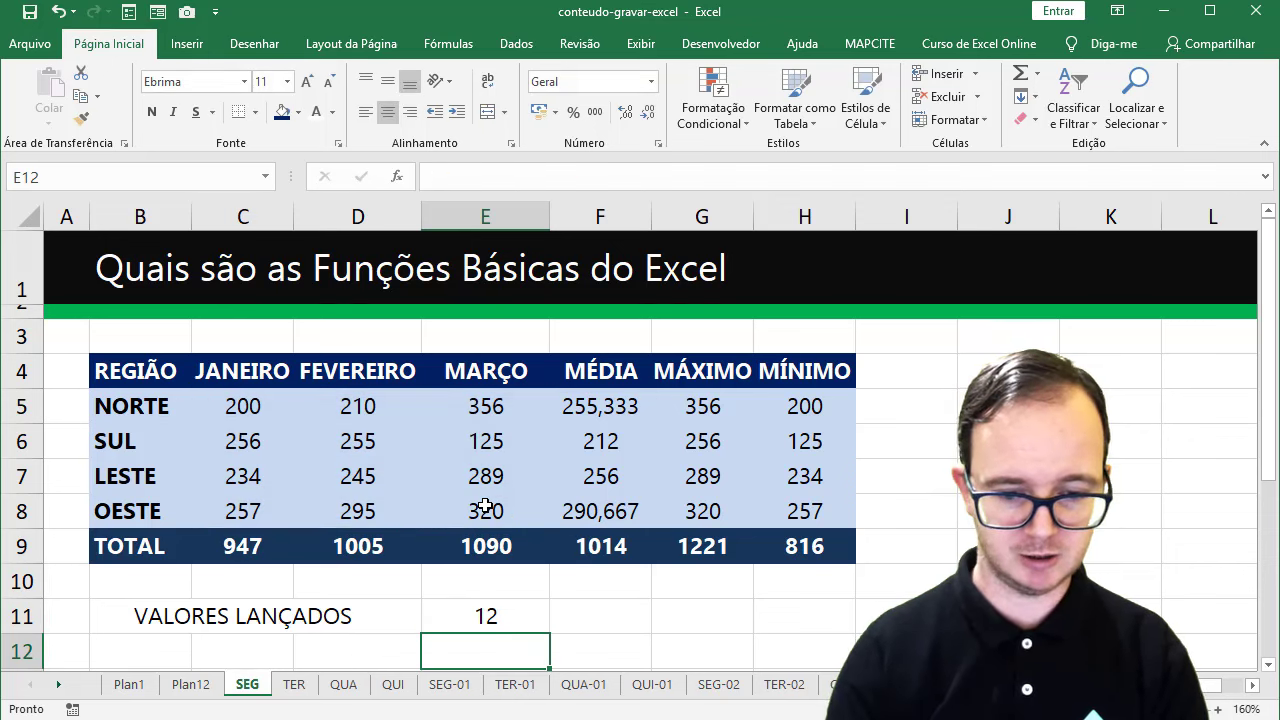
pyautogui.press('Up')
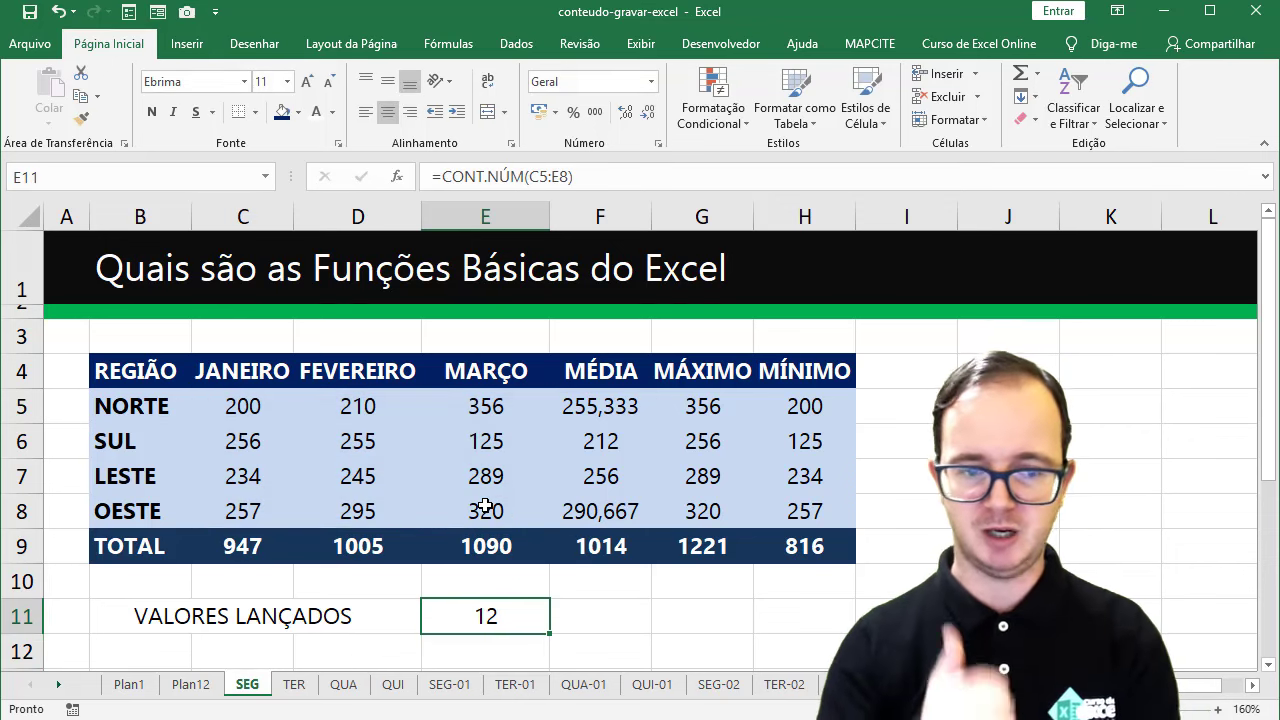
# Clear the LESTE value for MARÇO in E7 and check the count in E11.
pyautogui.press('Up')
pyautogui.press('Up')
pyautogui.press('Up')
pyautogui.press('Up')
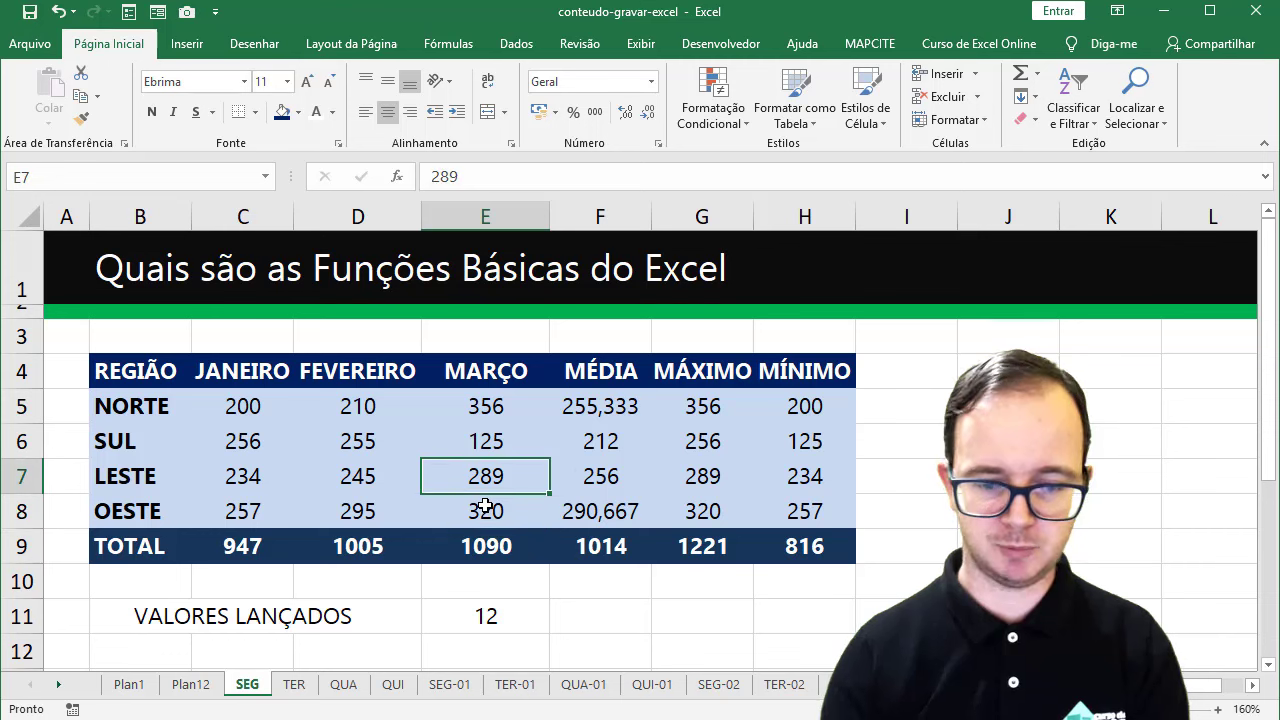
pyautogui.press('Delete')
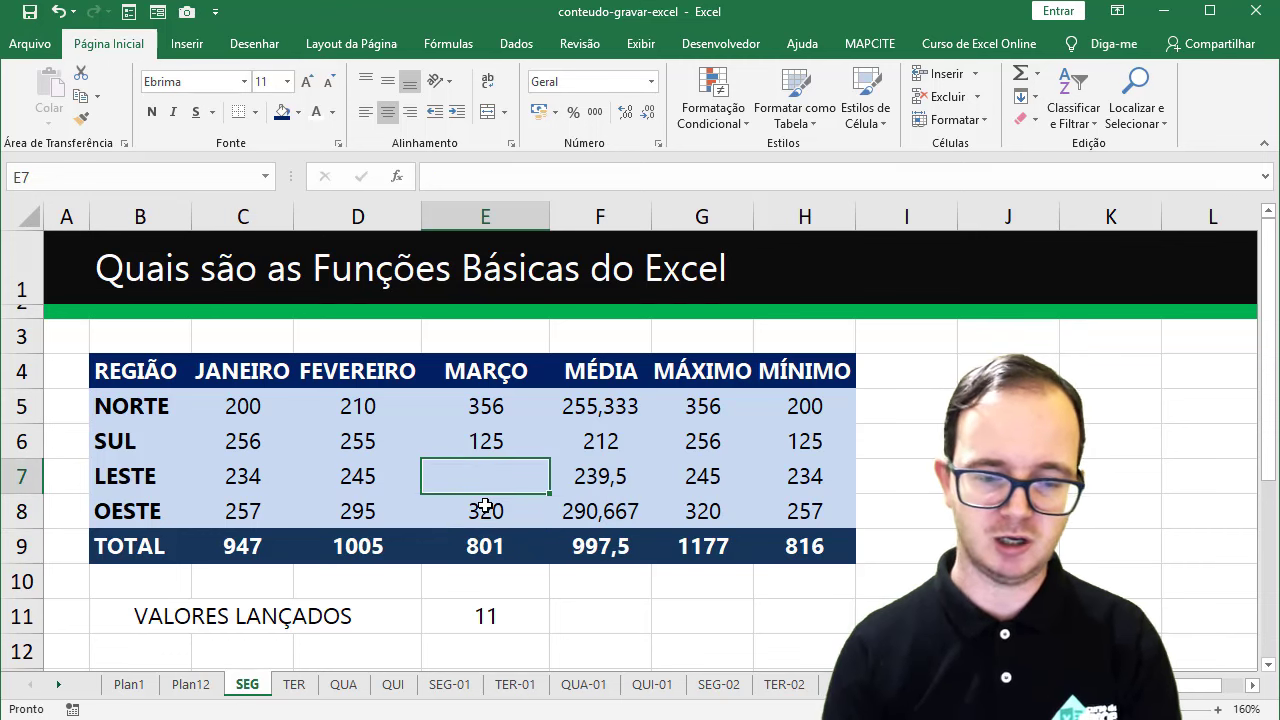
pyautogui.press('Down')
pyautogui.press('Down')
pyautogui.press('Down')
pyautogui.press('Down')
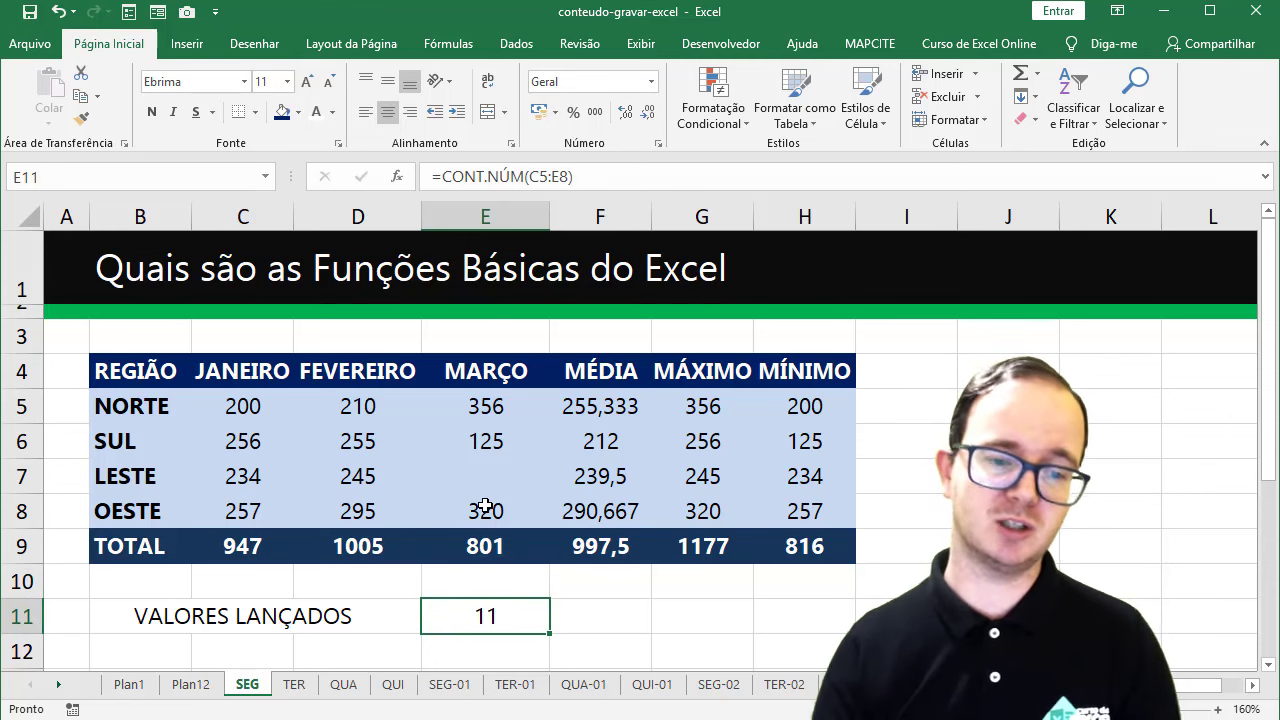
# Enter 125 as the LESTE value for MARÇO in E7.
pyautogui.press('Up')
pyautogui.press('Up')
pyautogui.press('Up')
pyautogui.press('Up')
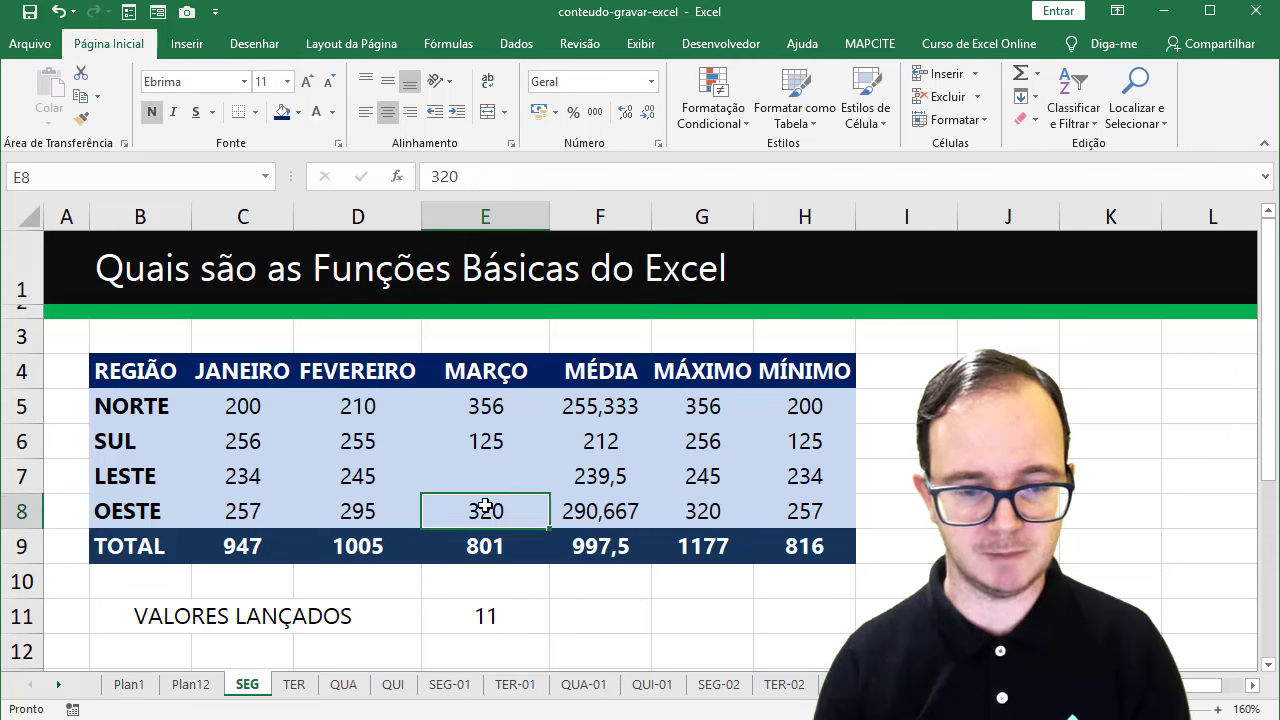
pyautogui.write('125')
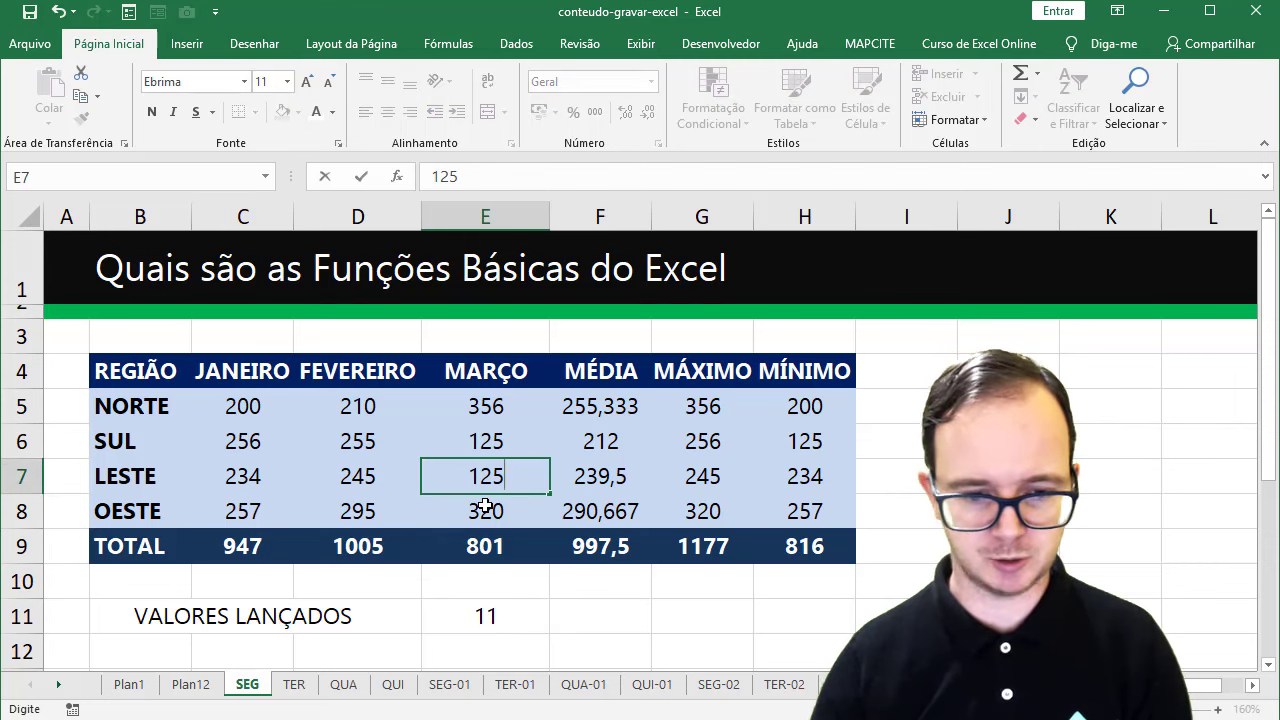
pyautogui.press('Return')
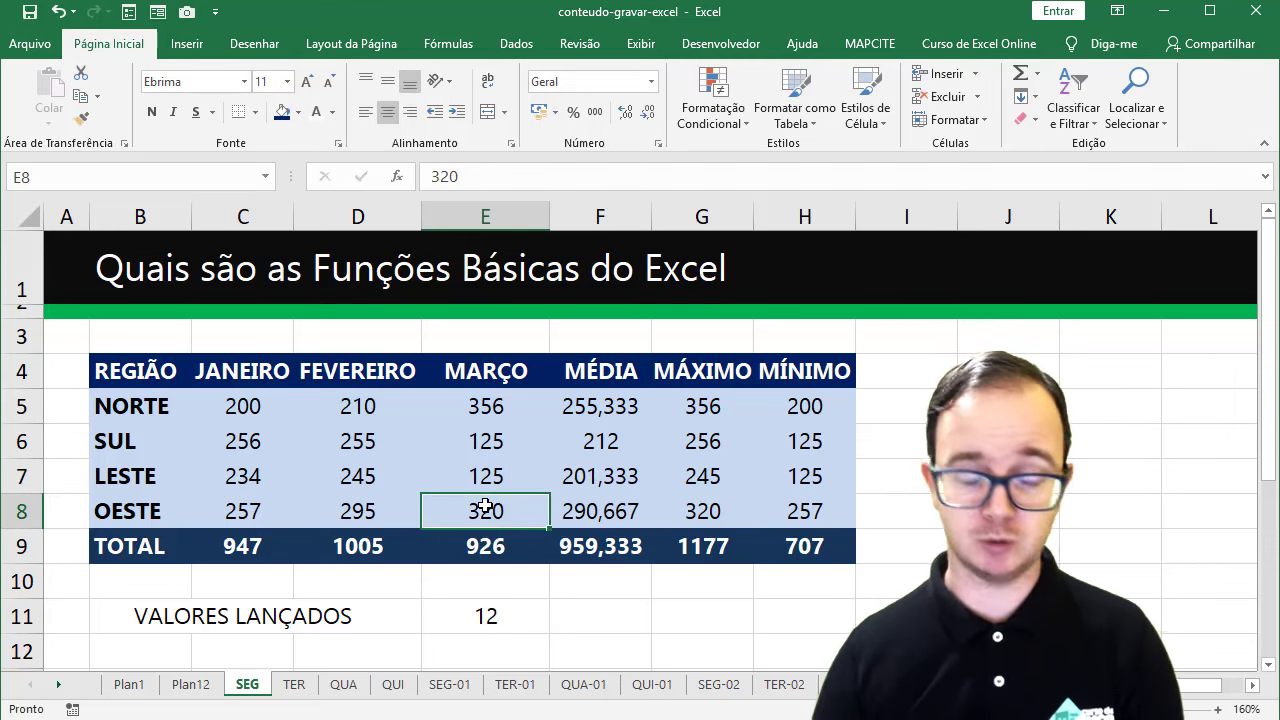